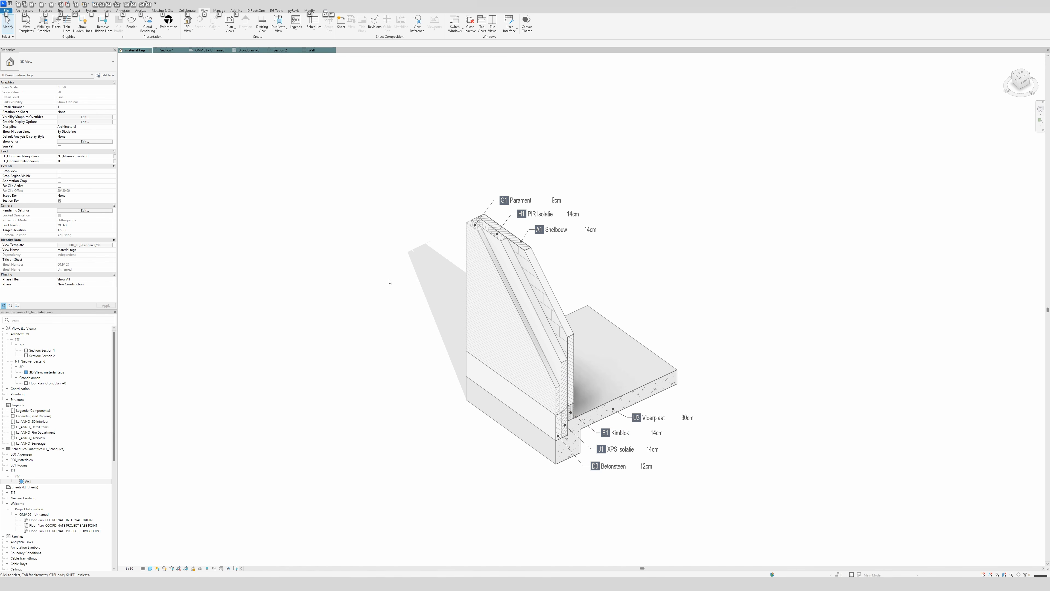
Select the outer facade wall, the insulation wall and the inner wall in turn in the 3D view to inspect their types.
left_click(204, 50)
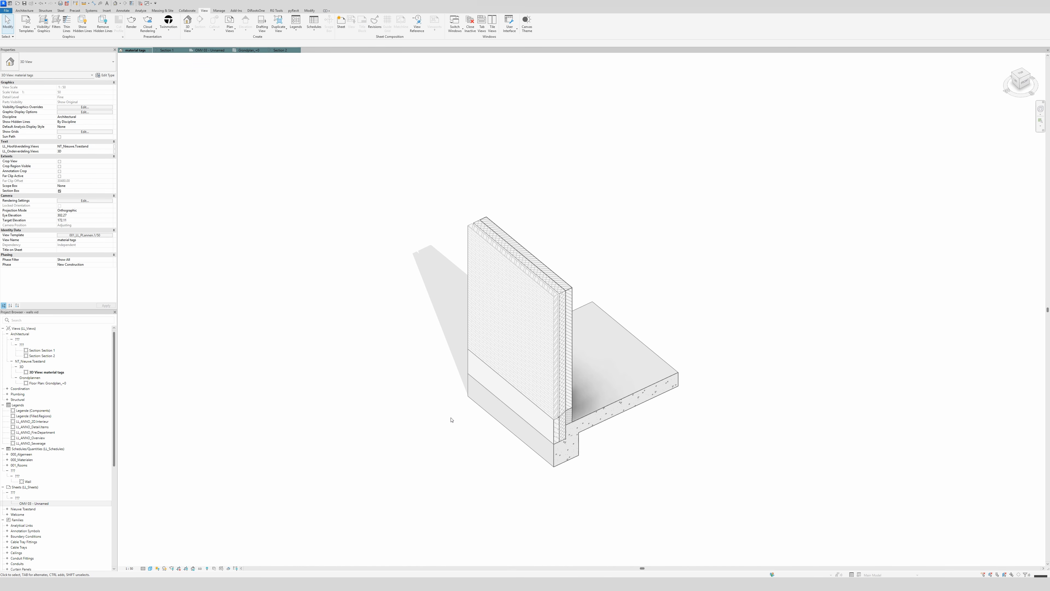
left_click(525, 305)
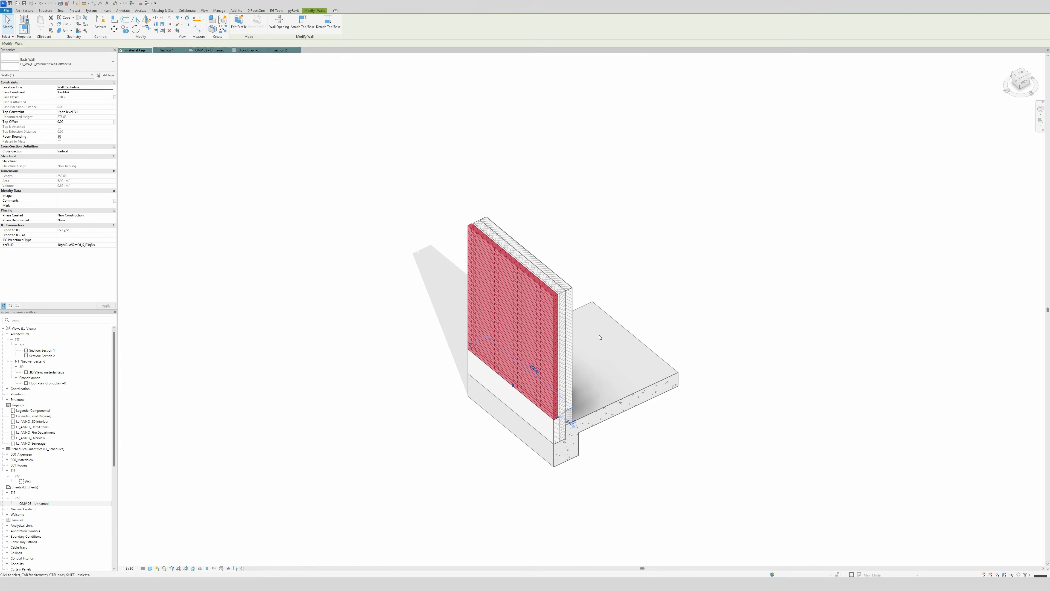
left_click(570, 352)
left_click(563, 371)
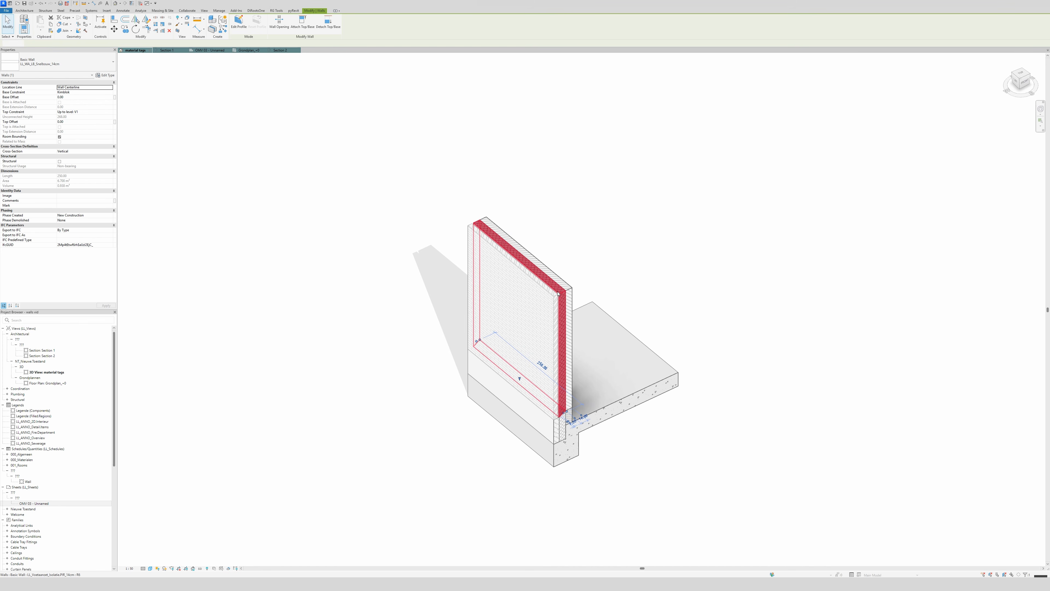
left_click(576, 290)
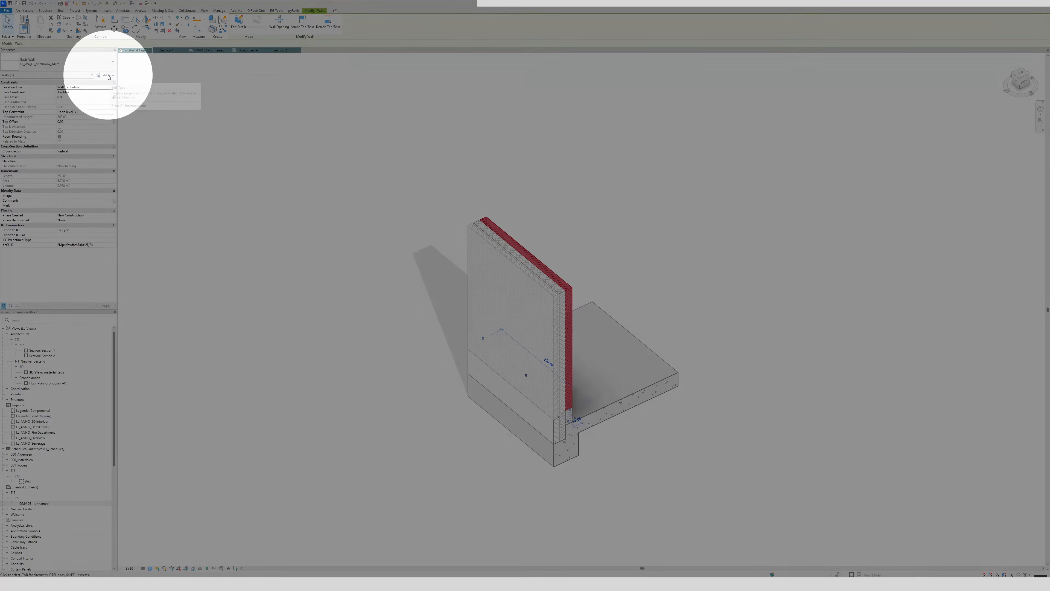
Examine the inner Snelbouw wall's type structure and the identity data of its layer material, and close the dialogs.
left_click(105, 75)
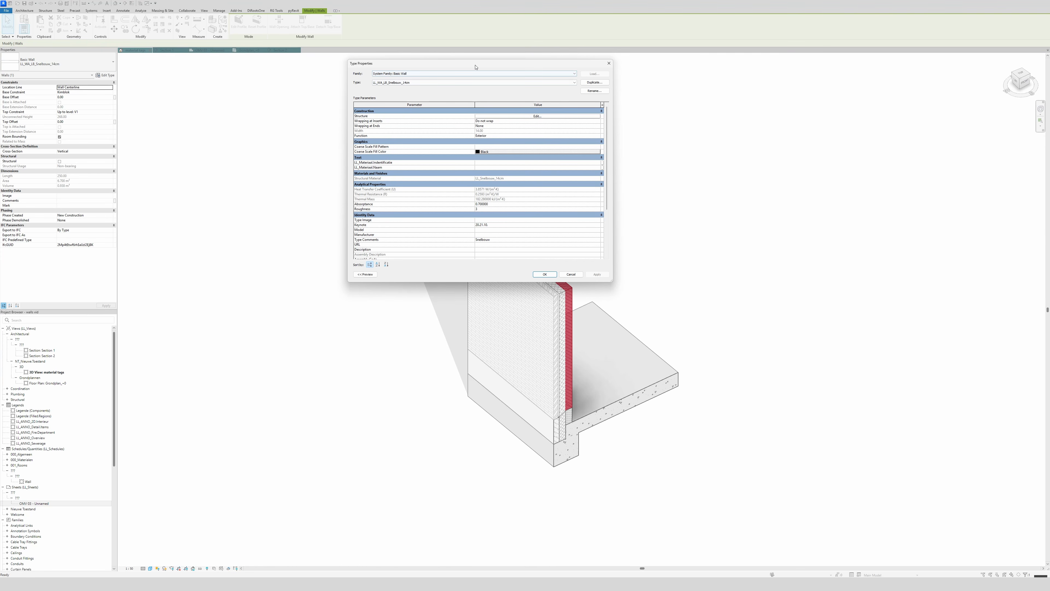
left_click_drag(475, 64, 341, 216)
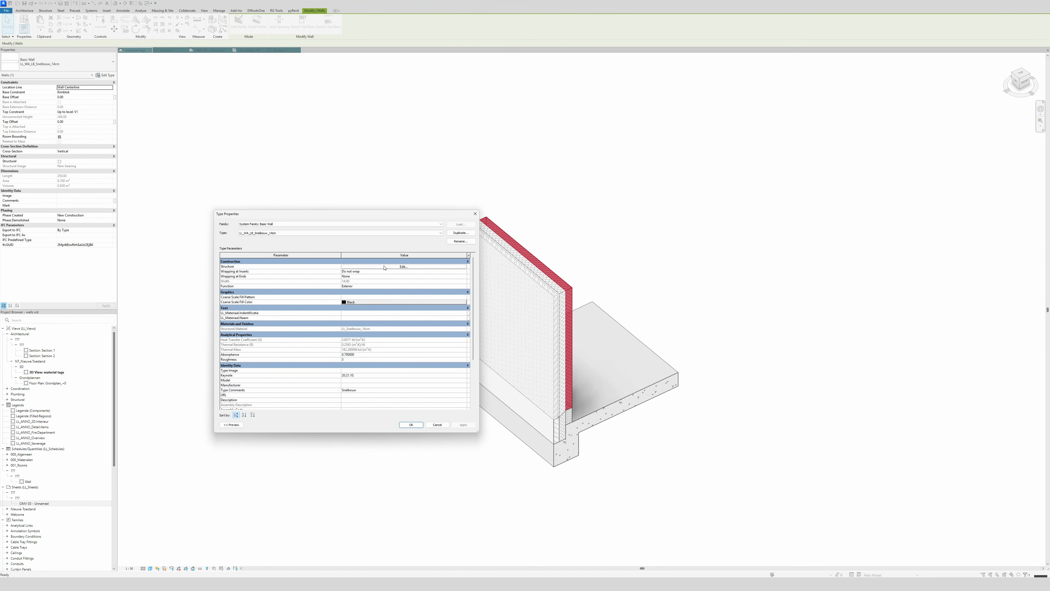
left_click(384, 267)
left_click(328, 267)
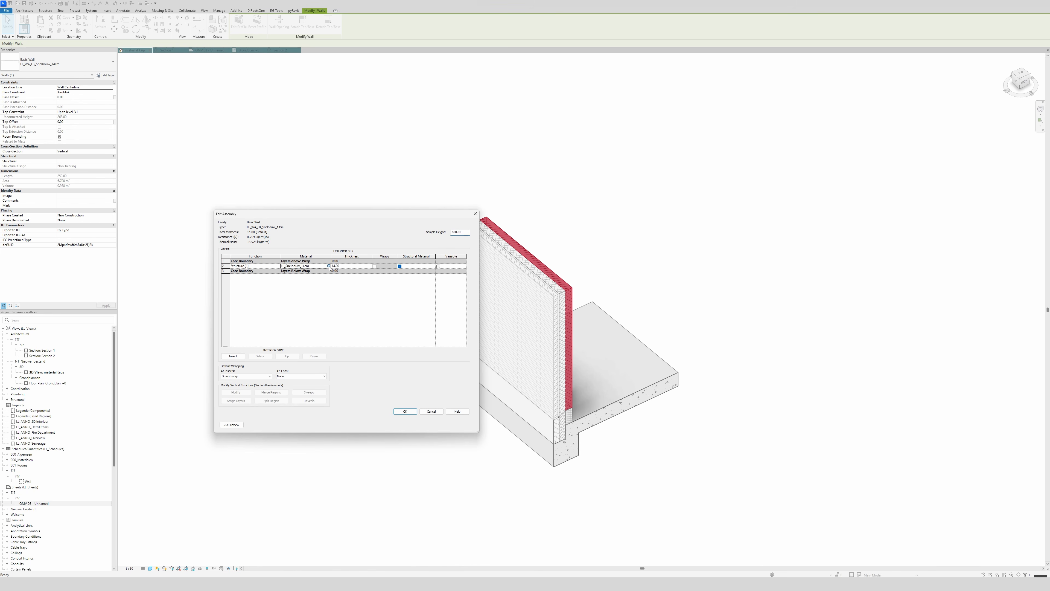
left_click(328, 266)
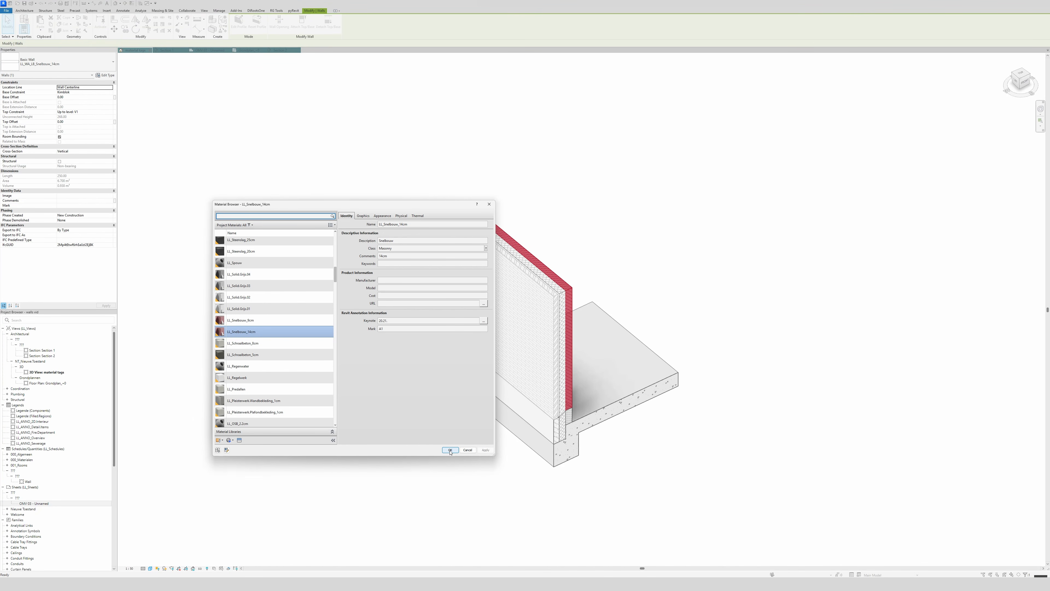
left_click(450, 451)
left_click(405, 412)
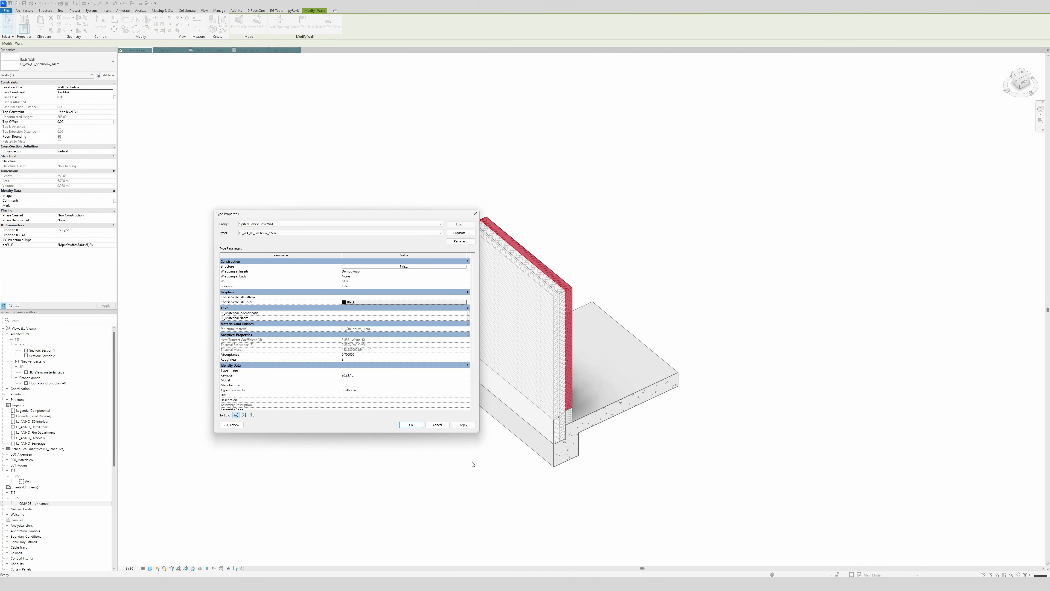
left_click(455, 428)
left_click(417, 426)
left_click(463, 479)
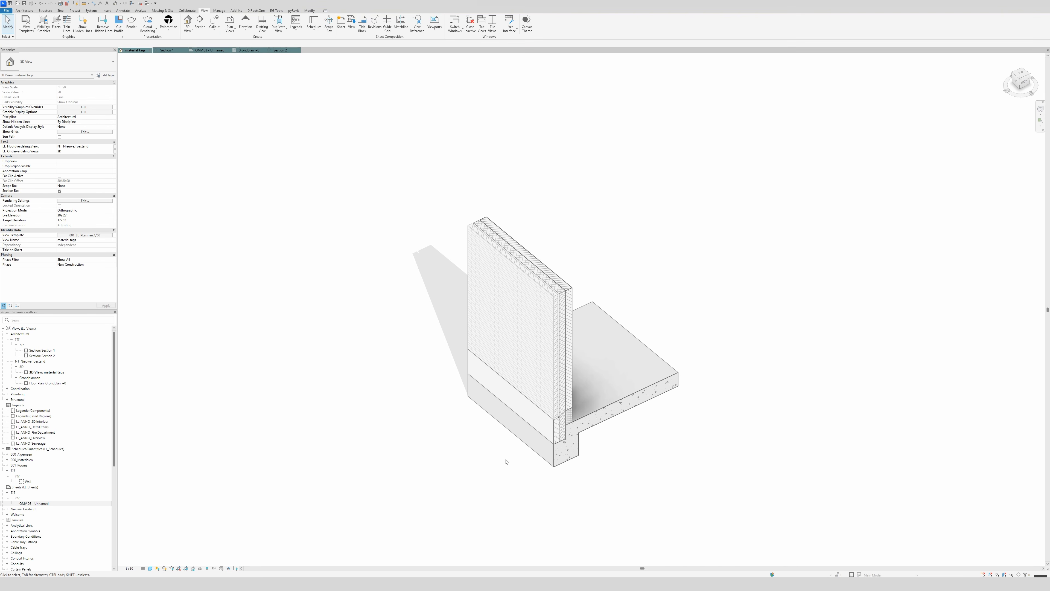
Review the Grondplan_+0 floor plan and Section 1, and return to a closer look at the 3D wall assembly.
middle_click_drag(586, 453, 596, 445, "shift")
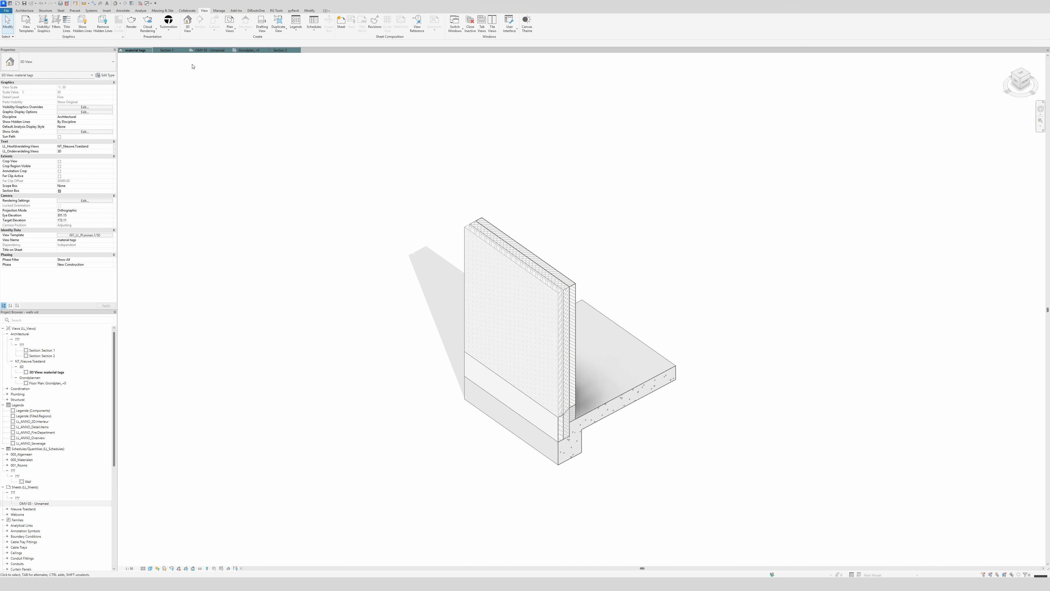
left_click(245, 50)
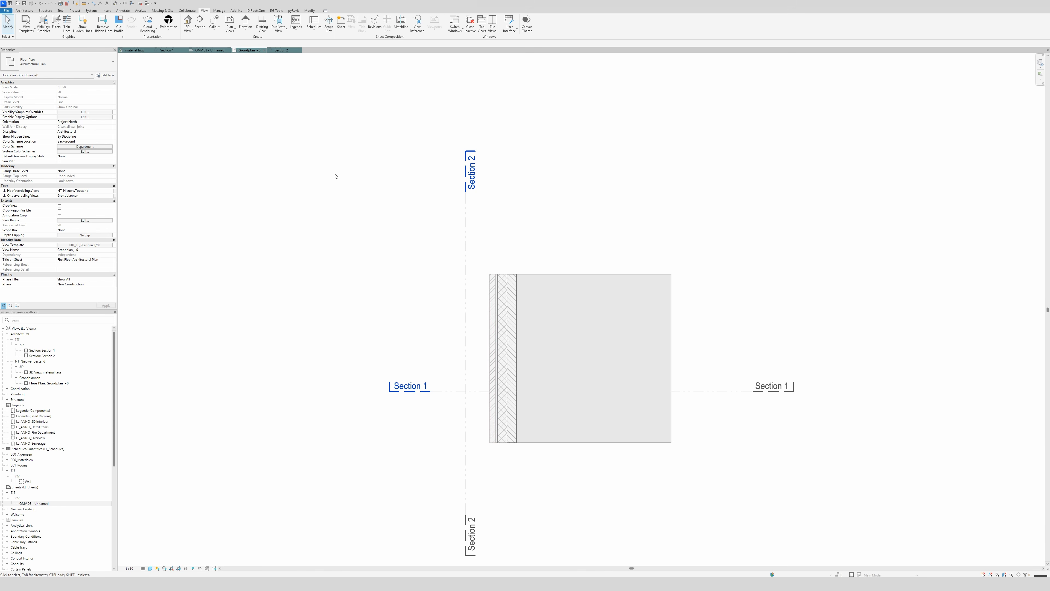
left_click(182, 50)
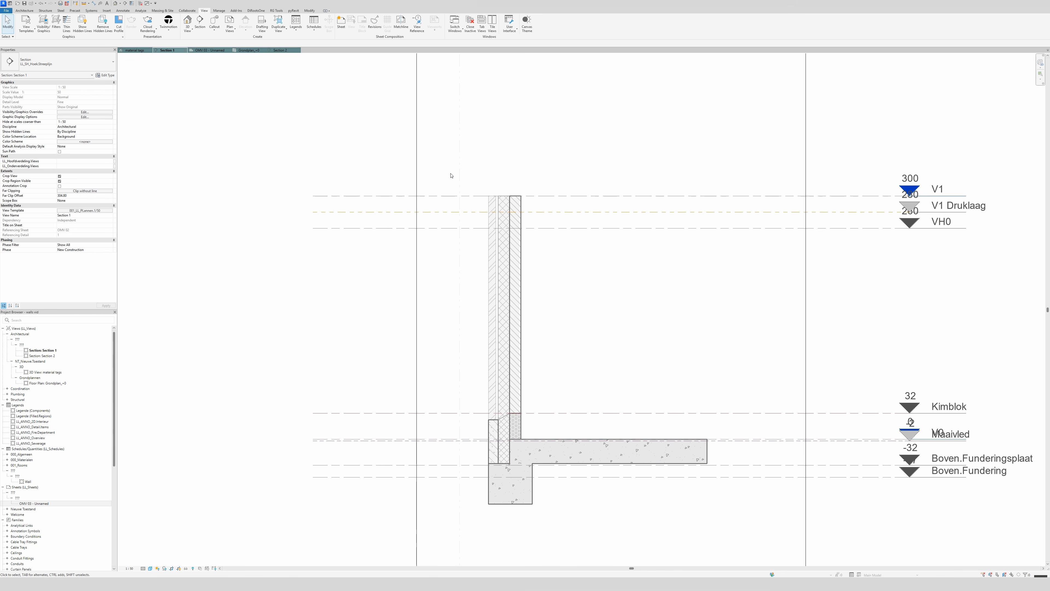
left_click(143, 51)
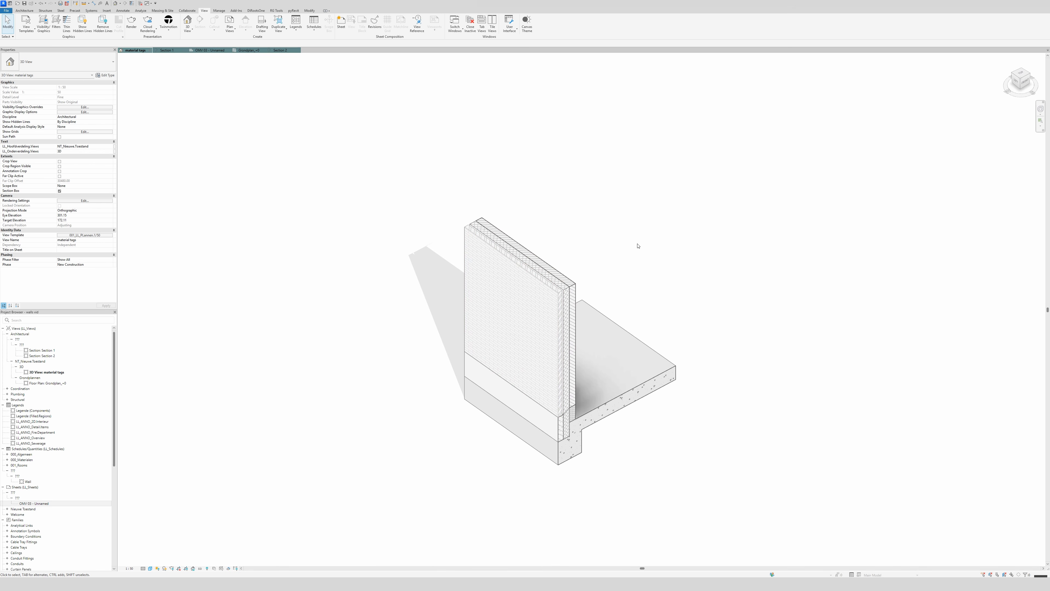
scroll(637, 243, "up", 4)
middle_click_drag(617, 273, 605, 213)
scroll(605, 213, "down", 1)
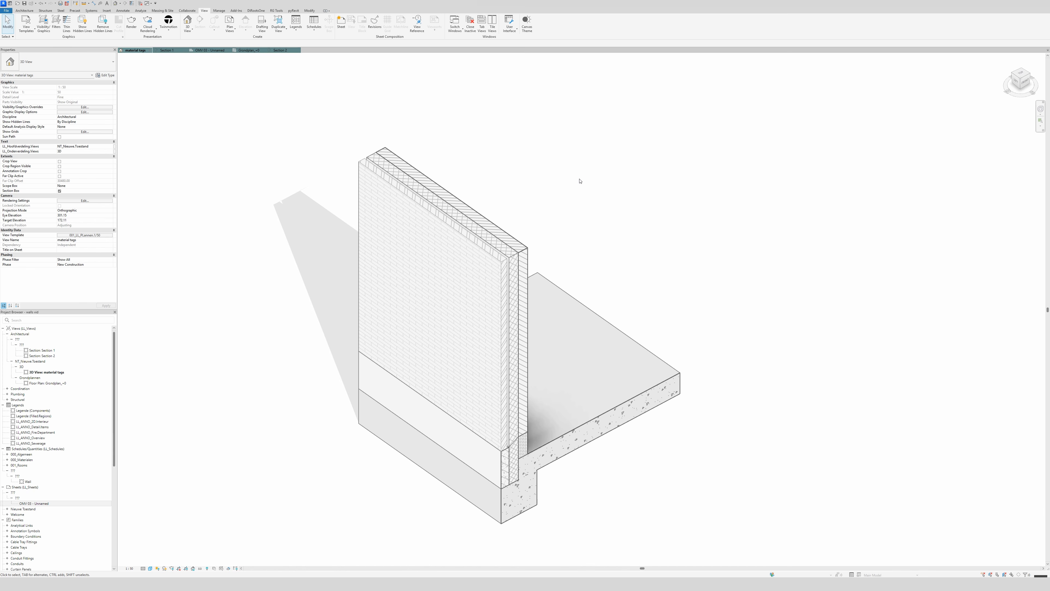
Edit the inner Snelbouw wall's profile in Section 2 and draw a diagonal line across its upper right corner.
left_click(396, 157)
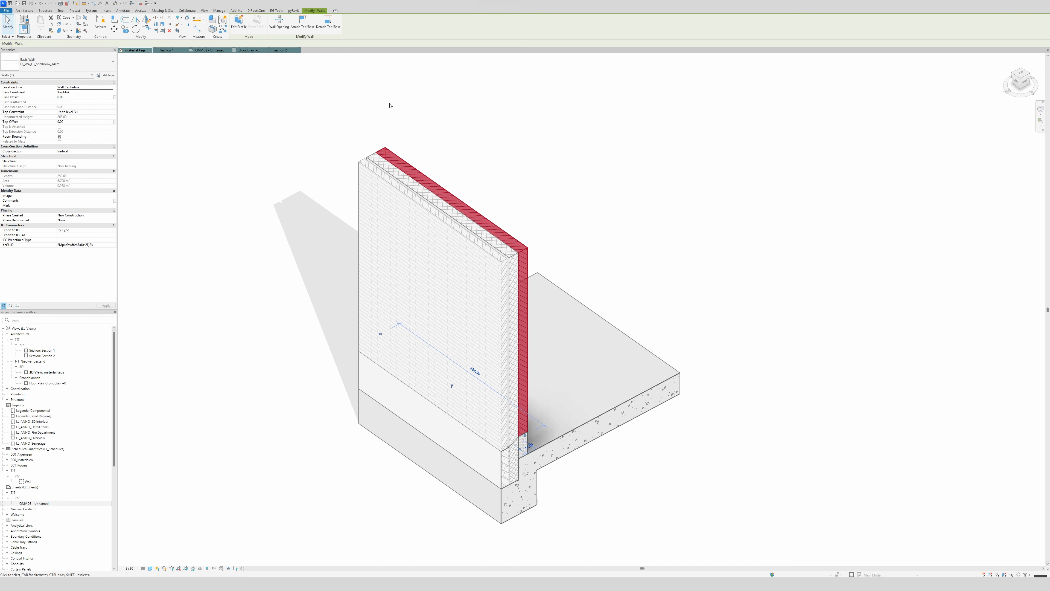
left_click(247, 50)
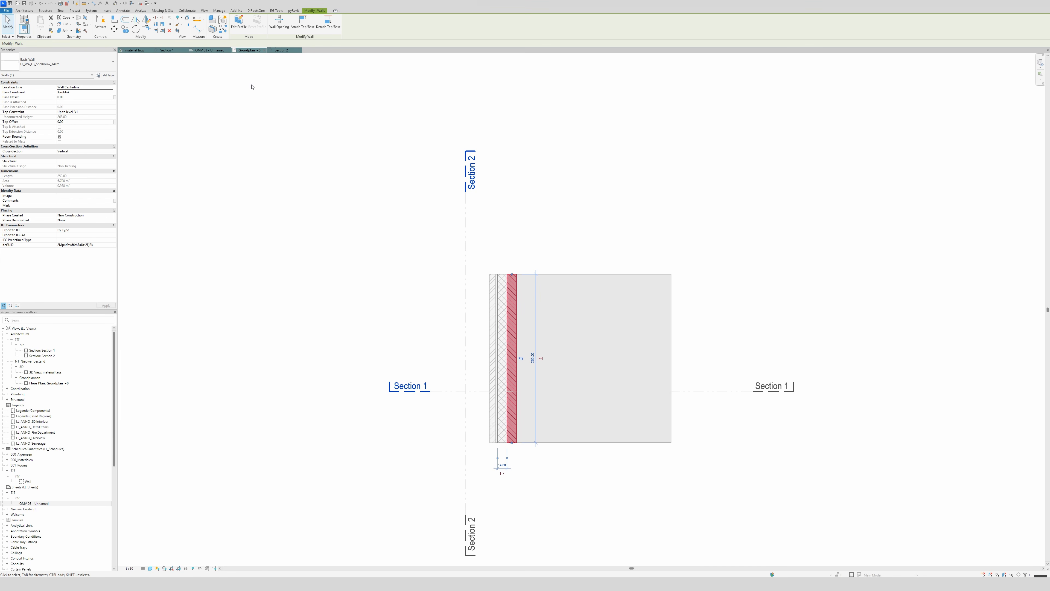
left_click(281, 51)
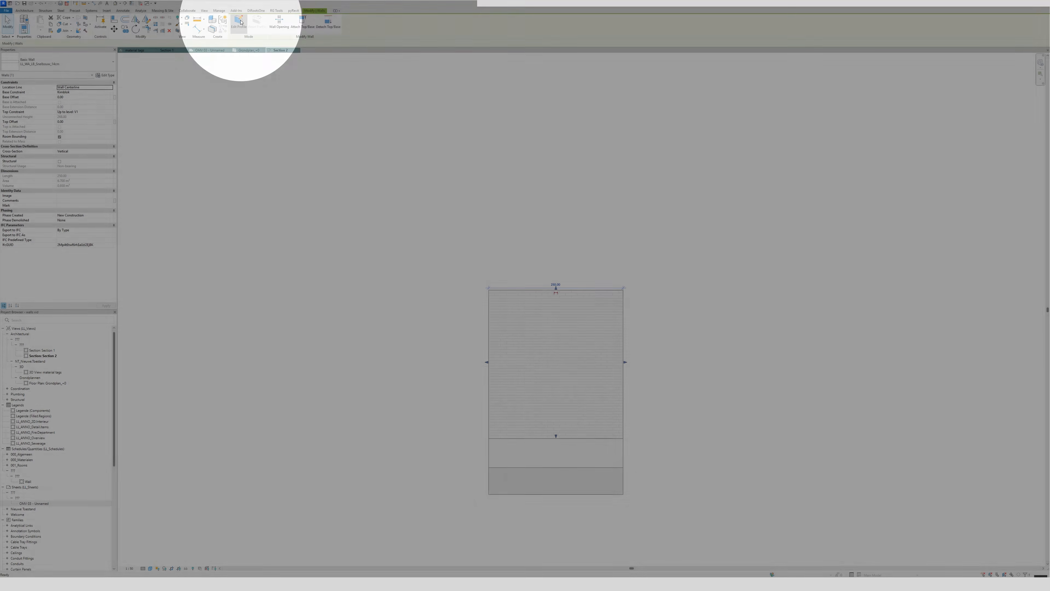
left_click(241, 22)
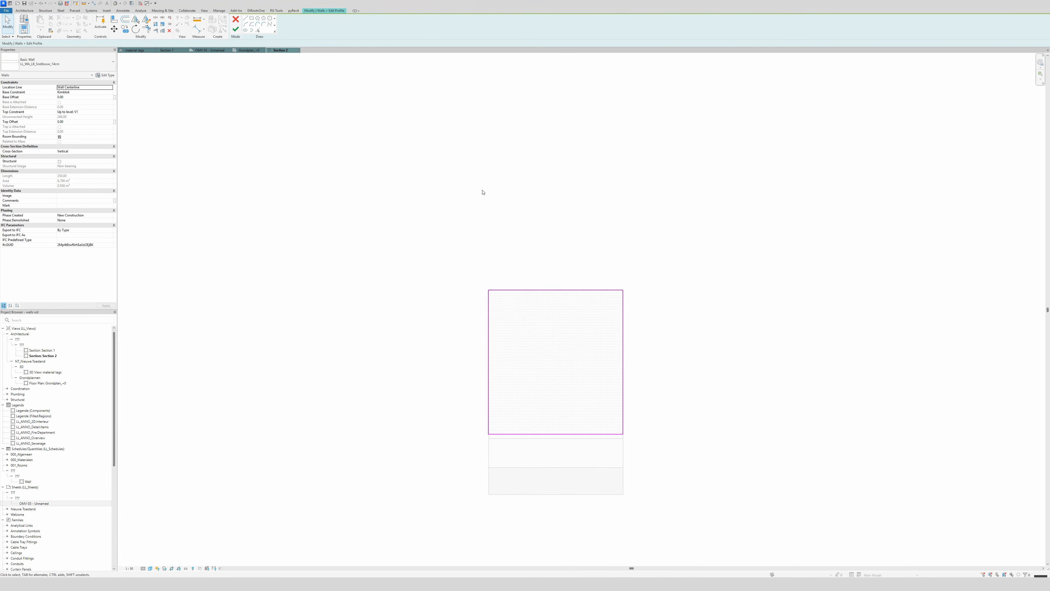
left_click(245, 19)
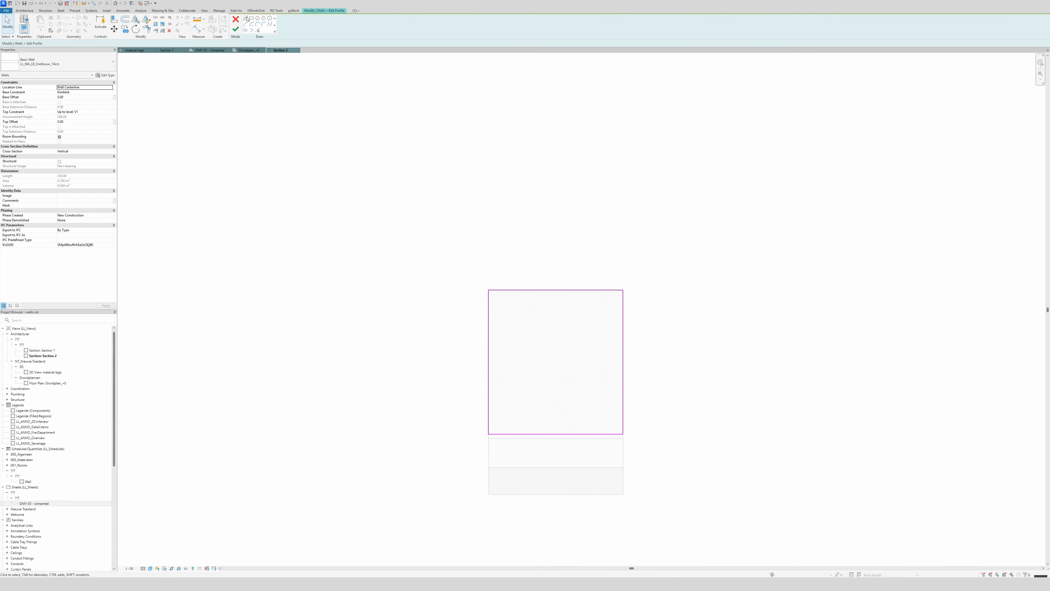
left_click(548, 289)
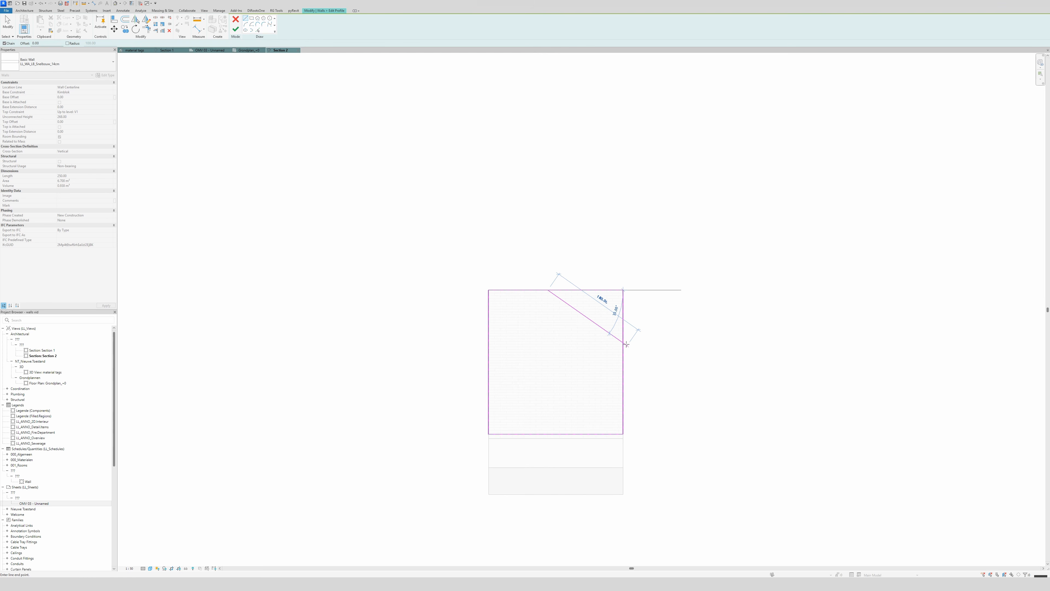
left_click(624, 343)
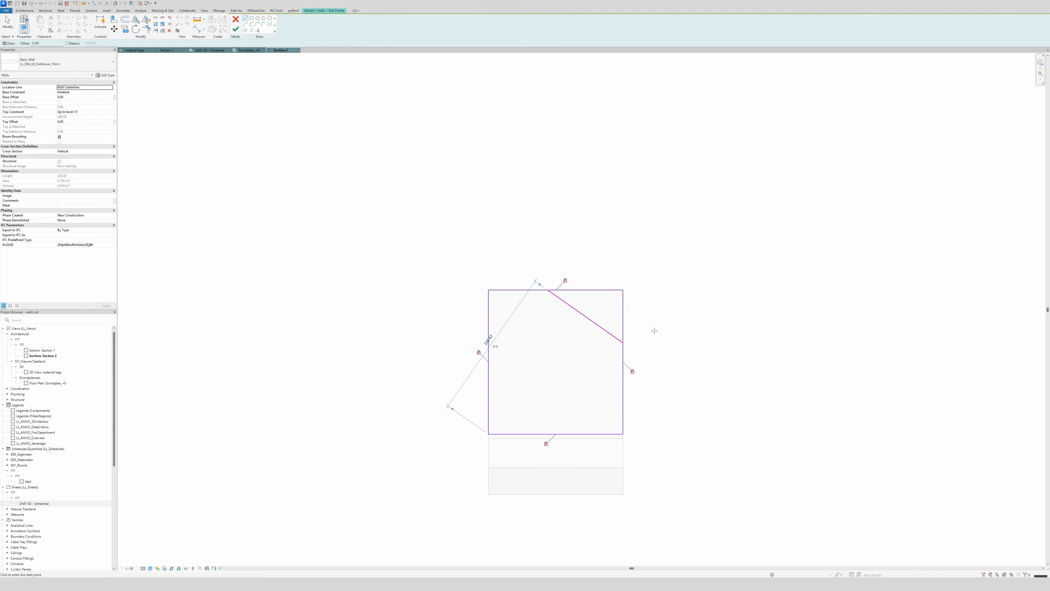
key("Escape")
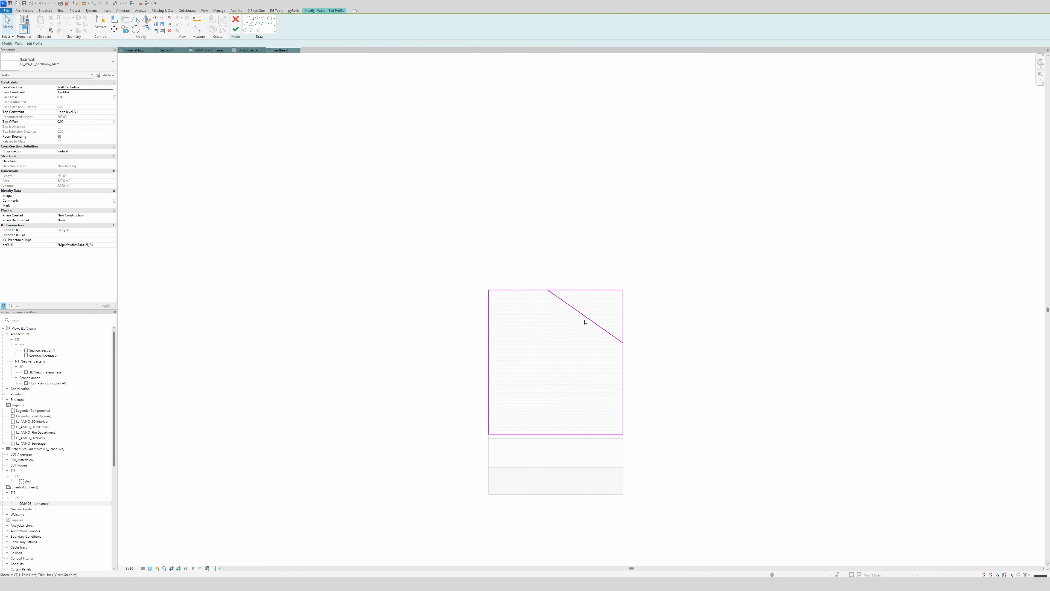
Trim the Snelbouw profile's top and right edges to the diagonal line and finish the profile edit.
key("t")
key("r")
left_click(545, 299)
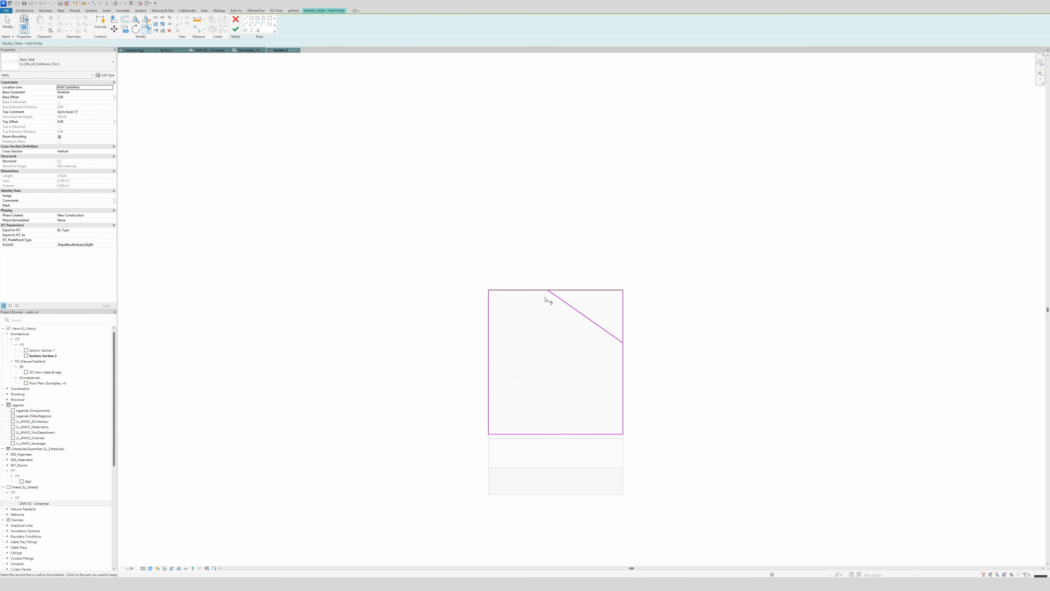
left_click(615, 338)
left_click(623, 348)
key("Escape")
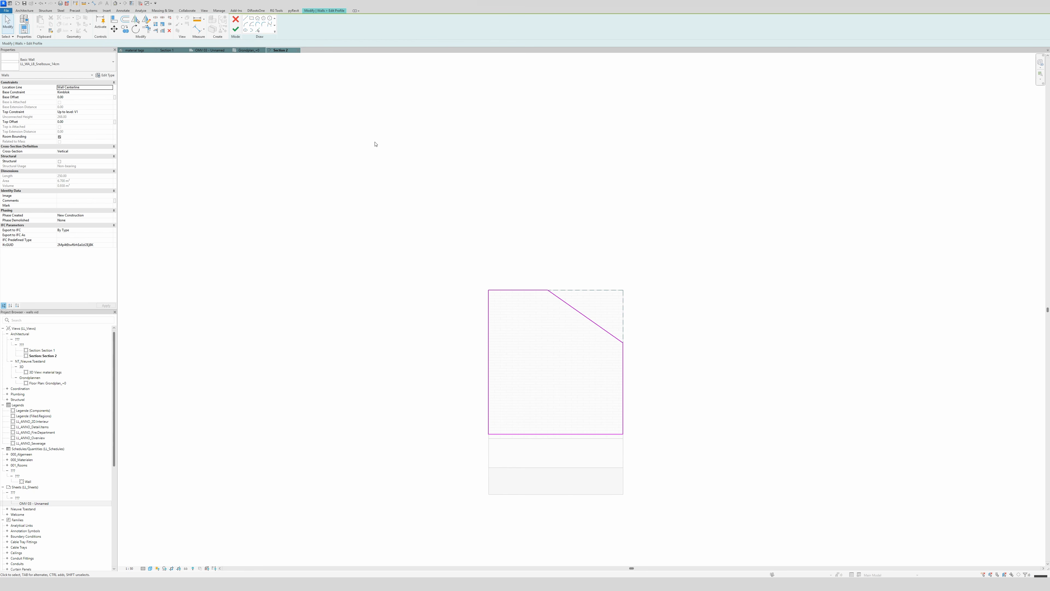
left_click(236, 30)
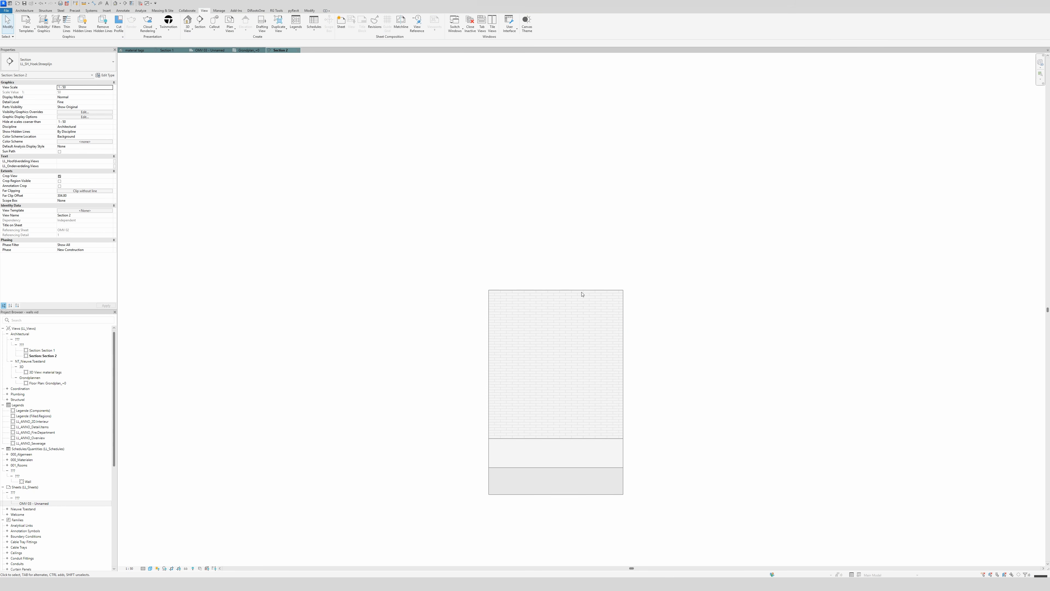
Edit the PIR insulation wall's profile in Section 2 and draw a longer, steeper diagonal from its top edge to its right edge.
left_click(150, 50)
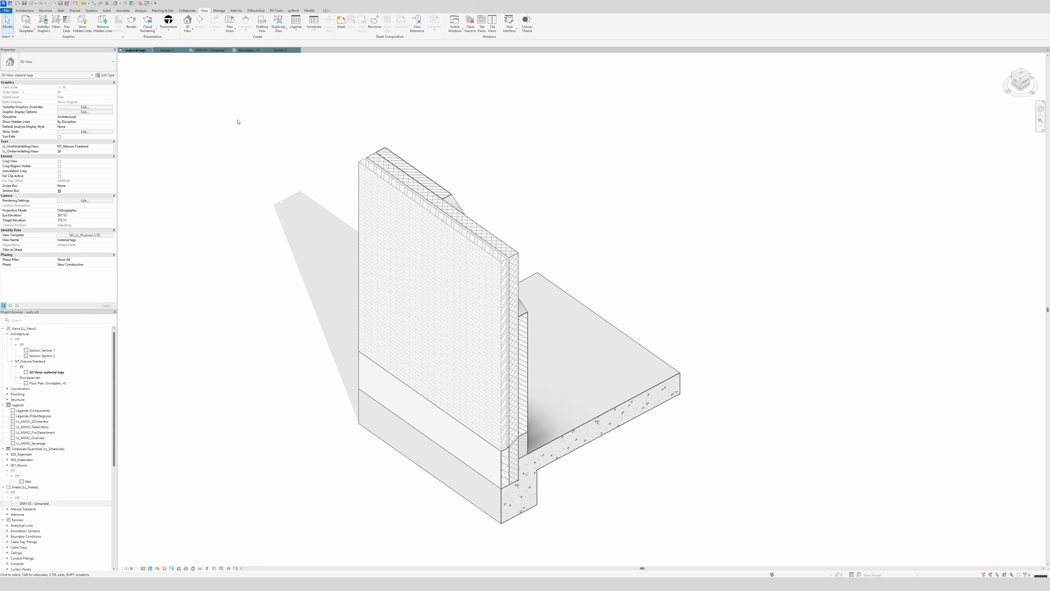
mouse_move(538, 244)
middle_mouse_down("shift")
mouse_move(598, 284)
mouse_move(377, 271)
mouse_move(327, 254)
mouse_move(636, 263)
mouse_move(609, 281)
middle_mouse_up("shift")
left_click(544, 263)
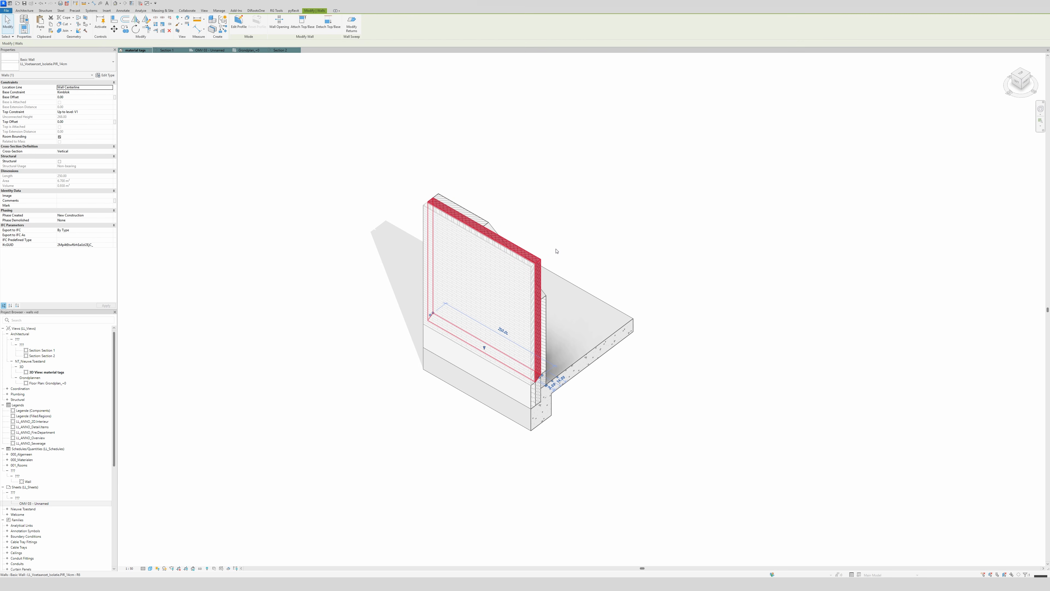
left_click(287, 52)
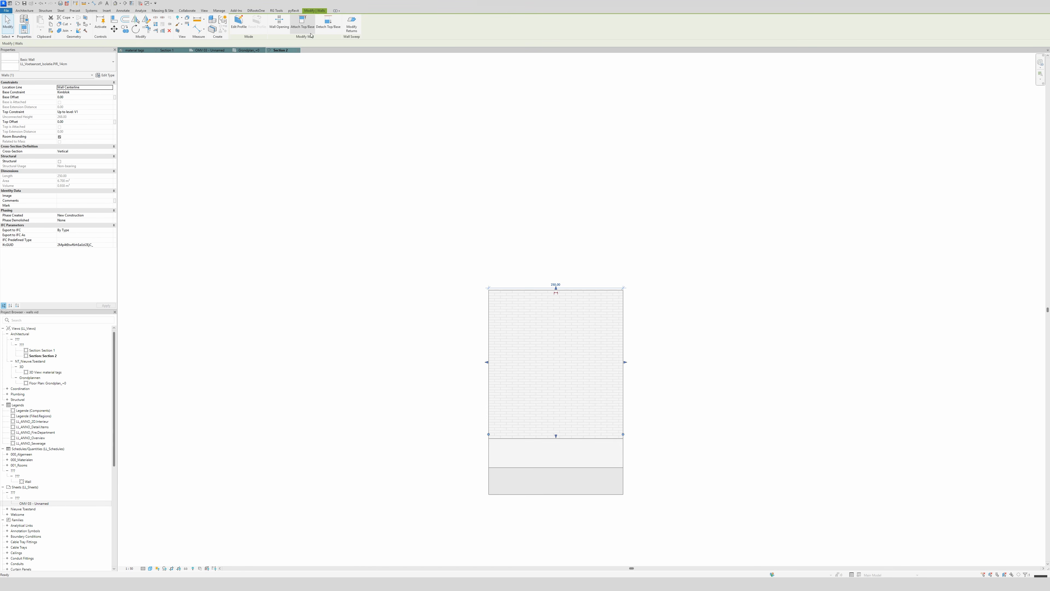
left_click(238, 21)
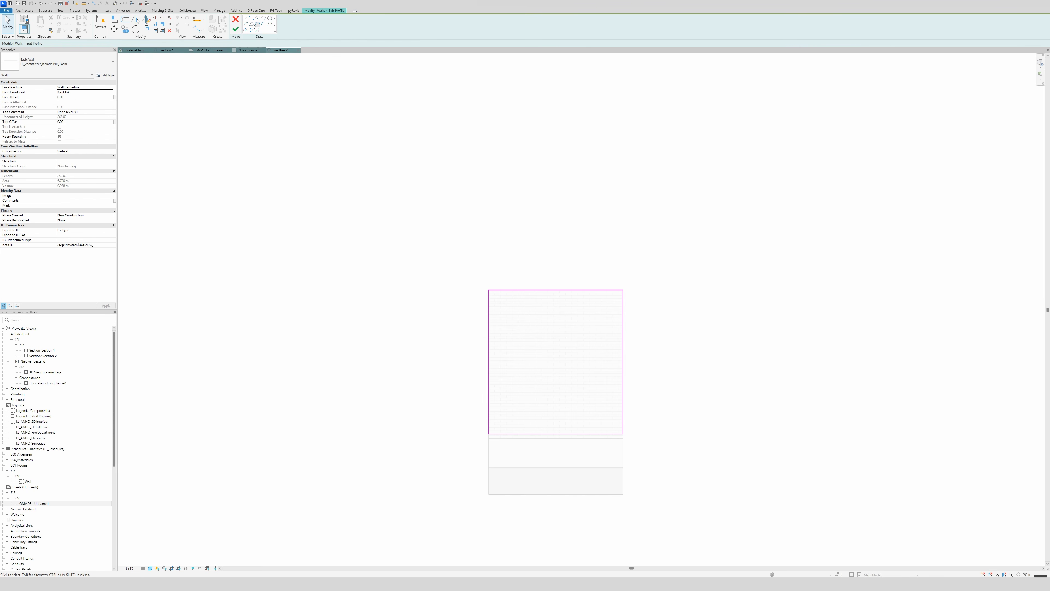
left_click(246, 19)
left_click(521, 290)
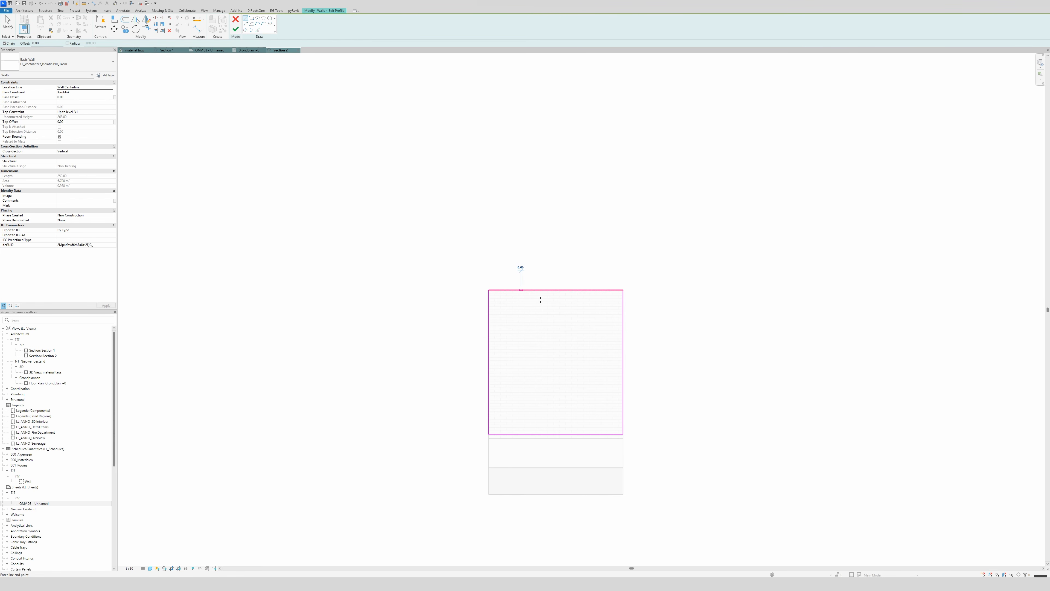
left_click(623, 392)
key("Escape")
key("Escape")
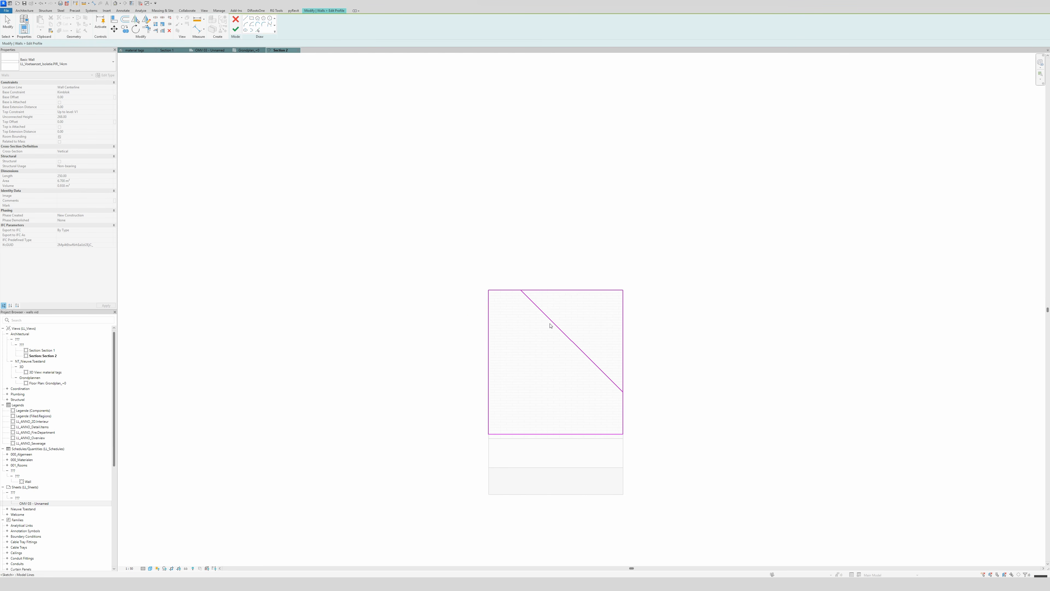
Trim the insulation profile's top and right edges to the new diagonal and finish the profile edit.
key("t")
key("r")
left_click(506, 290)
left_click(523, 294)
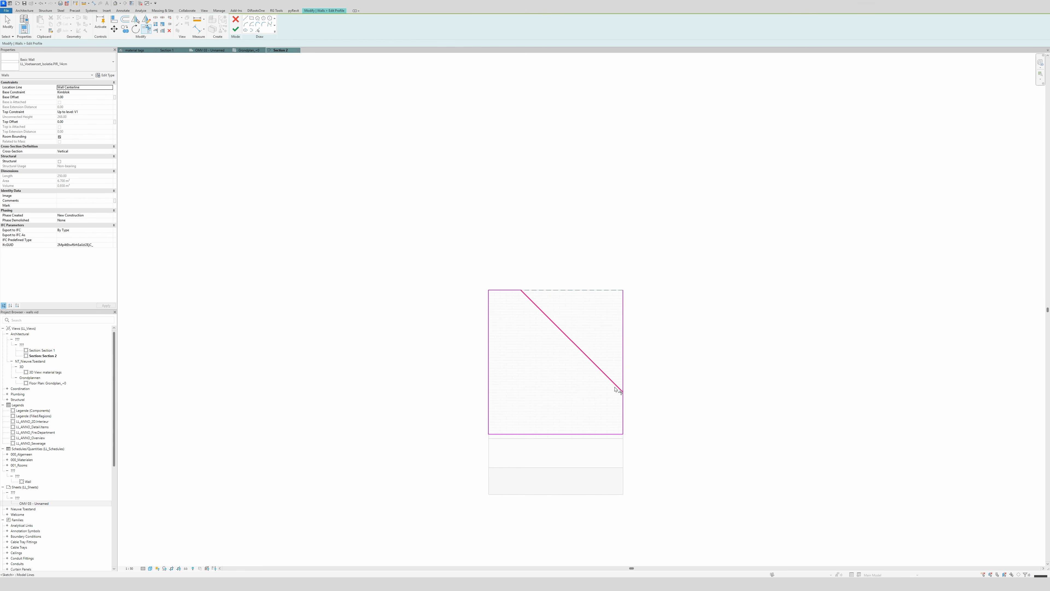
left_click(614, 389)
left_click(623, 407)
key("Escape")
key("Escape")
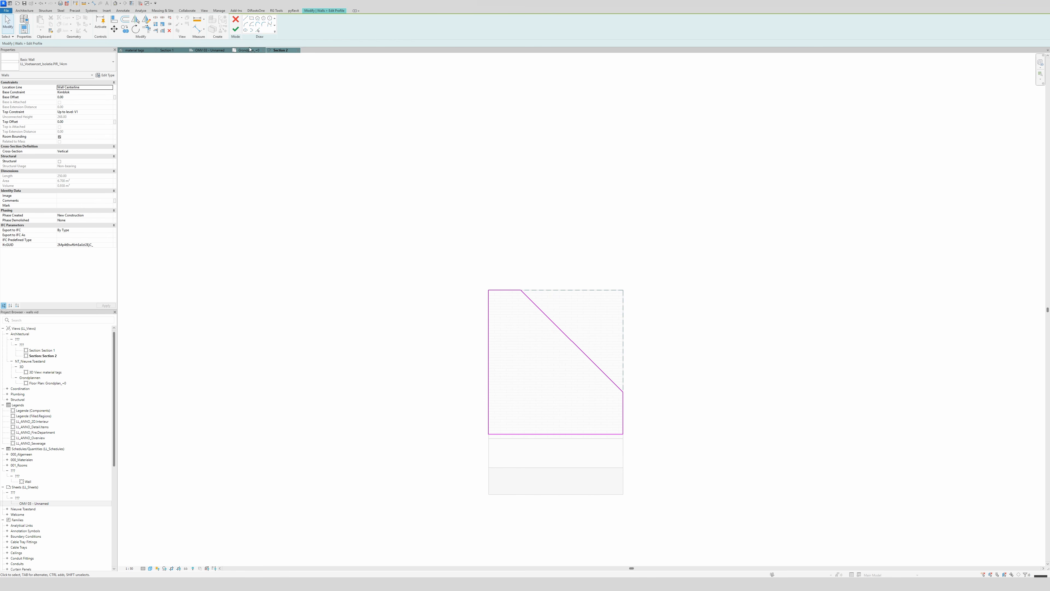
left_click(235, 29)
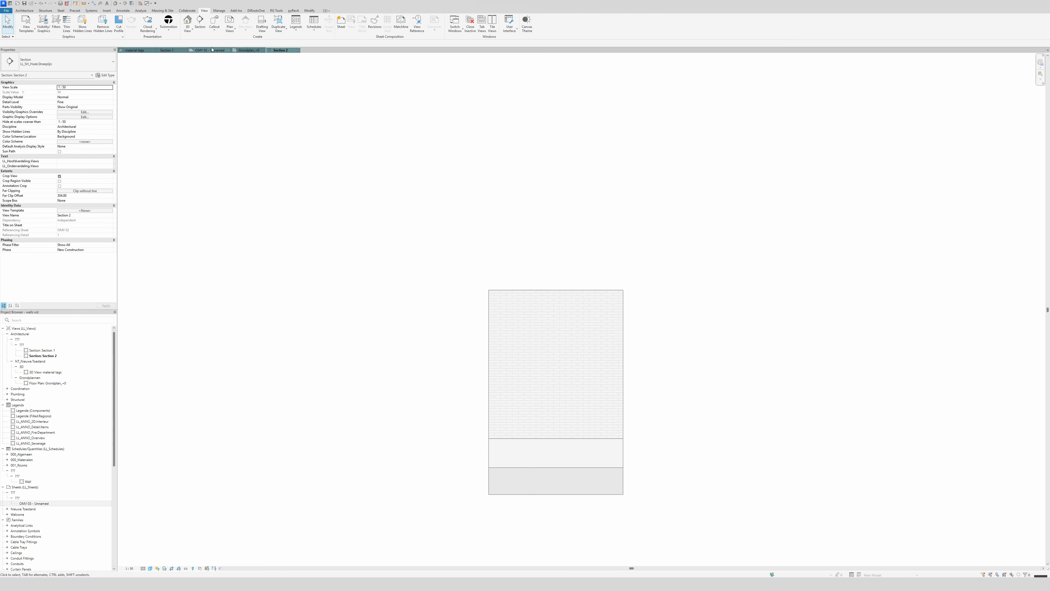
Edit the outer brick wall's profile in Section 2 and add a sketch line picked from the Snelbouw wall's diagonal edge.
left_click(135, 51)
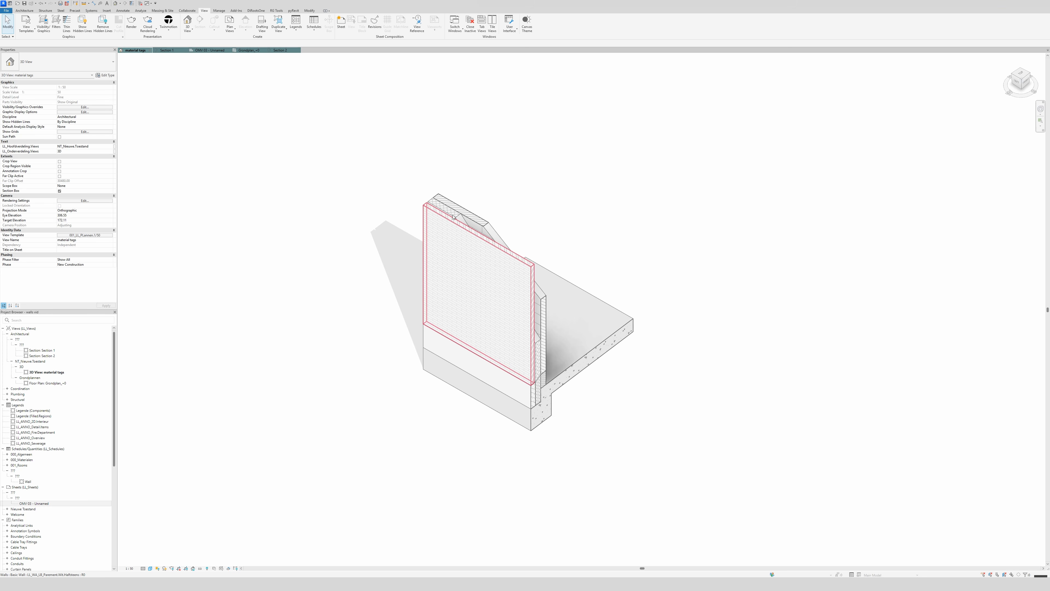
left_click(492, 335)
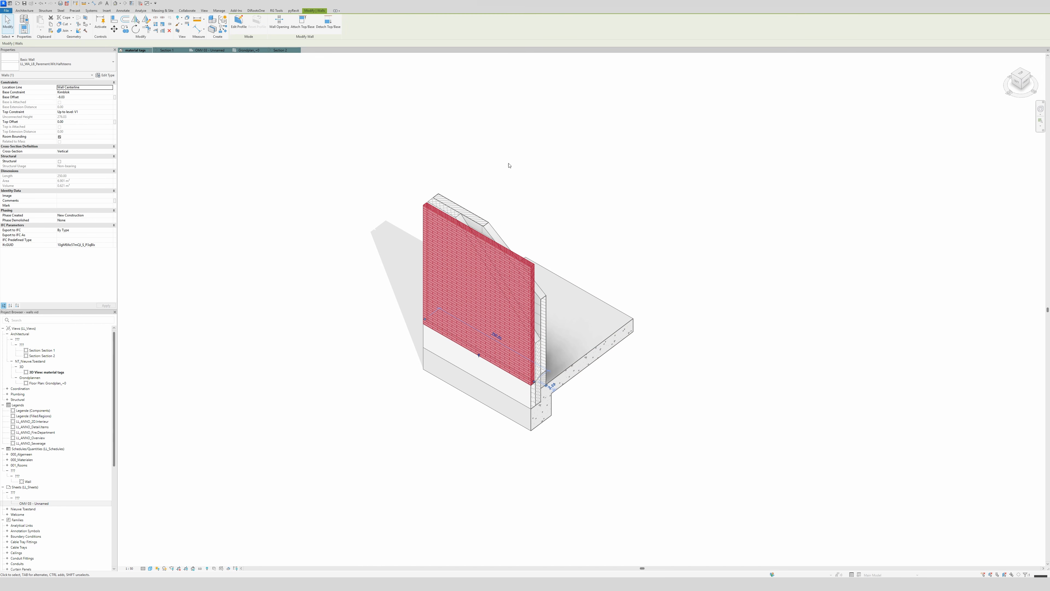
left_click(277, 50)
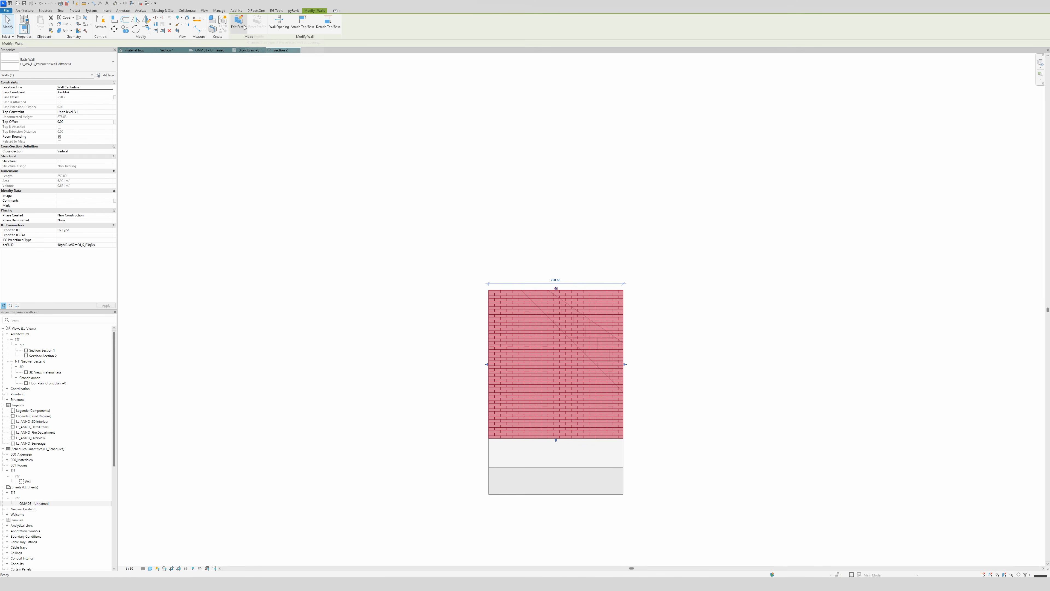
left_click(239, 21)
left_click(257, 30)
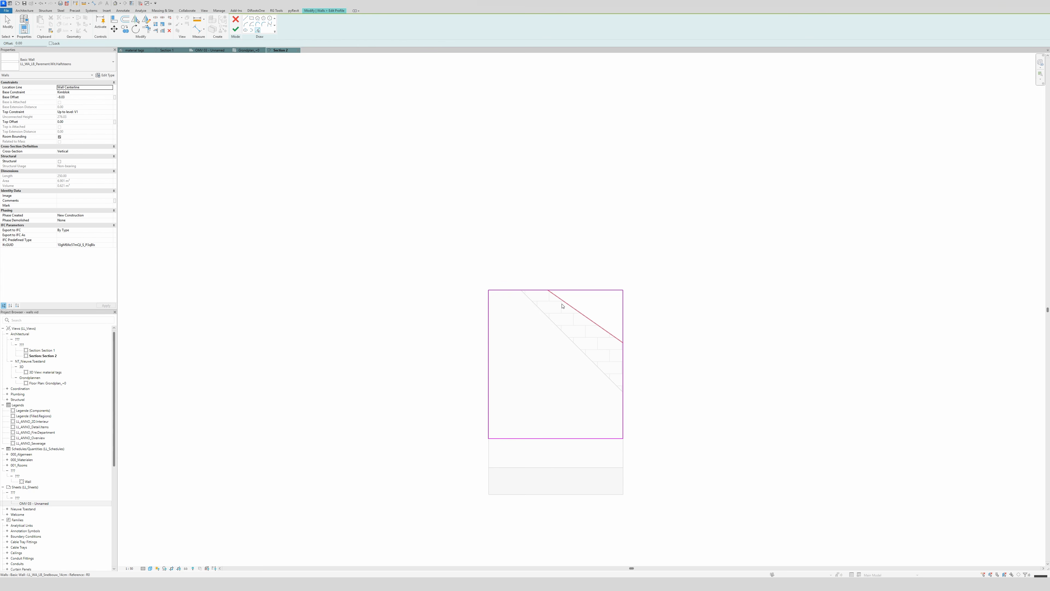
left_click(563, 305)
Trim the brick profile's top and right edges to the picked diagonal.
key("t")
key("r")
left_click(561, 298)
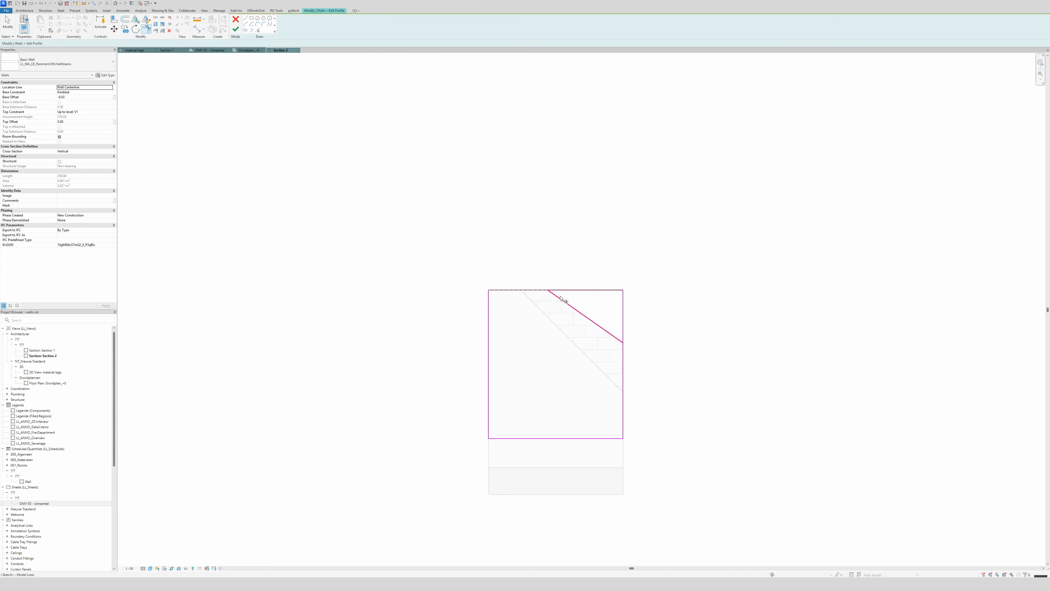
left_click(625, 353)
key("Escape")
Move the brick profile's diagonal below the insulation's edge and shift its upper endpoint to just inside the wall's upper left corner.
left_click_drag(576, 310, 555, 346)
mouse_move(554, 352)
left_mouse_down()
mouse_move(549, 364)
mouse_move(556, 355)
left_mouse_up()
key("ctrl")
key("ctrl")
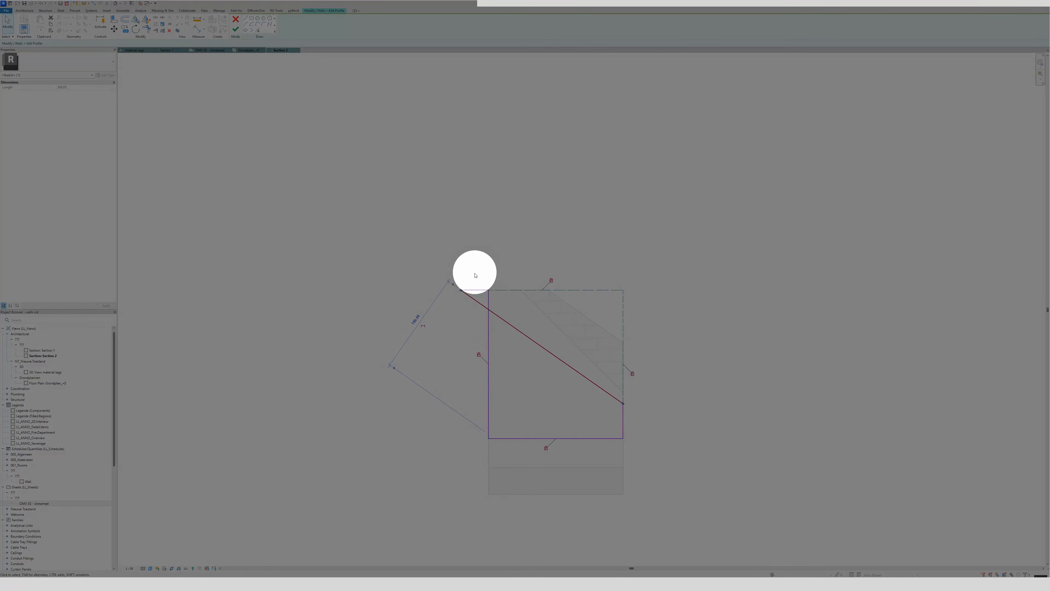
left_click(479, 274)
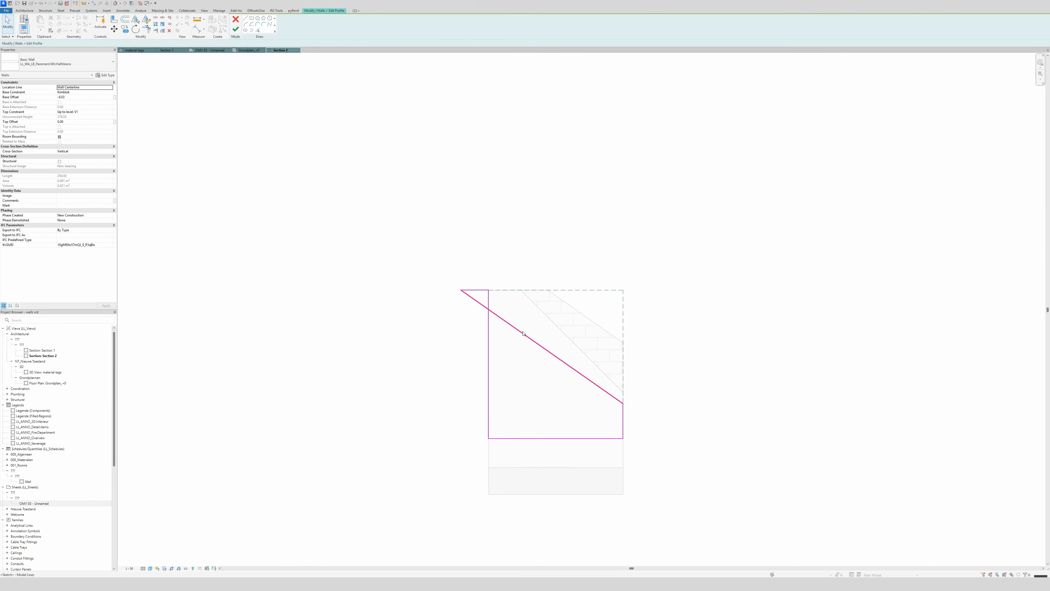
left_click(464, 292)
left_click_drag(461, 290, 499, 291)
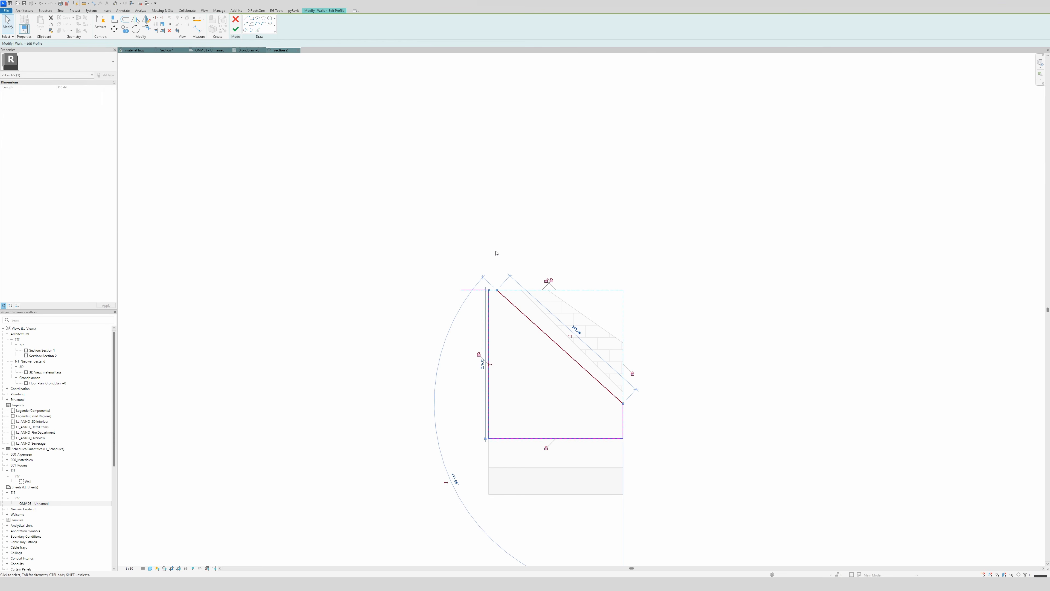
Trim the brick profile's top edge to the diagonal and the left edge, and finish the profile edit.
left_click(495, 262)
key("t")
key("r")
left_click(482, 289)
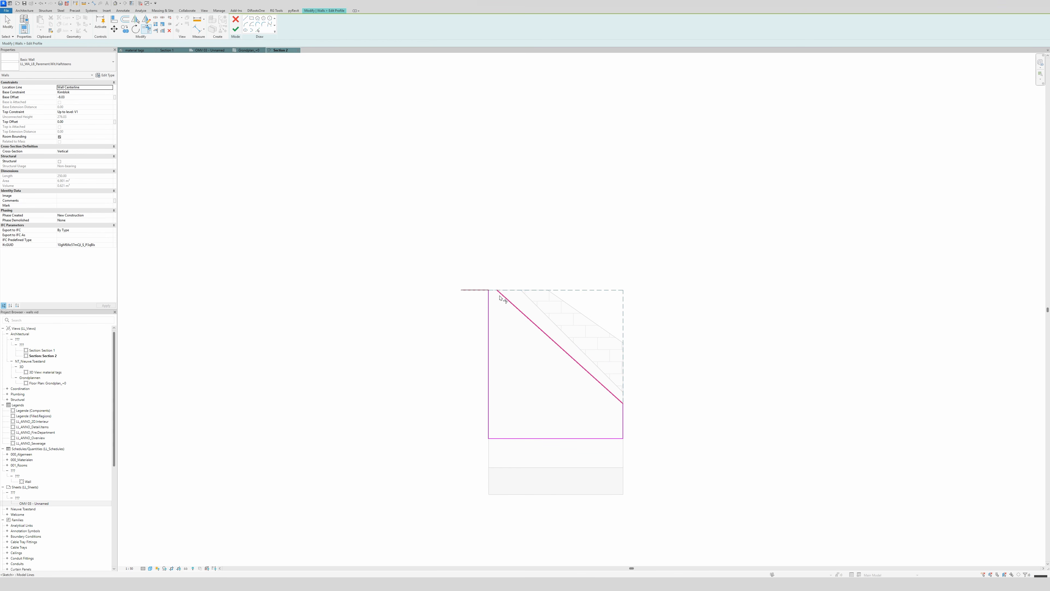
left_click(500, 293)
left_click(489, 301)
left_click(492, 291)
key("Escape")
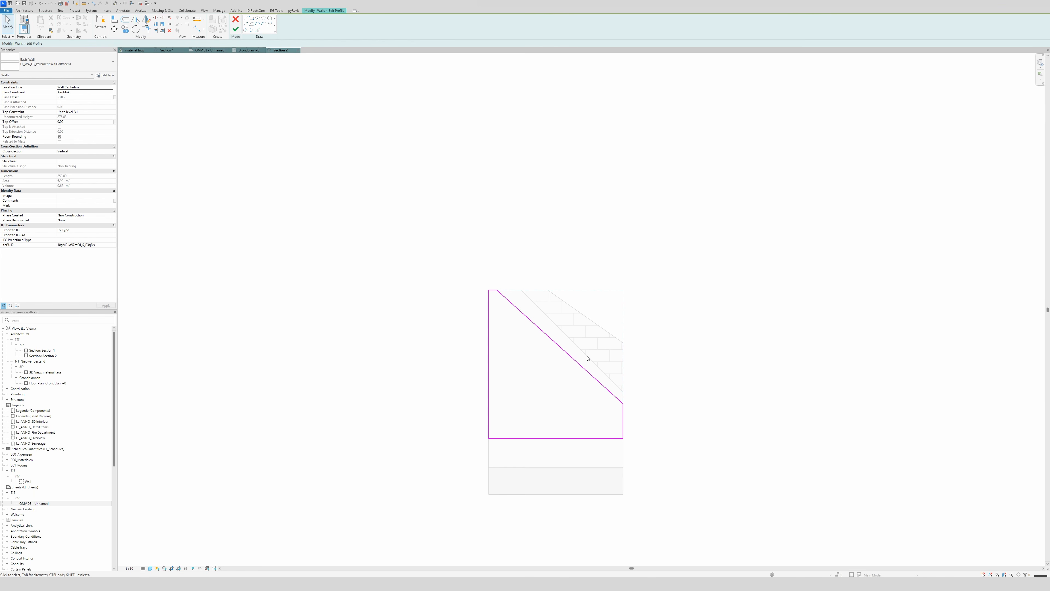
left_click(235, 27)
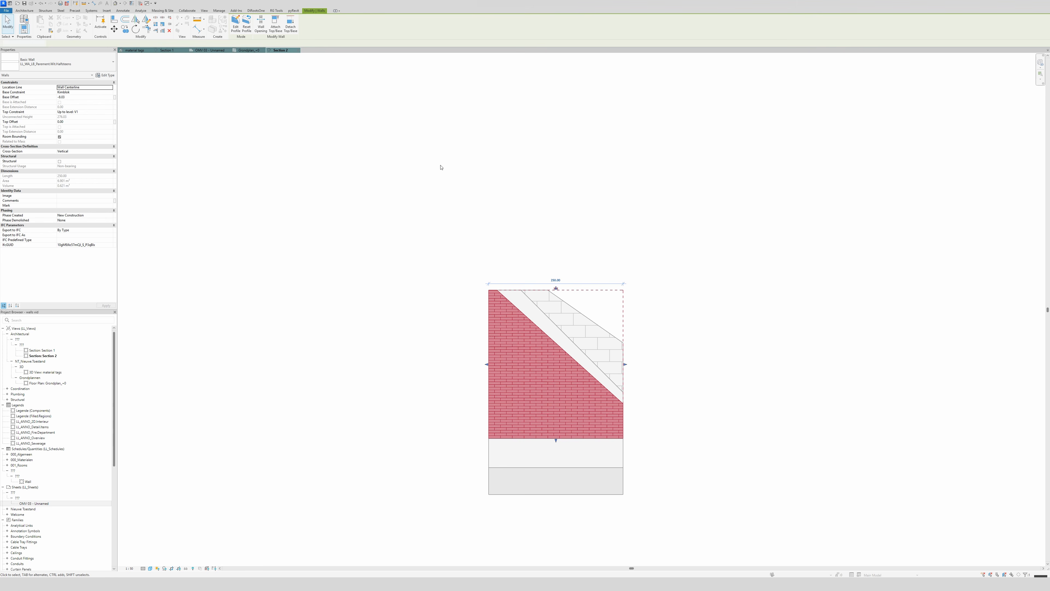
Edit the PIR insulation wall's profile in Section 2 and move the diagonal's lower endpoint up along the right edge.
left_click(139, 50)
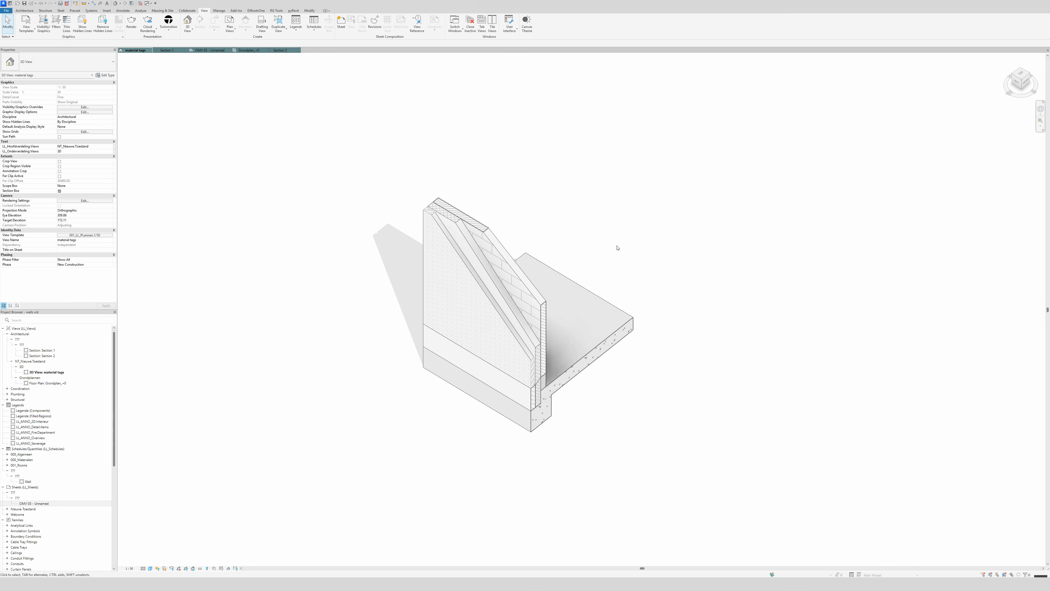
left_click(495, 283)
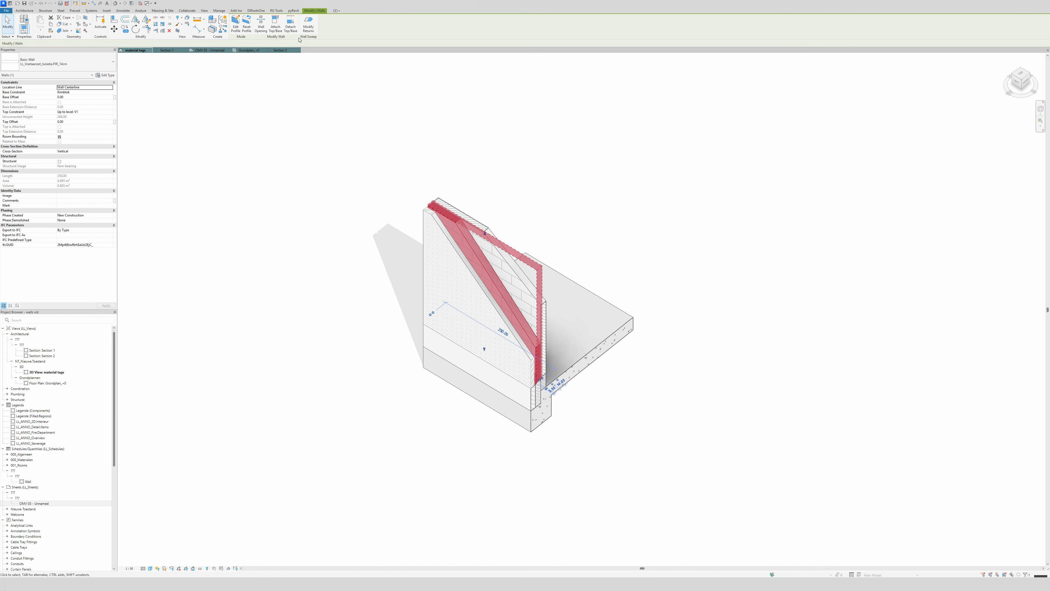
left_click(277, 51)
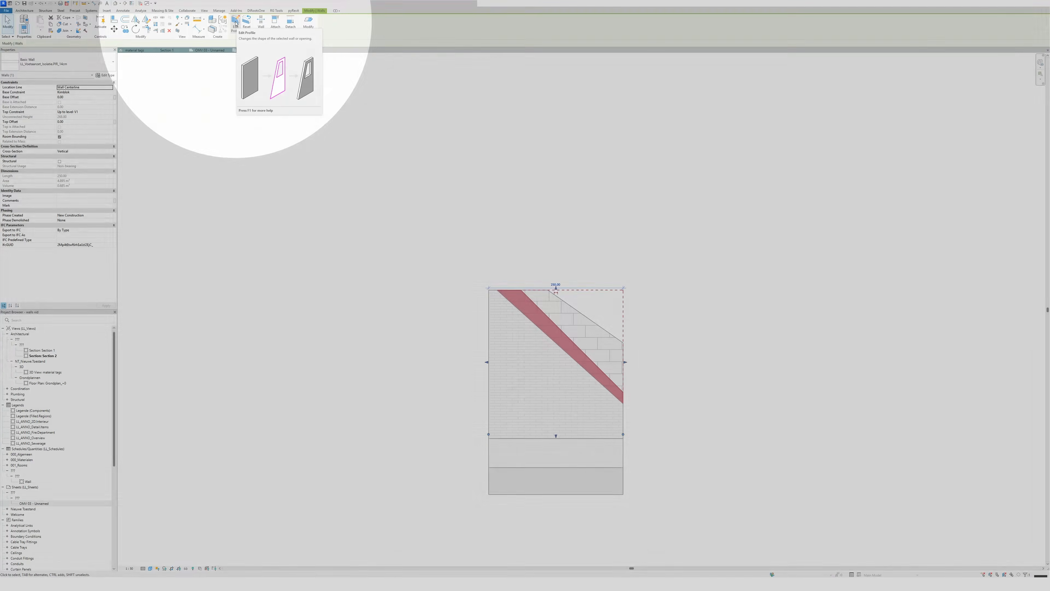
left_click(236, 23)
scroll(584, 357, "down", 1)
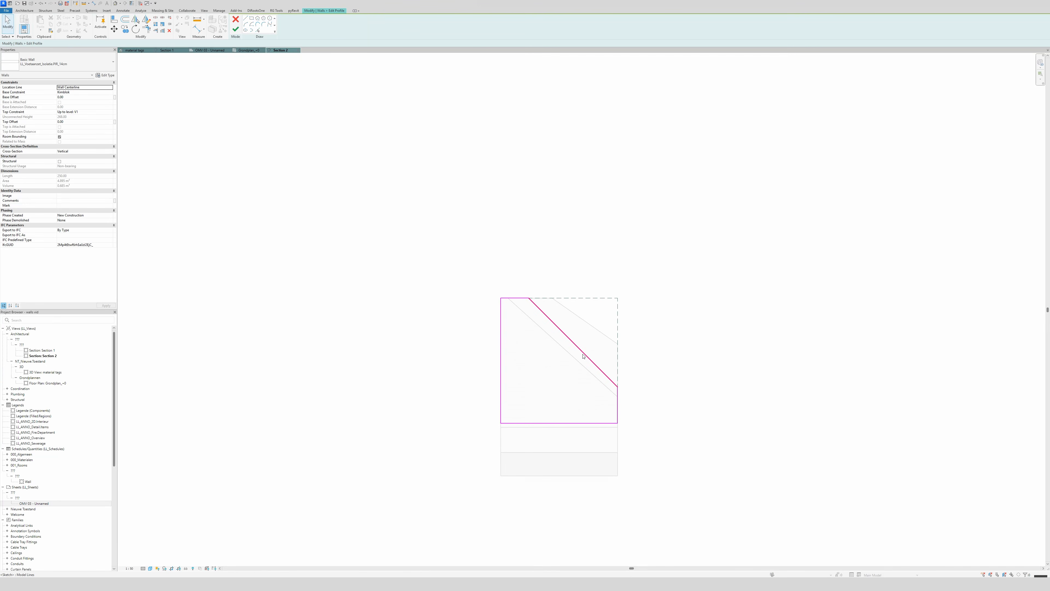
scroll(583, 357, "up", 2)
left_click(585, 355)
mouse_move(629, 398)
left_mouse_down()
mouse_move(632, 364)
mouse_move(630, 374)
left_mouse_up()
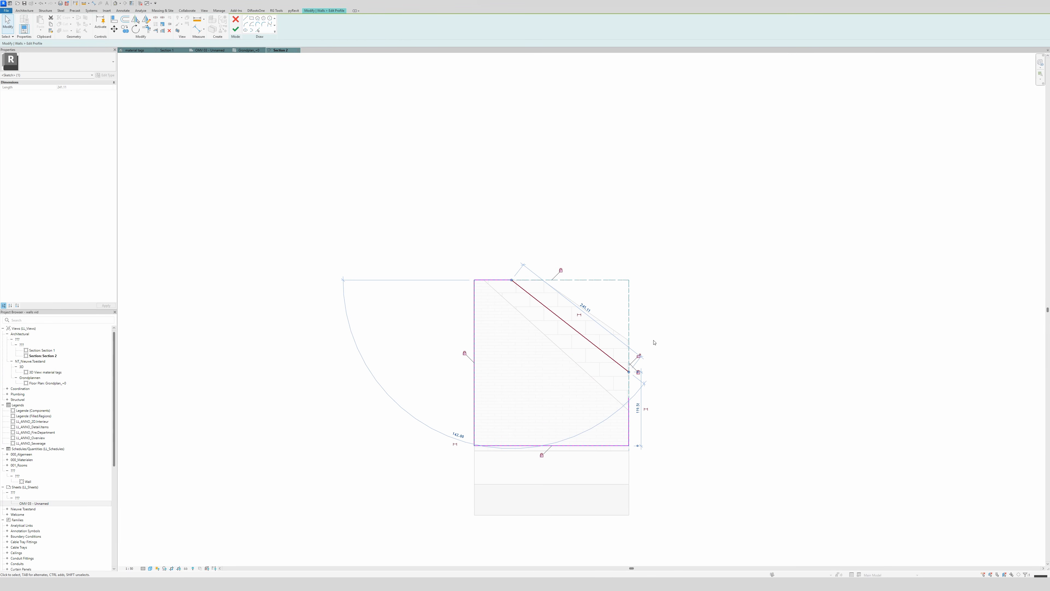
left_click(654, 343)
Align the insulation profile's diagonal with the Snelbouw wall's diagonal edge.
key("a")
key("l")
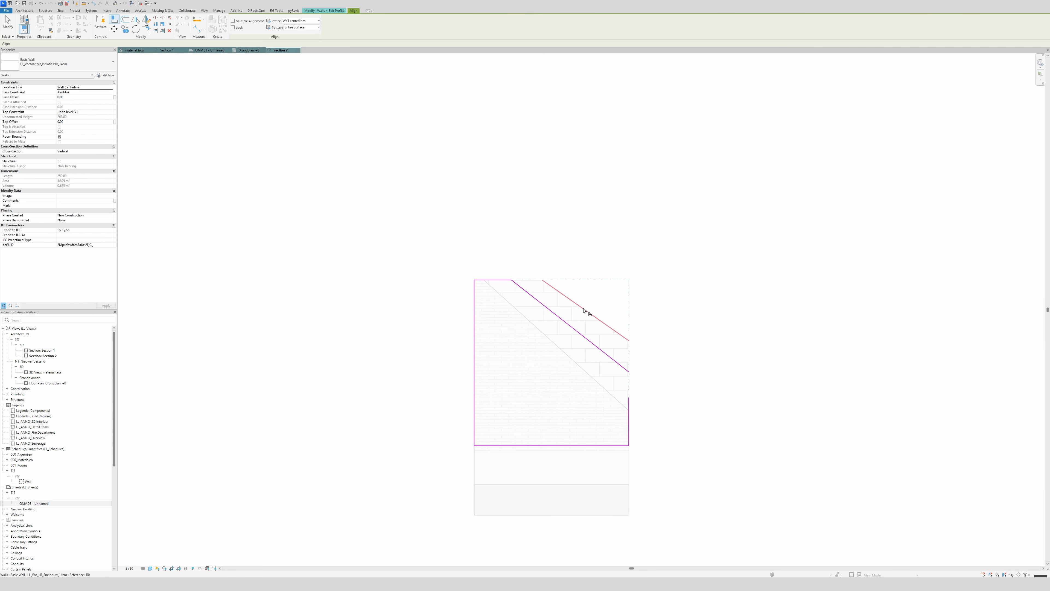
left_click(584, 309)
left_click(577, 331)
key("Escape")
Nudge the insulation diagonal down parallel to the Snelbouw edge, trim it to the right edge and finish the profile edit.
left_click(602, 327)
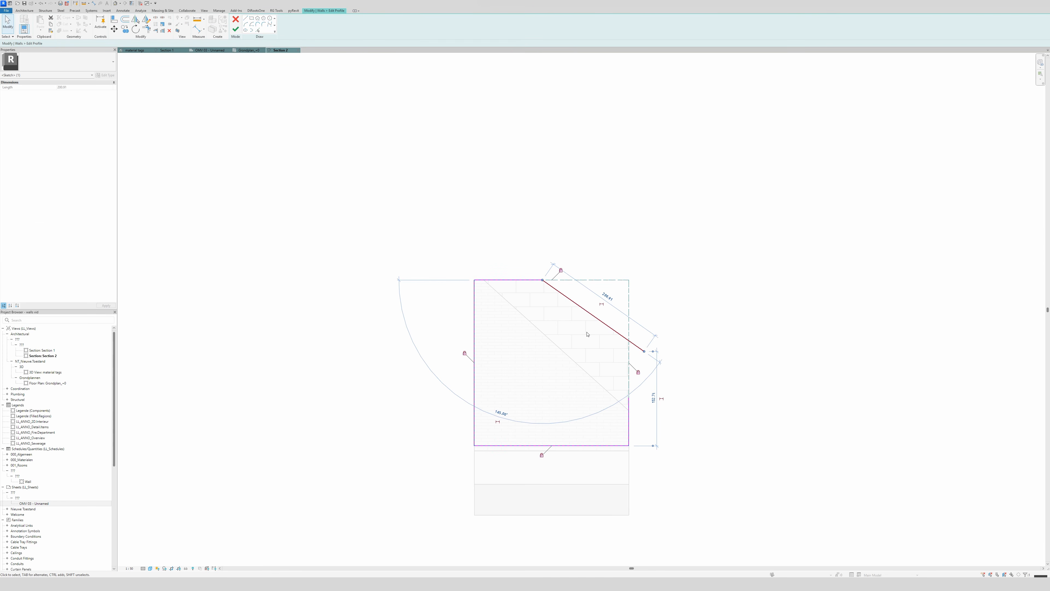
key("Down")
key("Down")
key("Down")
key("Down")
key("Down")
key("Down")
key("Down")
key("Down")
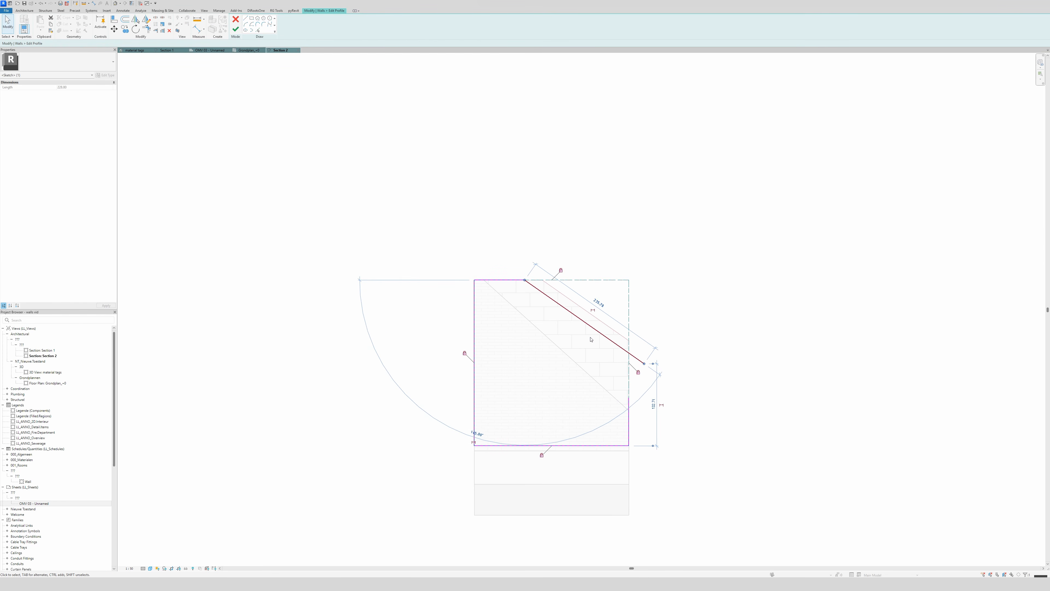
key("Down")
key("Down")
key("Down")
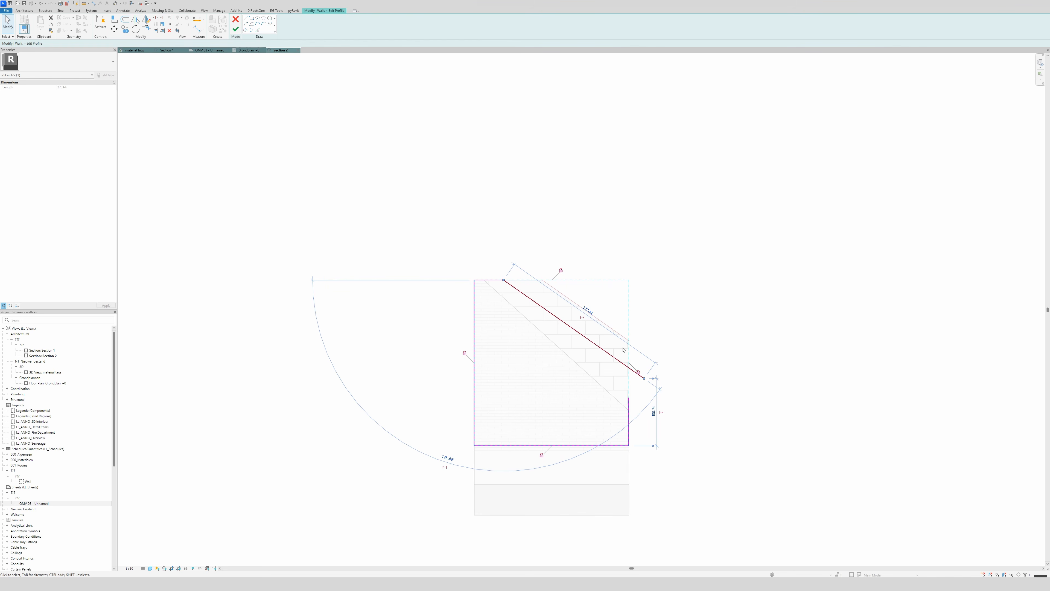
key("Escape")
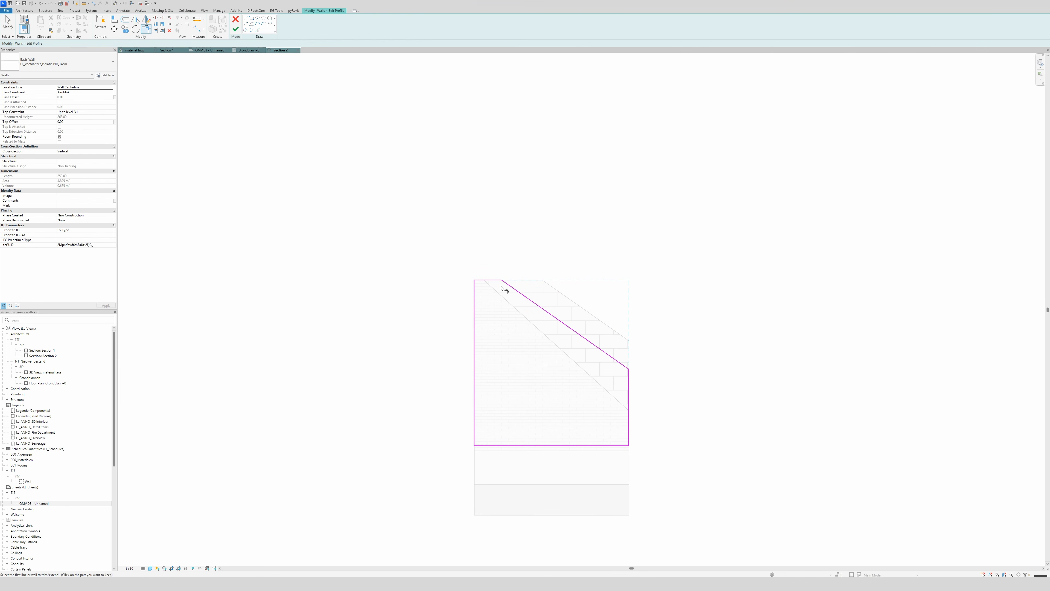
left_click(236, 29)
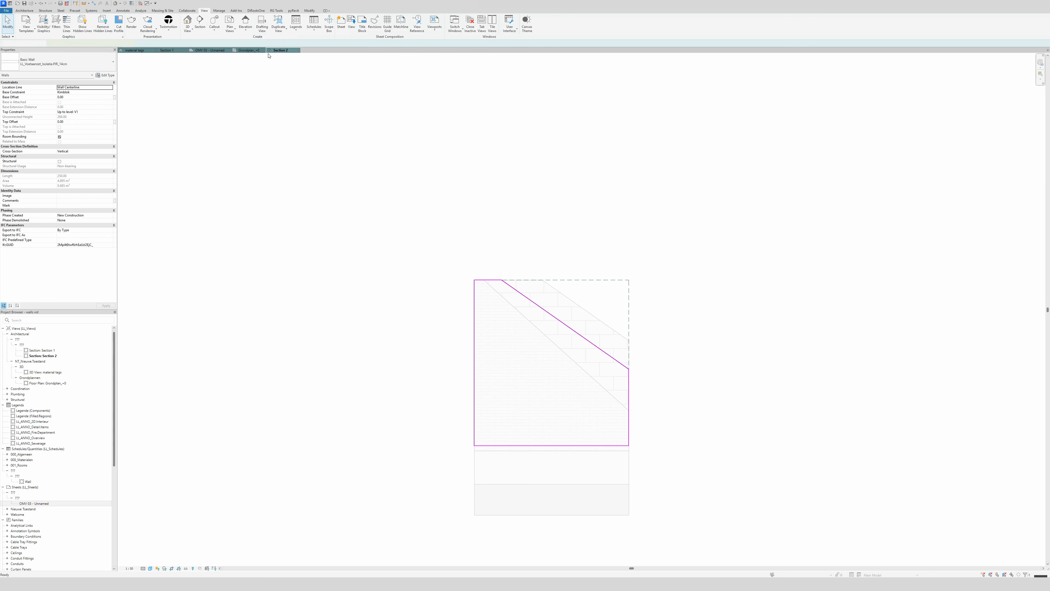
Edit the outer brick wall's profile and align its diagonal with the insulation wall's diagonal edge.
left_click(551, 337)
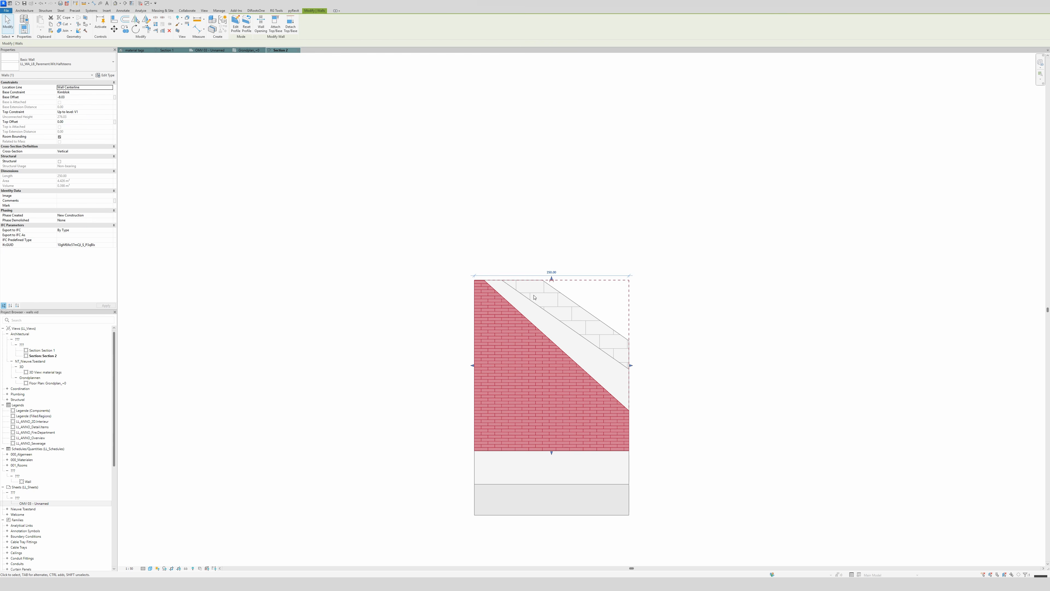
left_click(236, 24)
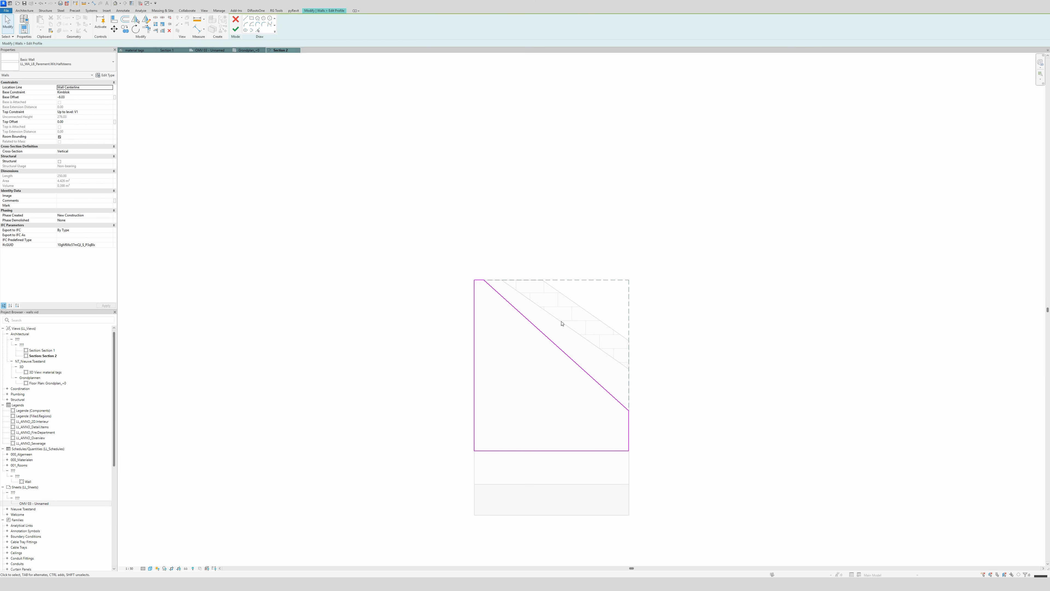
key("a")
key("l")
left_click(568, 327)
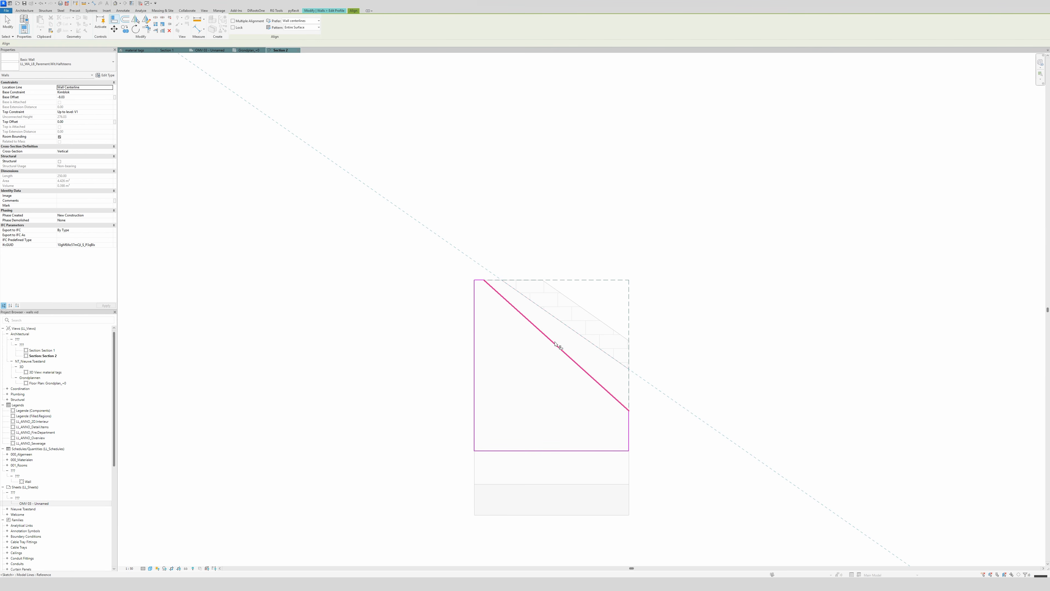
left_click(574, 361)
key("Escape")
Move the brick diagonal down parallel to the insulation edge, leaving a strip of insulation exposed, and finish the profile edit.
left_click(577, 336)
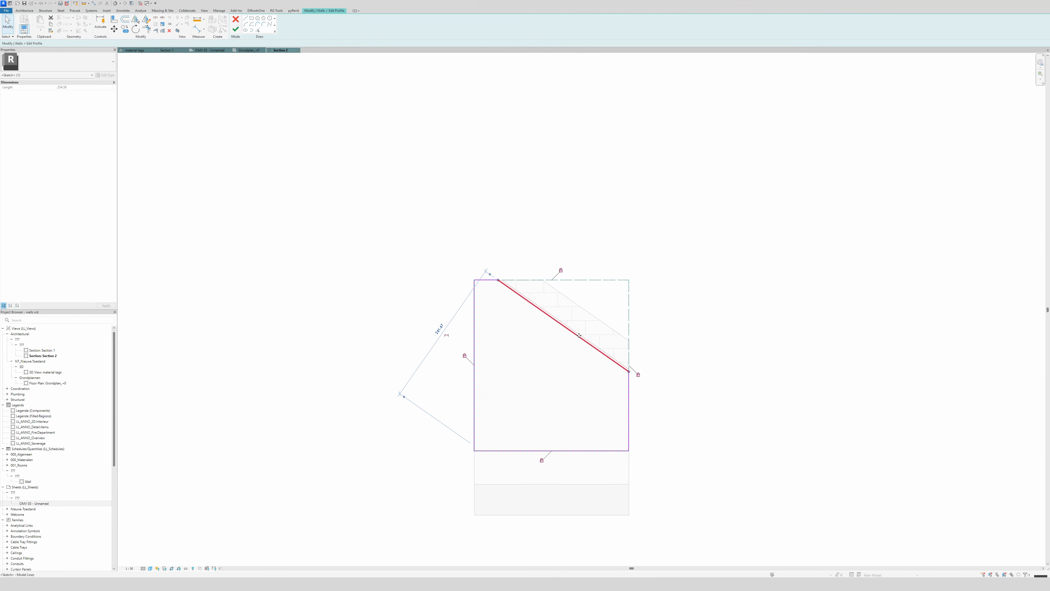
left_click_drag(577, 336, 572, 342)
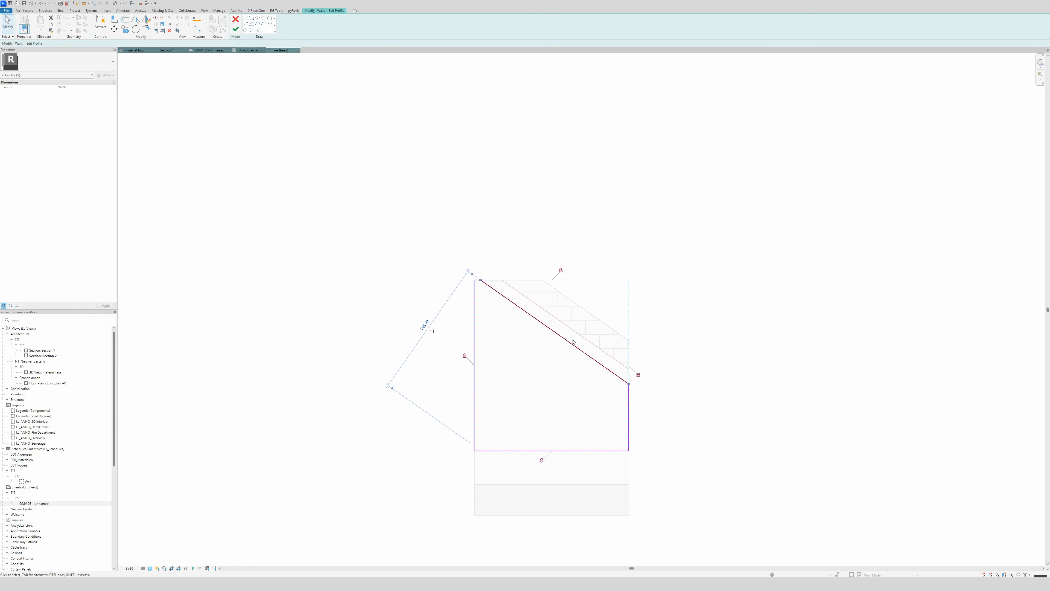
left_click(236, 29)
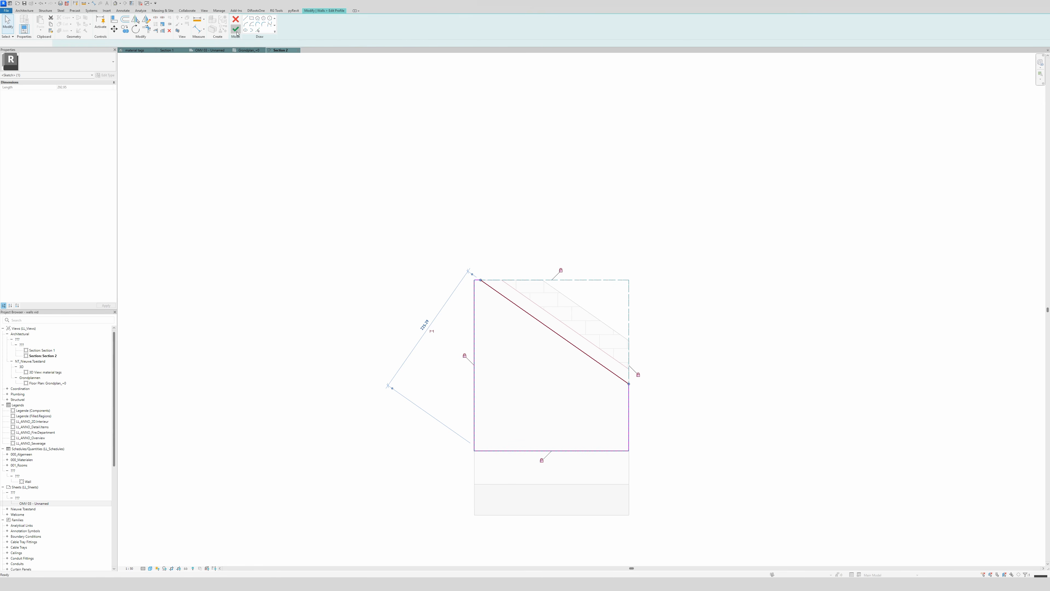
left_click(527, 191)
Return to the material tags 3D view and orbit it to an angle that shows all the stepped wall layers.
key("ctrl+Tab")
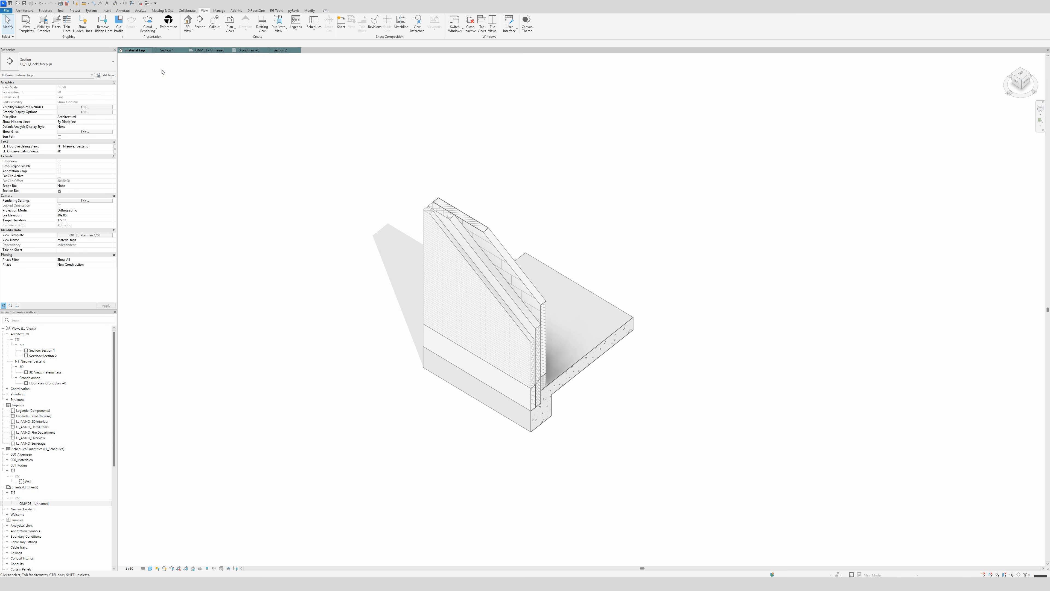
mouse_move(551, 297)
middle_mouse_down("shift")
mouse_move(693, 312)
mouse_move(629, 323)
middle_mouse_up("shift")
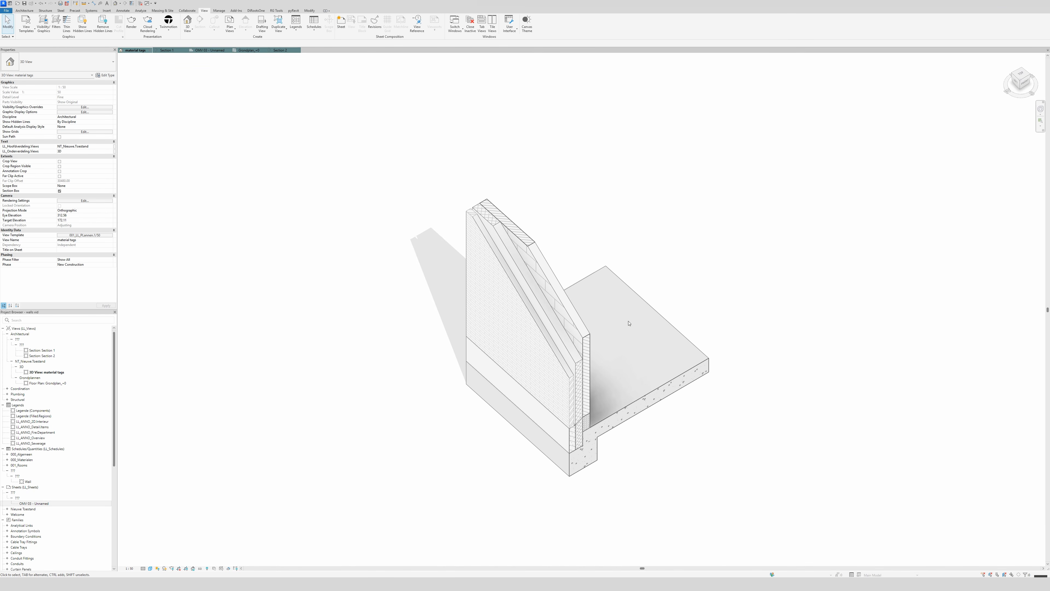
middle_click_drag(629, 323, 671, 276, "shift")
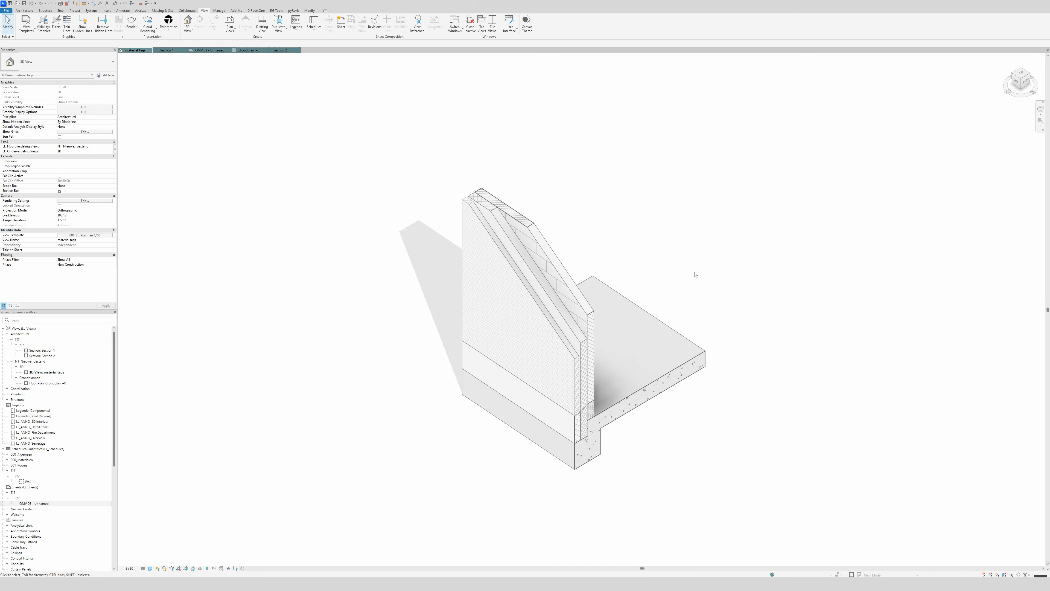
mouse_move(681, 276)
middle_mouse_down("shift")
mouse_move(663, 281)
mouse_move(703, 281)
mouse_move(665, 282)
middle_mouse_up("shift")
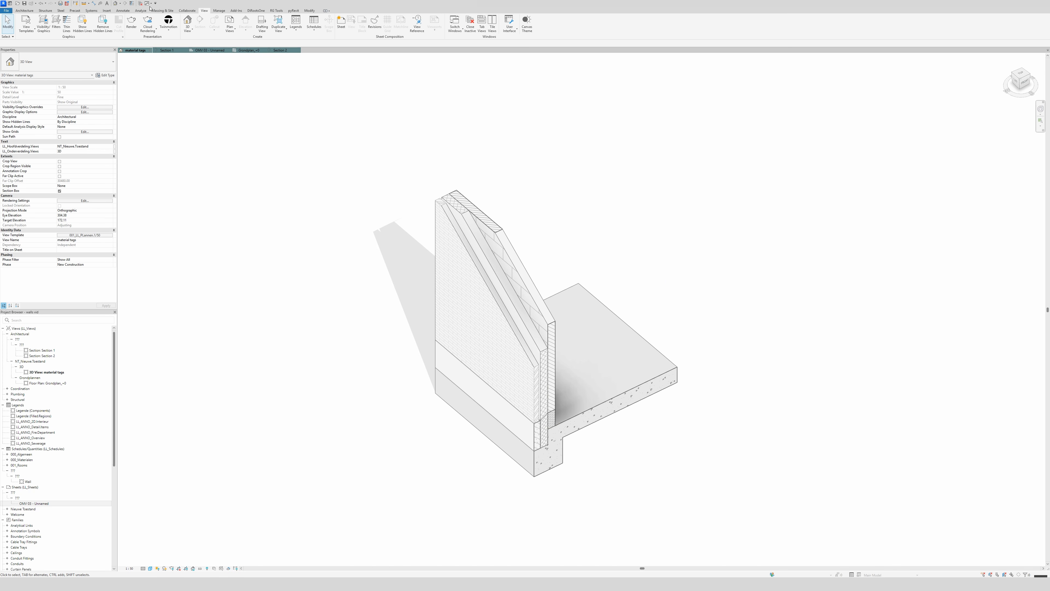
Try to start a material tag in the 3D view and dismiss the view-lock notice.
left_click(120, 11)
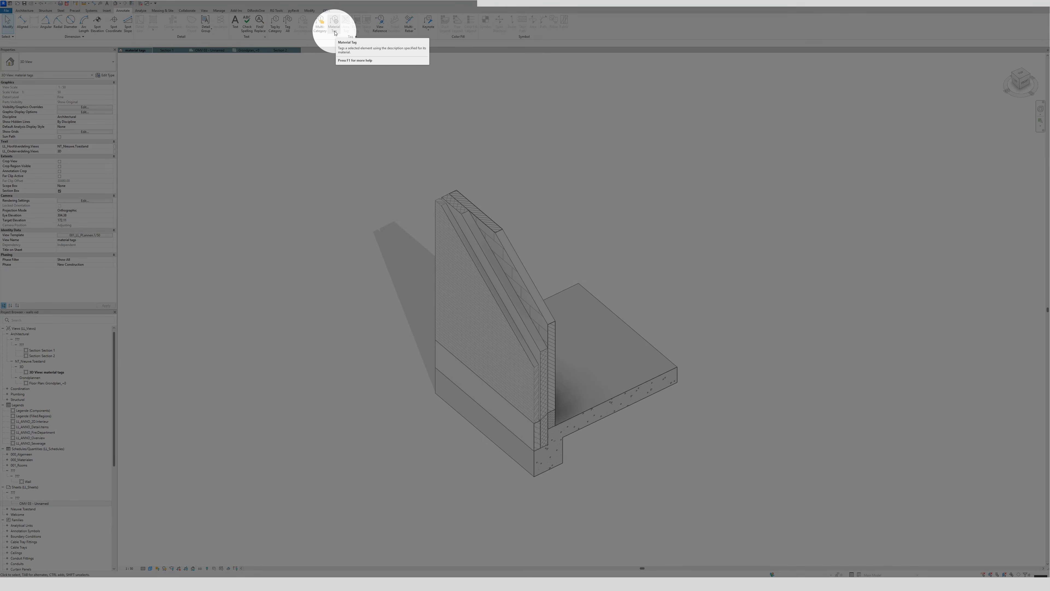
left_click(334, 25)
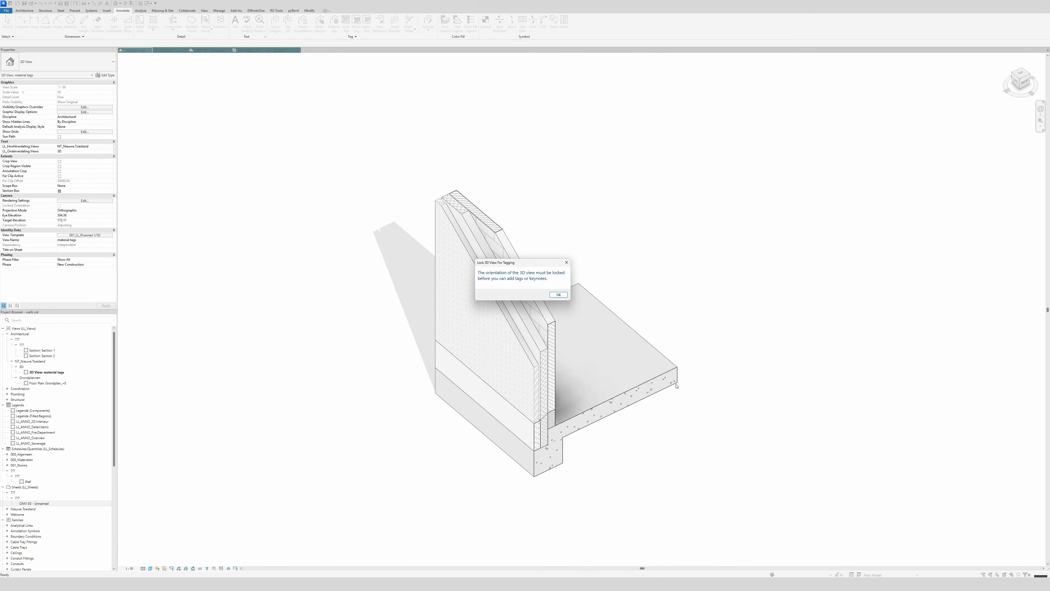
left_click(557, 294)
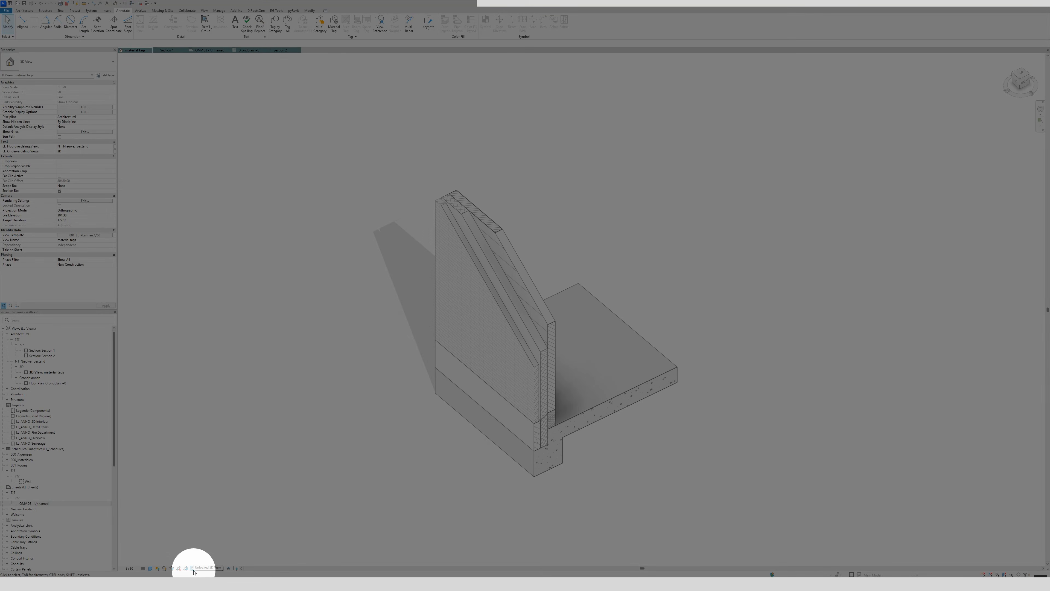
Save the 3D view's current orientation and lock the view.
left_click(192, 569)
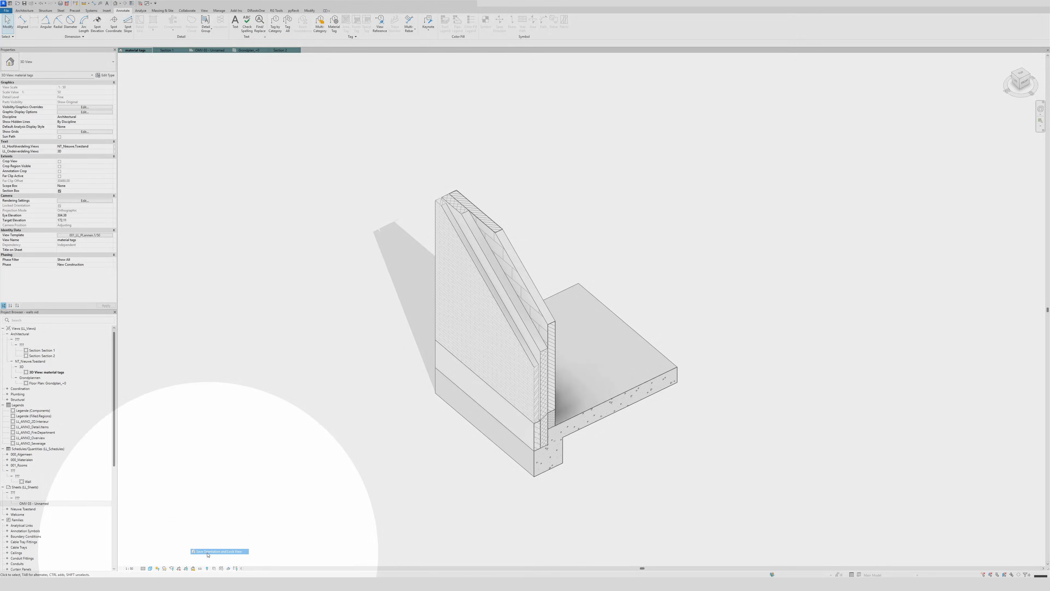
left_click(209, 551)
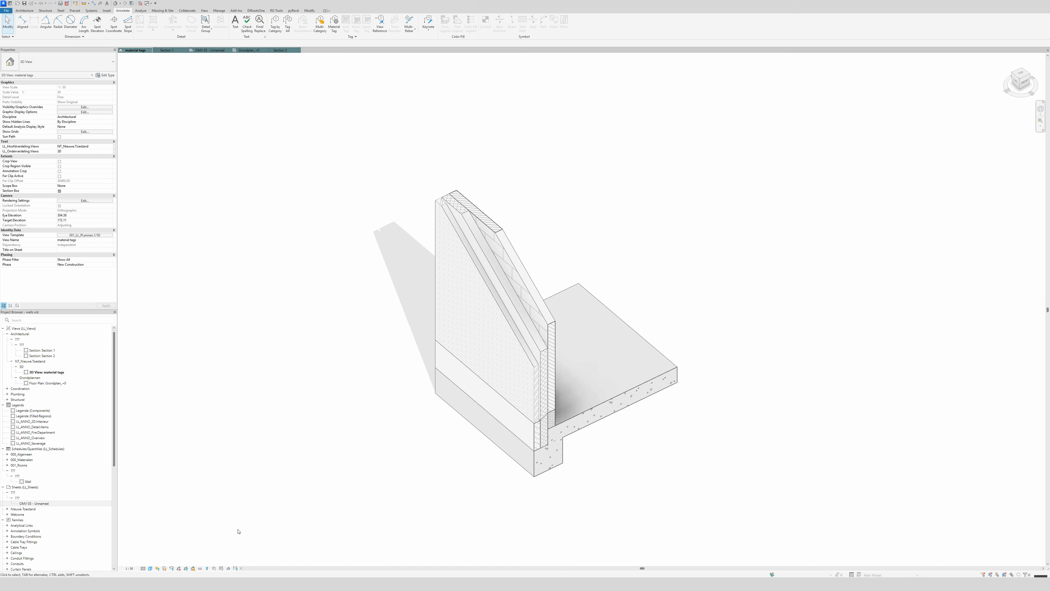
scroll(471, 324, "up", 1)
scroll(472, 324, "down", 3)
middle_click_drag(487, 403, 529, 398, "shift")
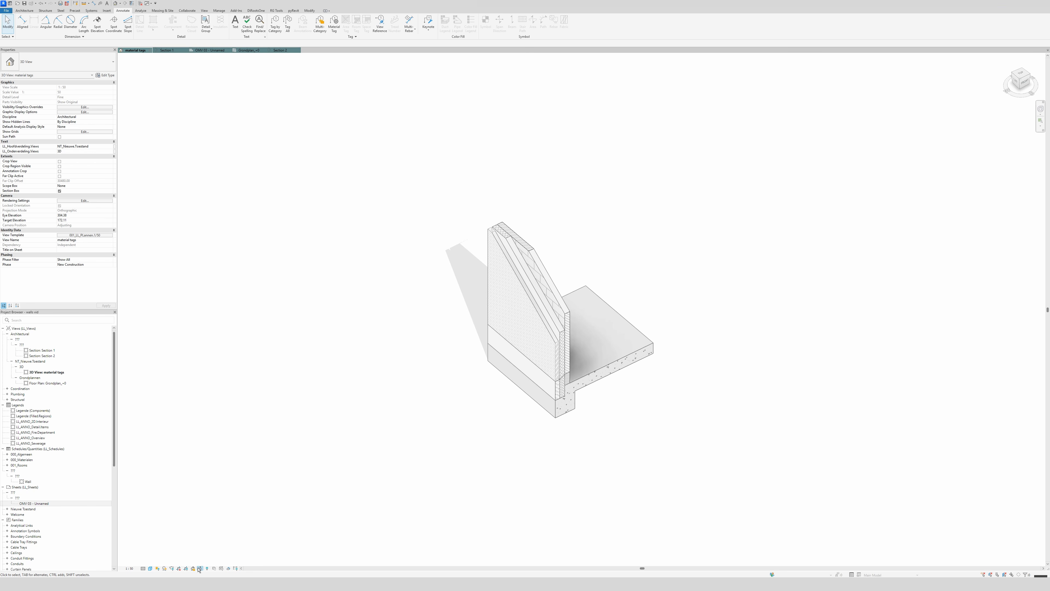
key("ctrl")
key("ctrl")
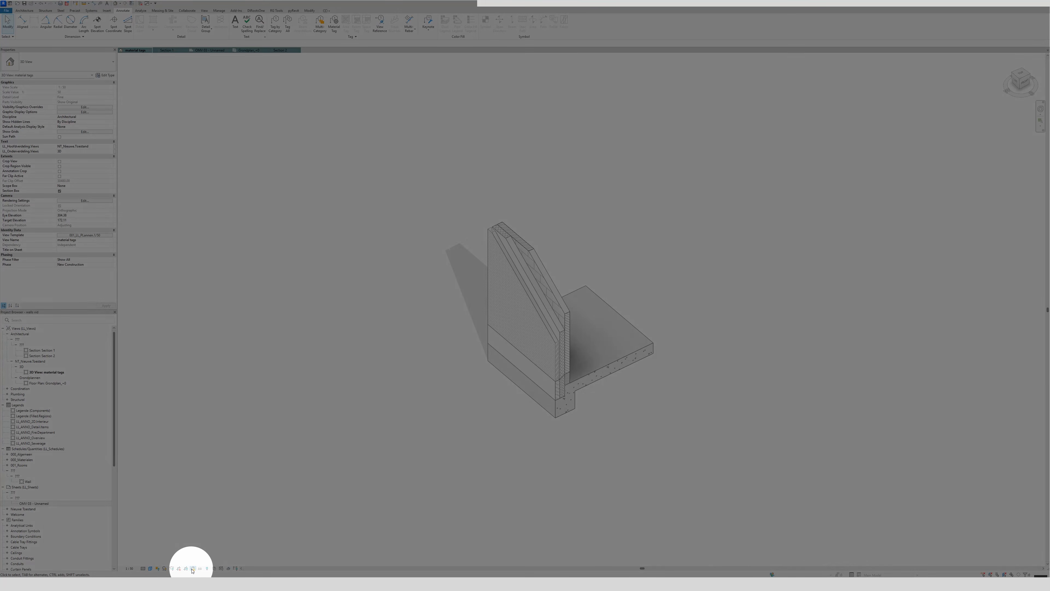
scroll(500, 428, "up", 3)
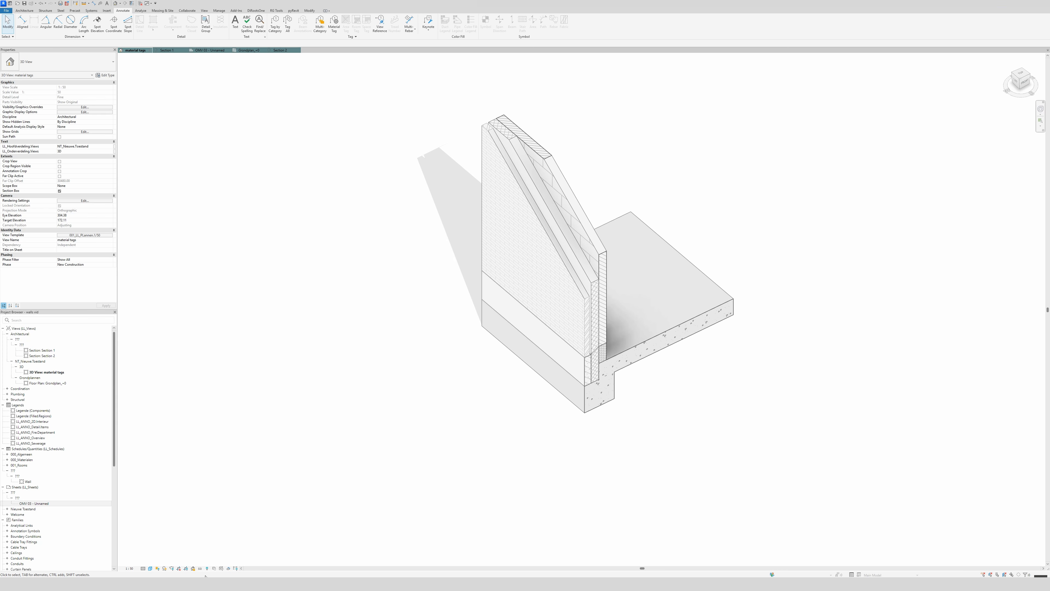
Unlock the 3D view and rotate the wall model to a slightly different angle.
left_click(193, 569)
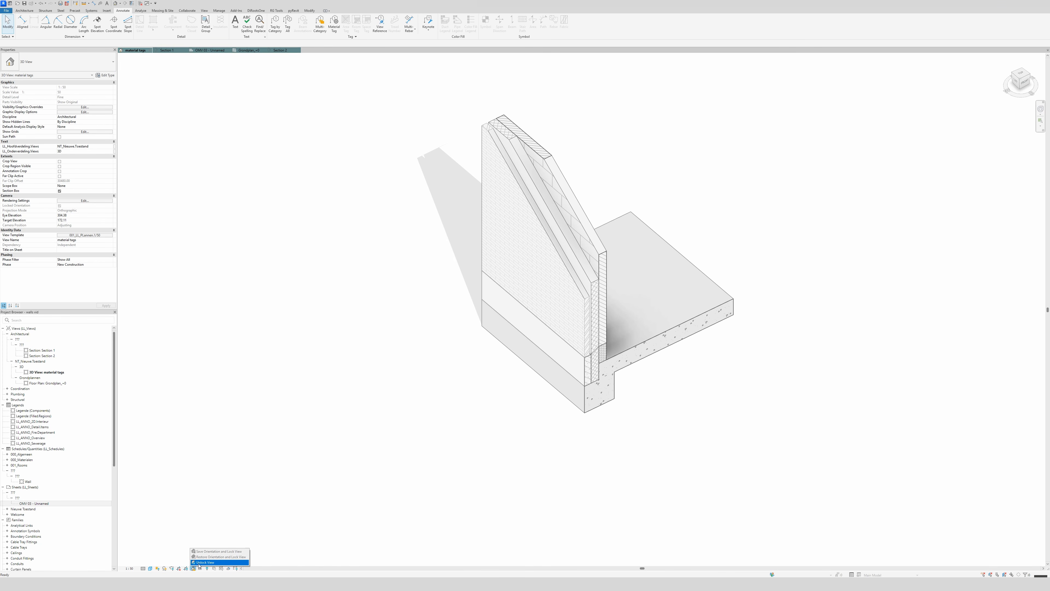
left_click(199, 562)
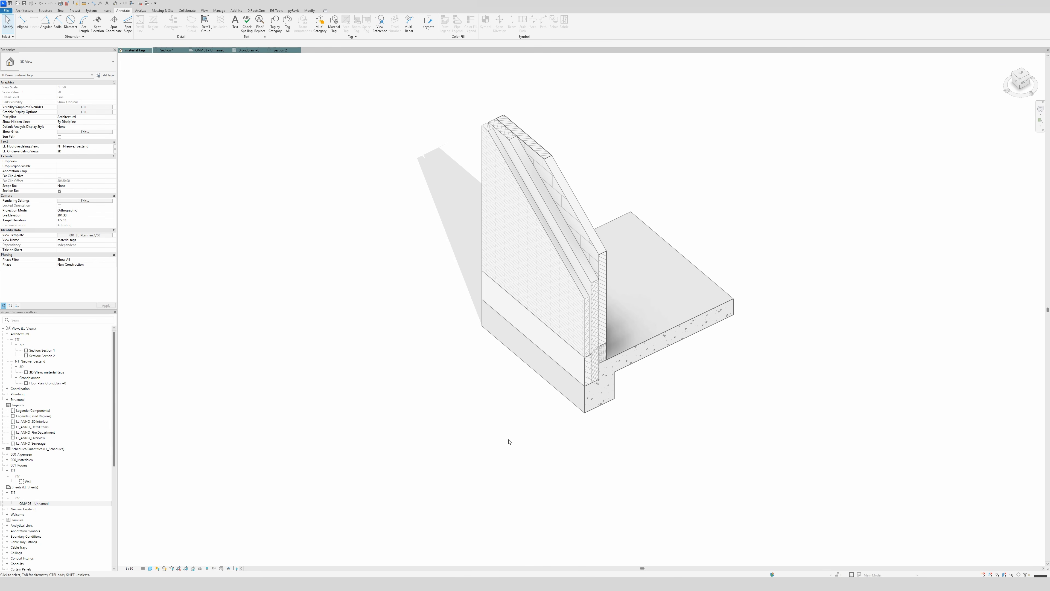
key("ctrl")
key("ctrl")
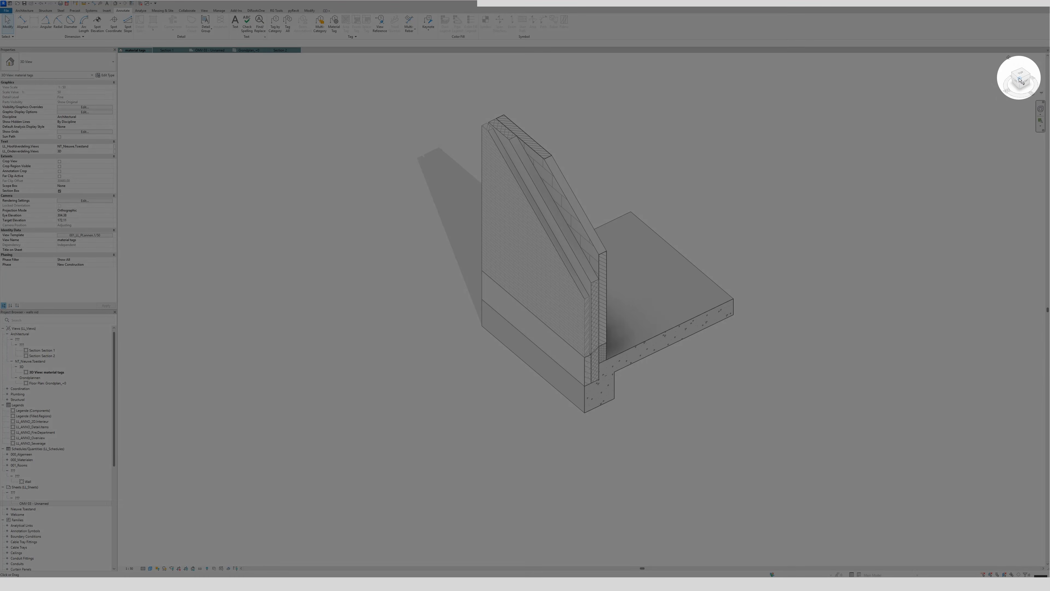
left_click(1019, 78)
middle_click_drag(581, 321, 570, 388)
scroll(569, 389, "down", 2)
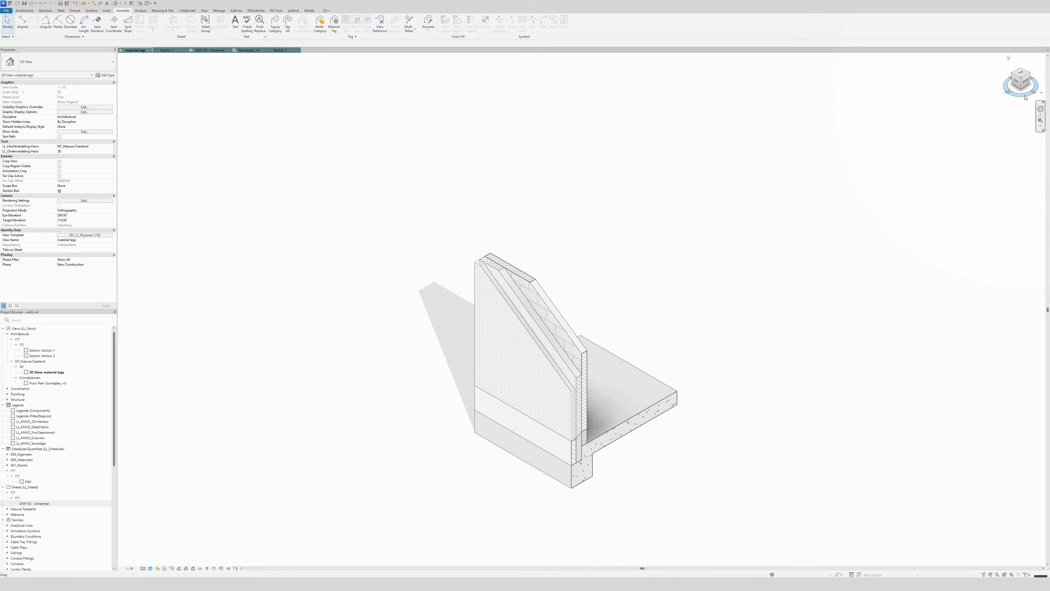
left_click_drag(1024, 97, 1004, 101)
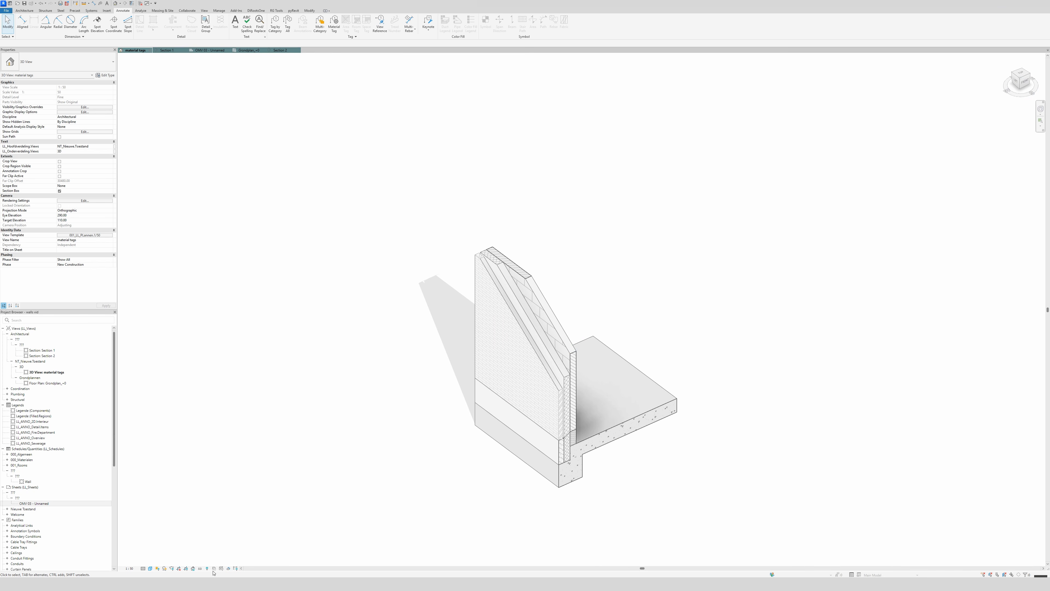
Save the adjusted 3D orientation and lock the view again.
left_click(193, 569)
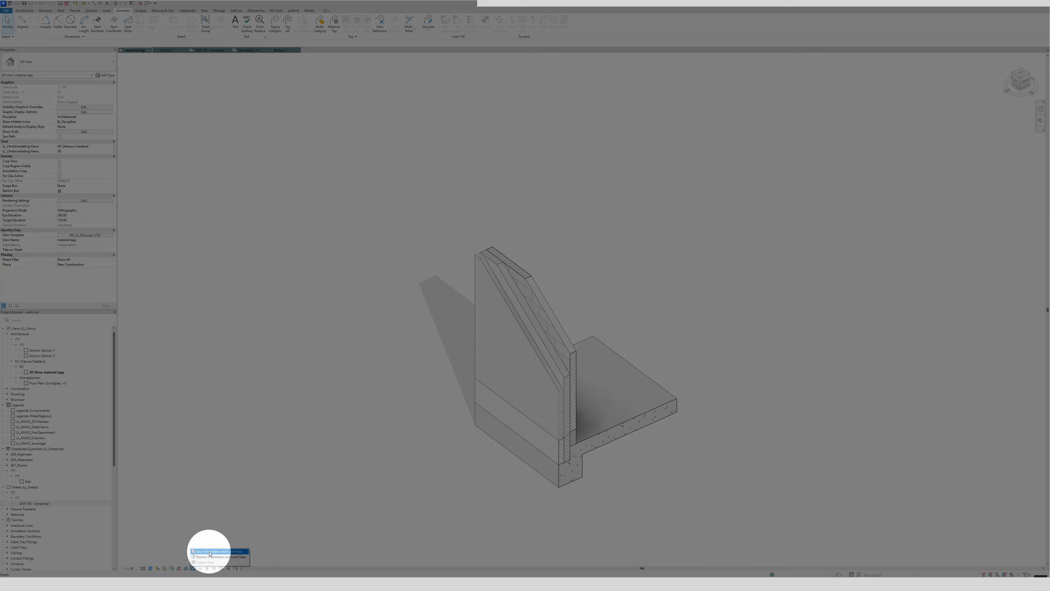
left_click(218, 551)
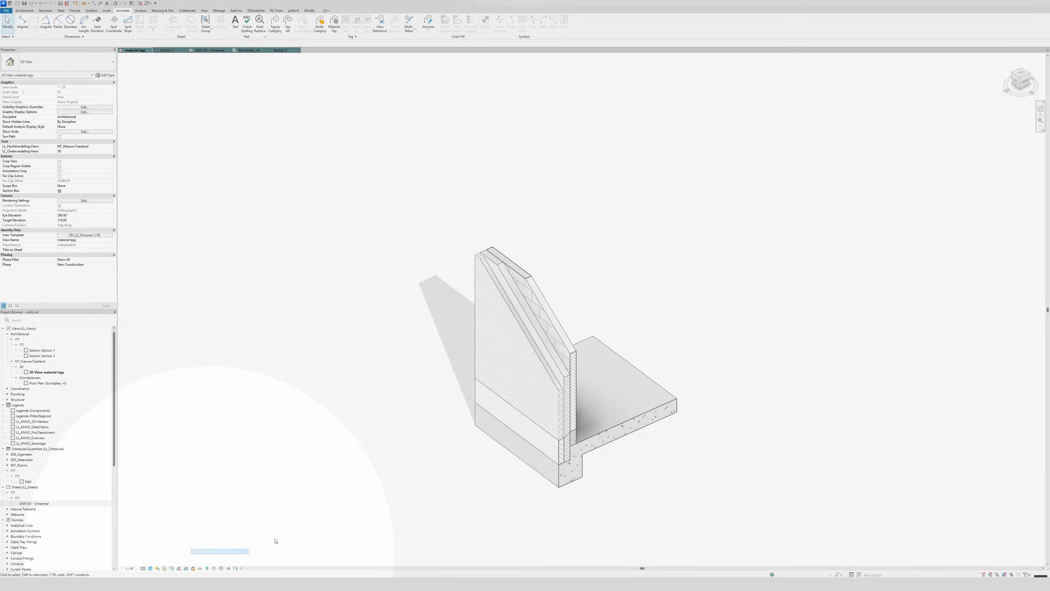
scroll(627, 440, "up", 2)
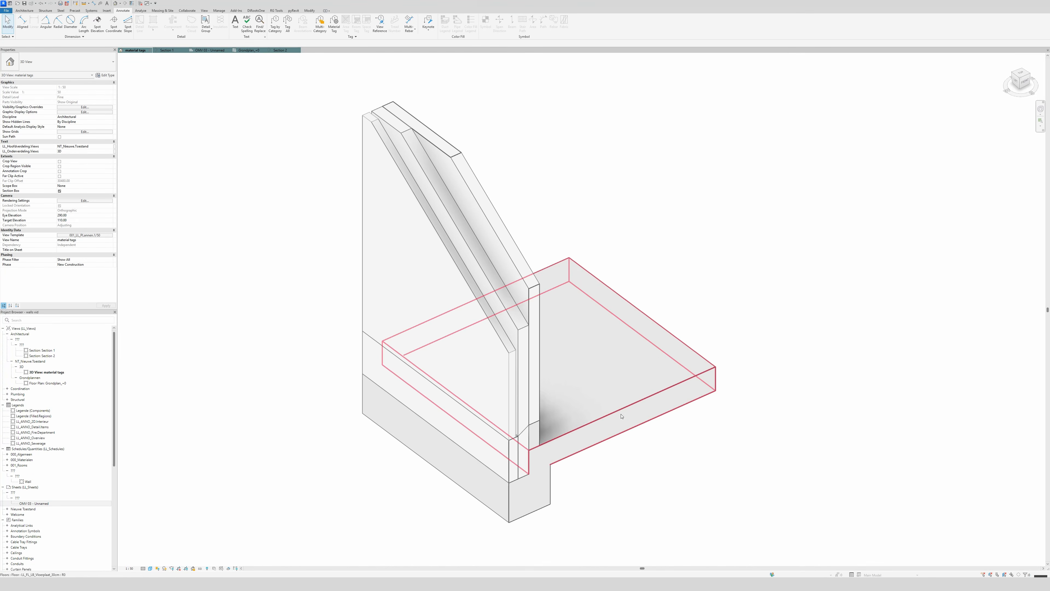
middle_click_drag(616, 378, 643, 419)
scroll(643, 419, "down", 1)
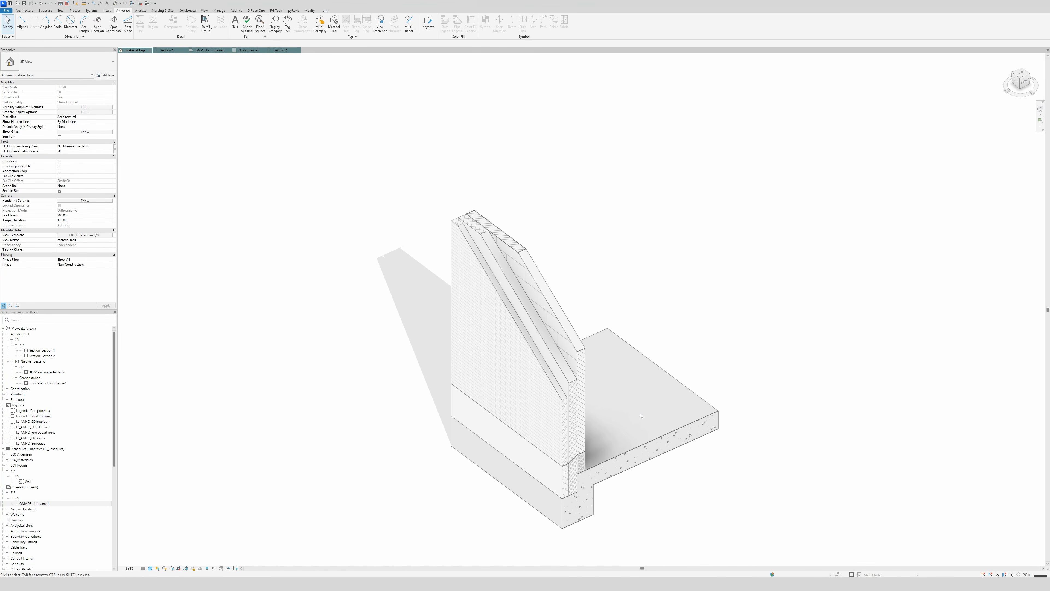
Unlock the 3D view, orbit it to a slightly higher viewpoint, and save and lock that orientation.
left_click(193, 568)
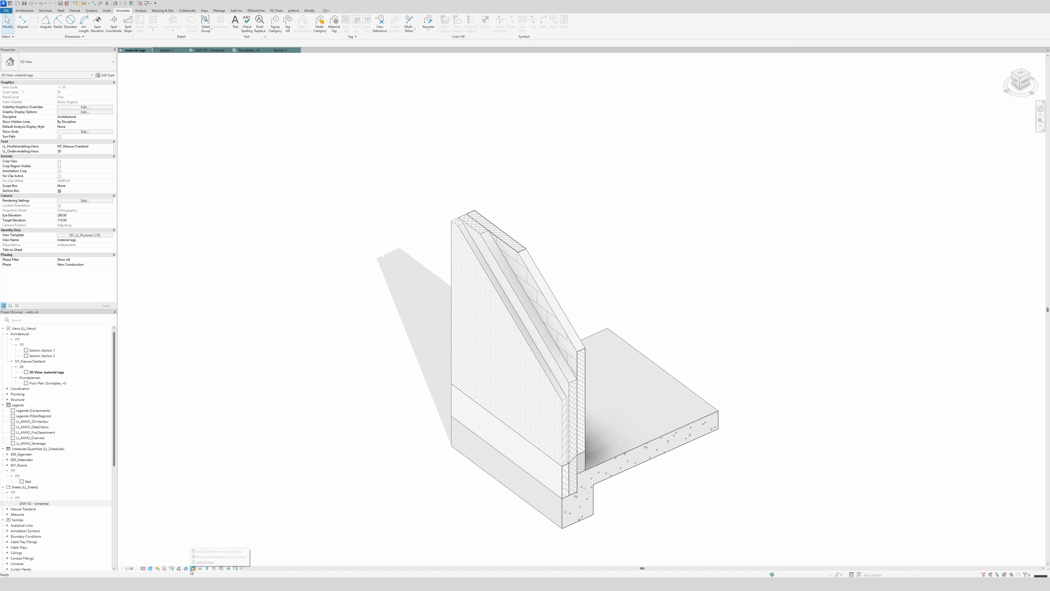
left_click(215, 563)
middle_click_drag(435, 455, 441, 487, "shift")
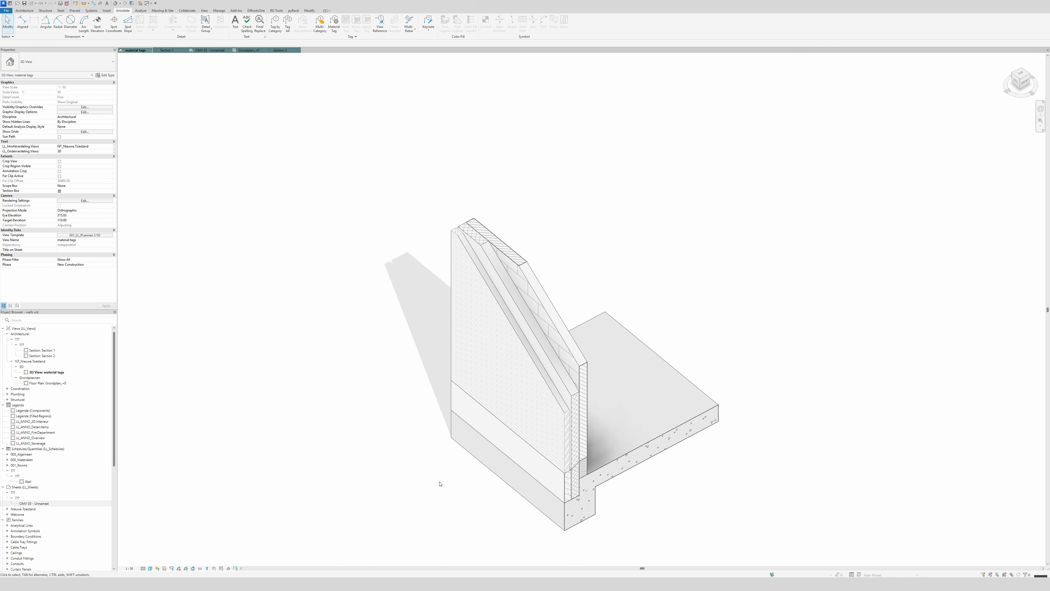
middle_click_drag(401, 482, 401, 471, "shift")
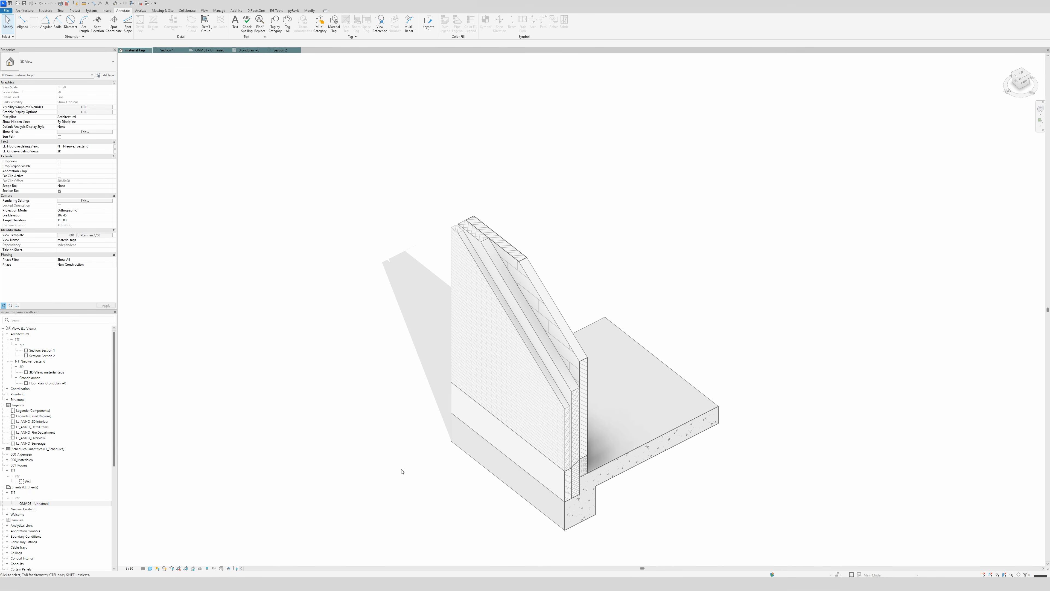
left_click(192, 568)
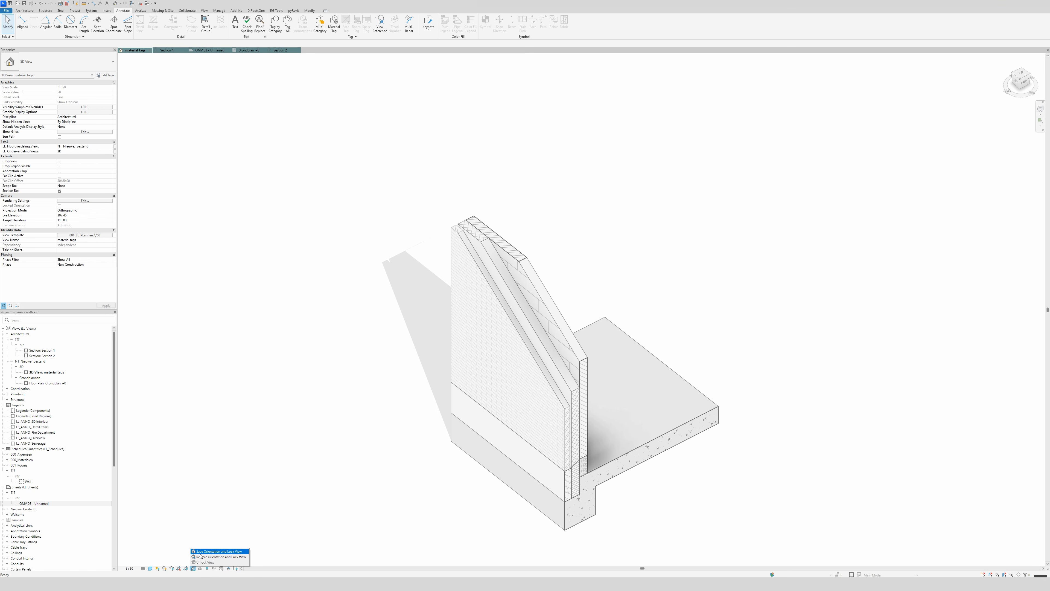
left_click(211, 552)
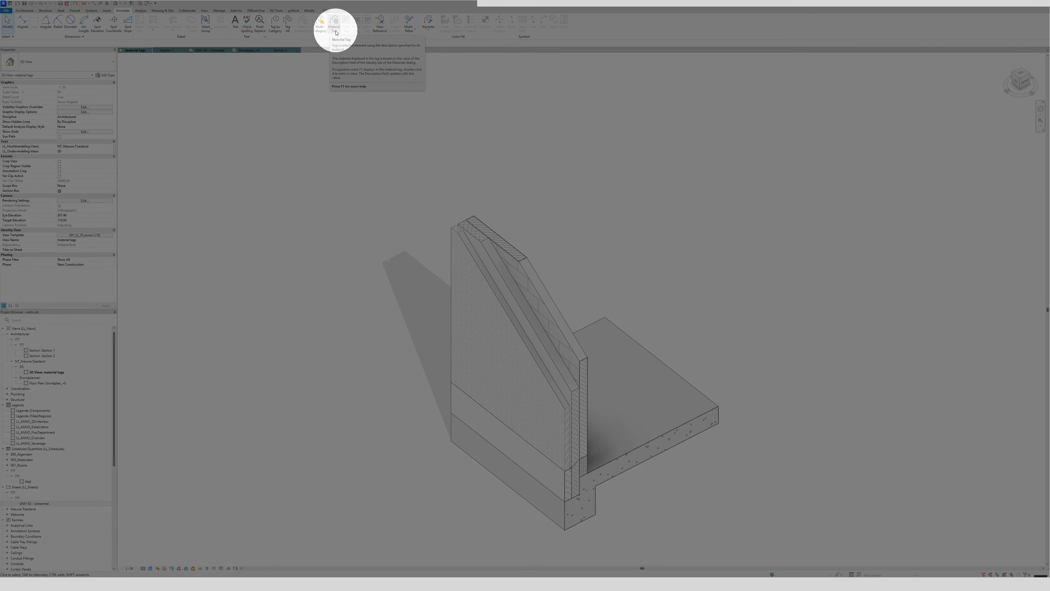
Place material tags with leaders on the Snelbouw, PIR Isolatie and Parament layers at the top of the wall.
left_click(336, 31)
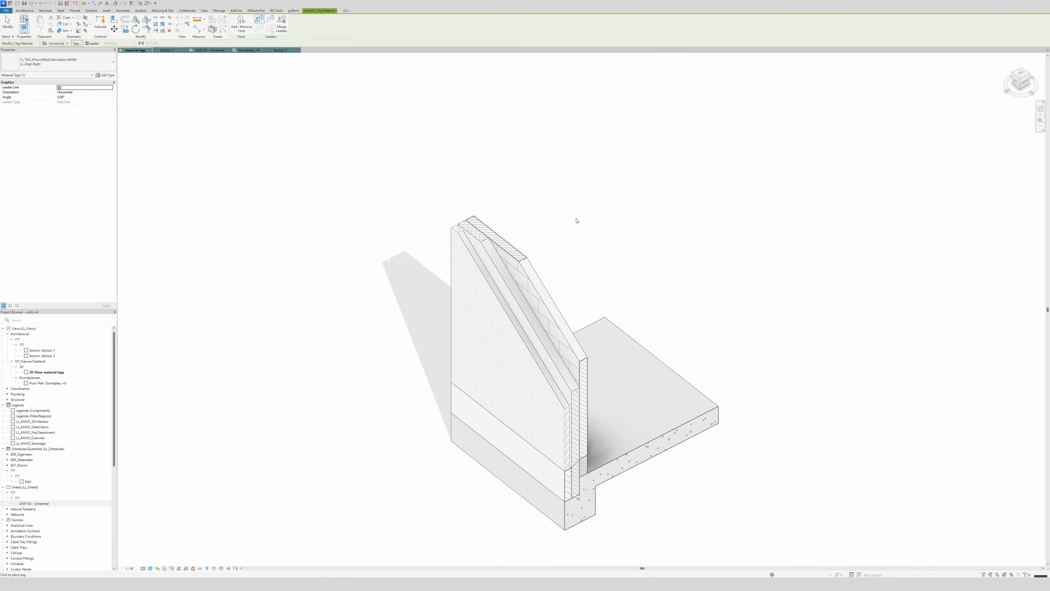
left_click(501, 238)
left_click(515, 225)
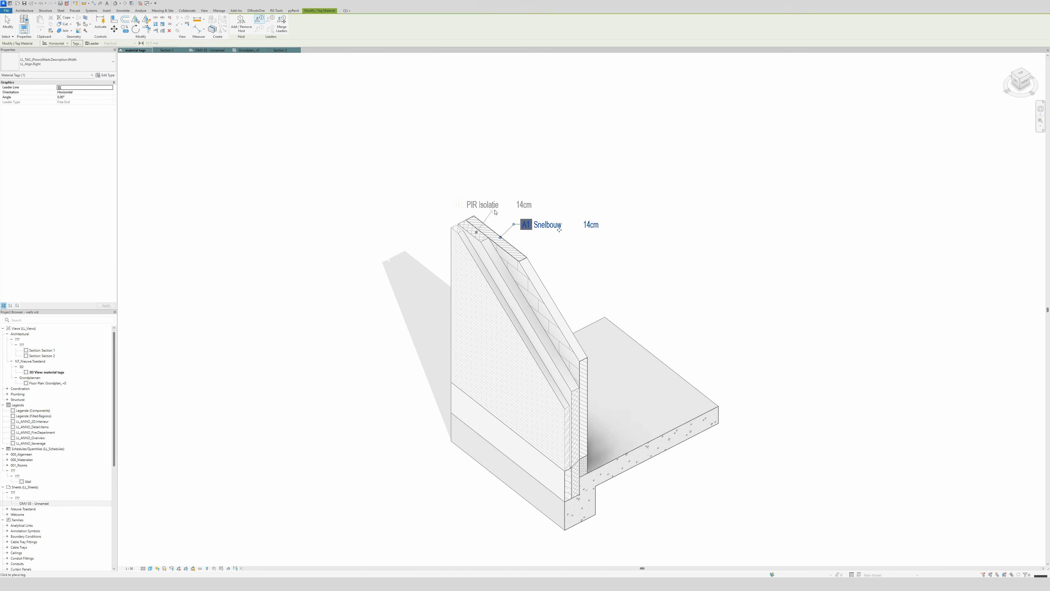
left_click(493, 210)
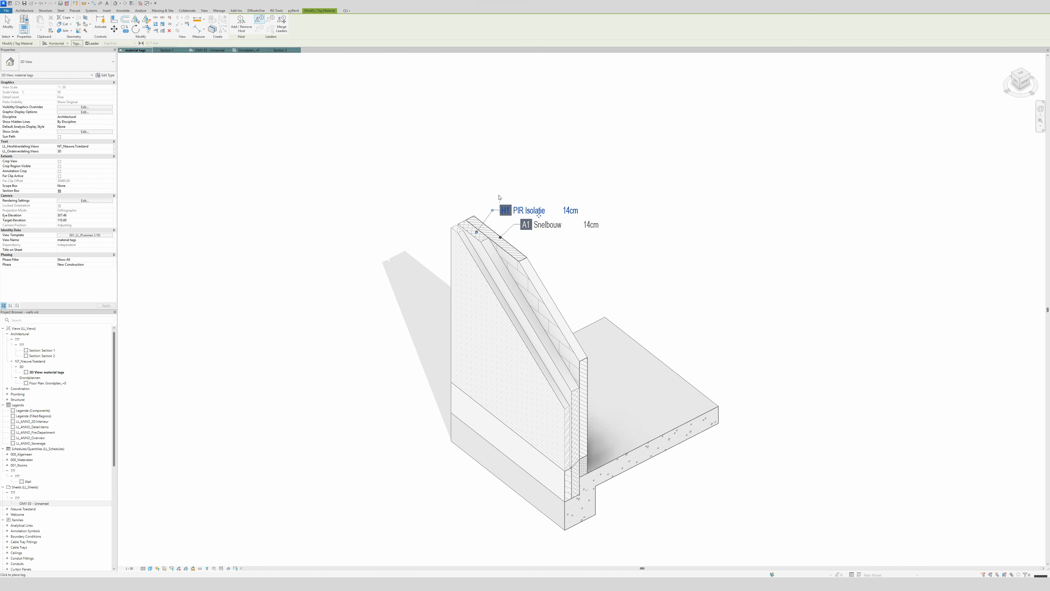
left_click(455, 228)
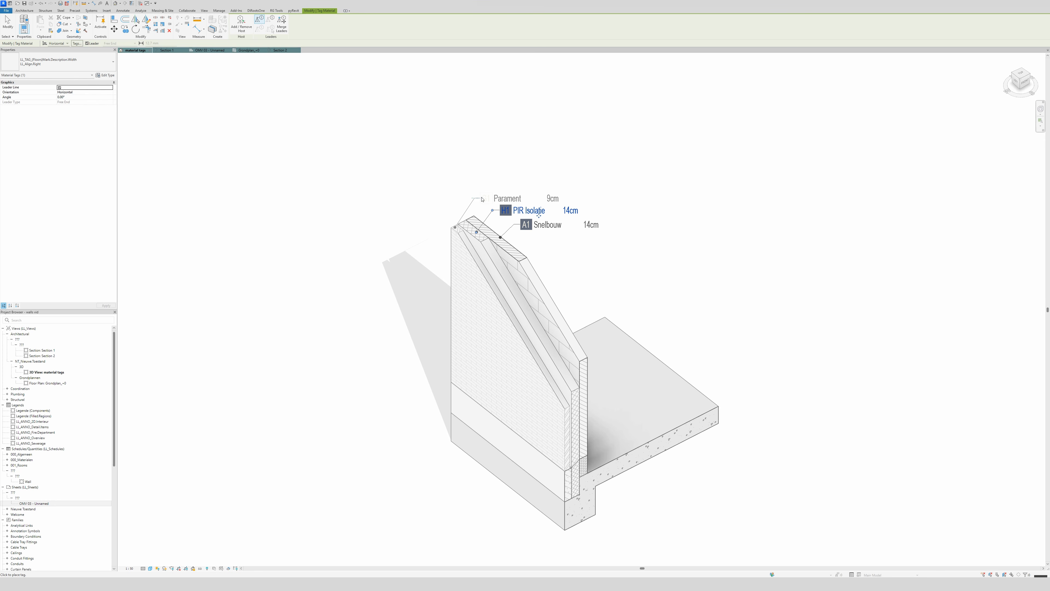
left_click(482, 200)
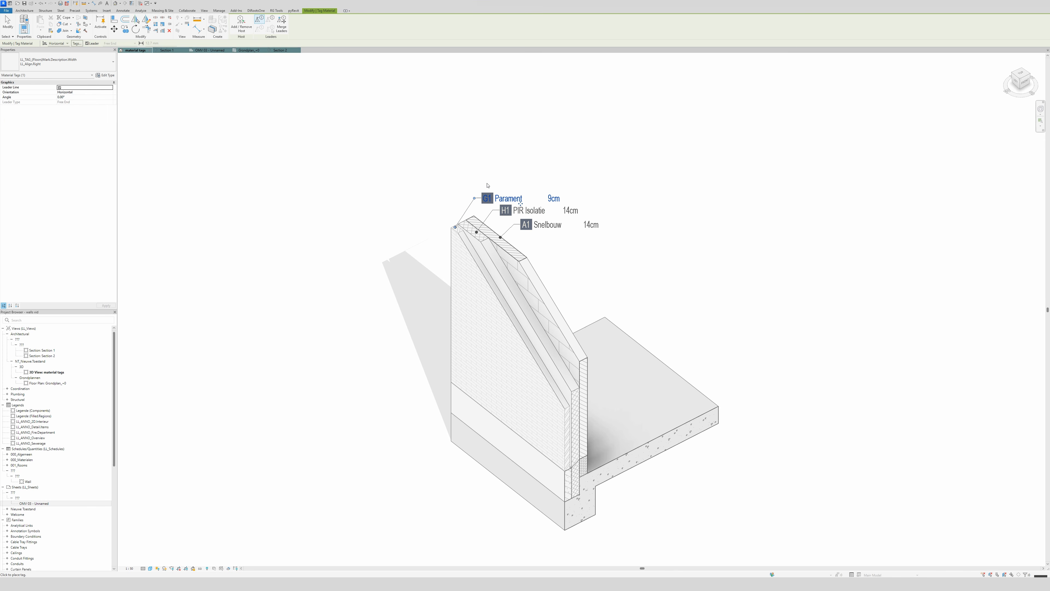
Move the Parament tag slightly higher and reposition its leader end on the outer brick layer.
key("Escape")
left_click(485, 195)
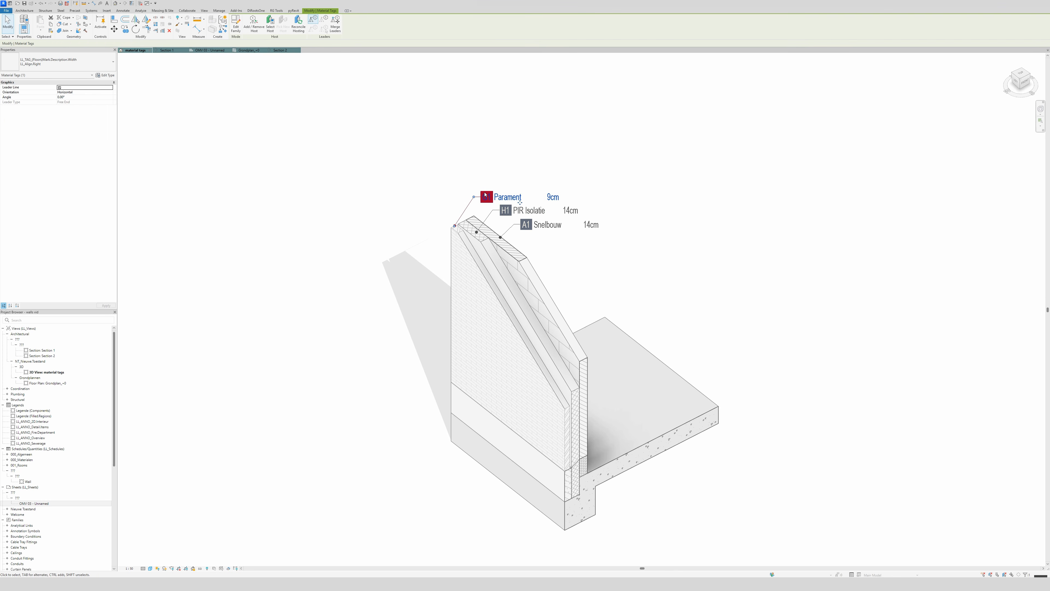
left_click_drag(486, 194, 457, 230)
left_click_drag(457, 229, 456, 228)
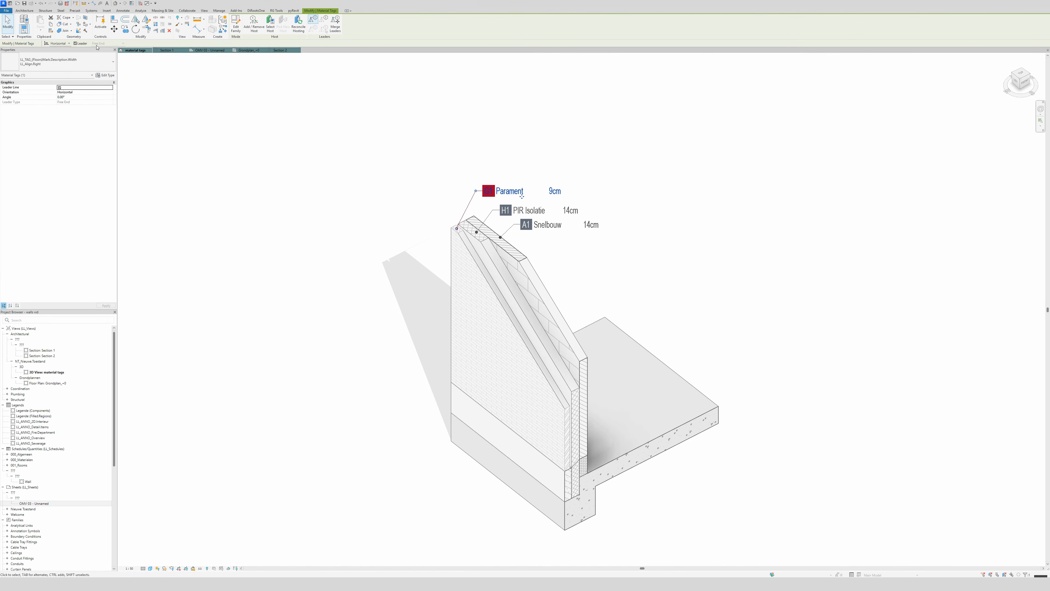
key("Escape")
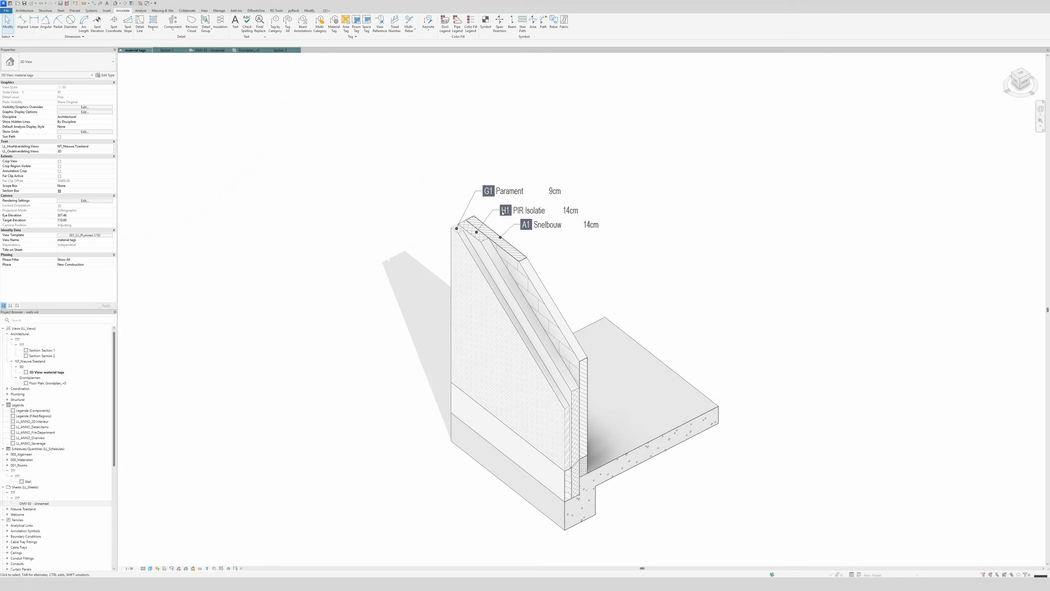
Create similar material tags for the Kimblok, XPS Isolatie and Betonsteen at the wall base, stacked beside the foundation.
left_click(536, 211)
key("c")
key("s")
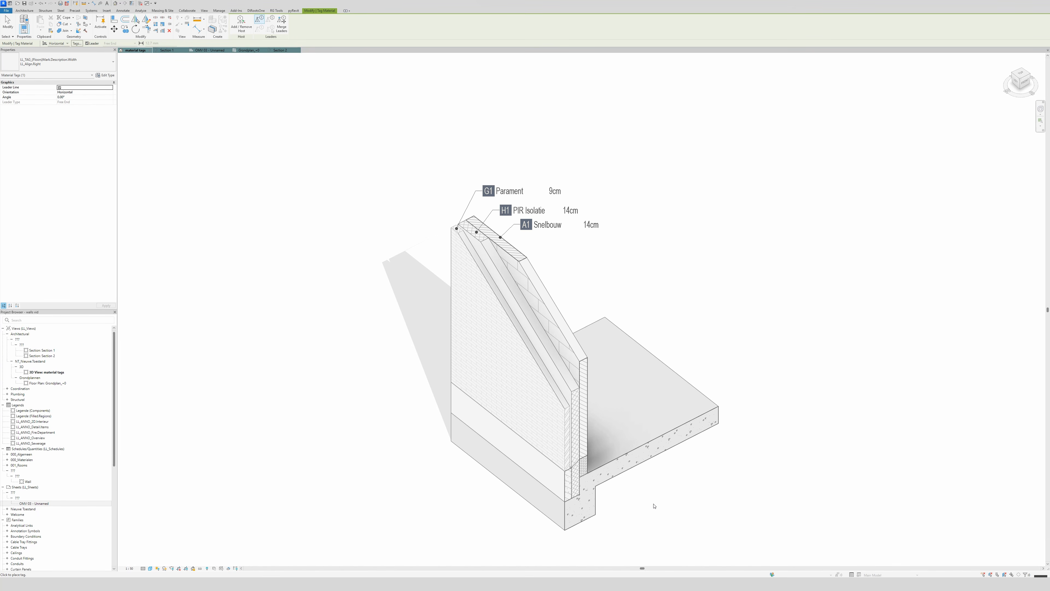
left_click(584, 465)
left_click(611, 490)
left_click(624, 492)
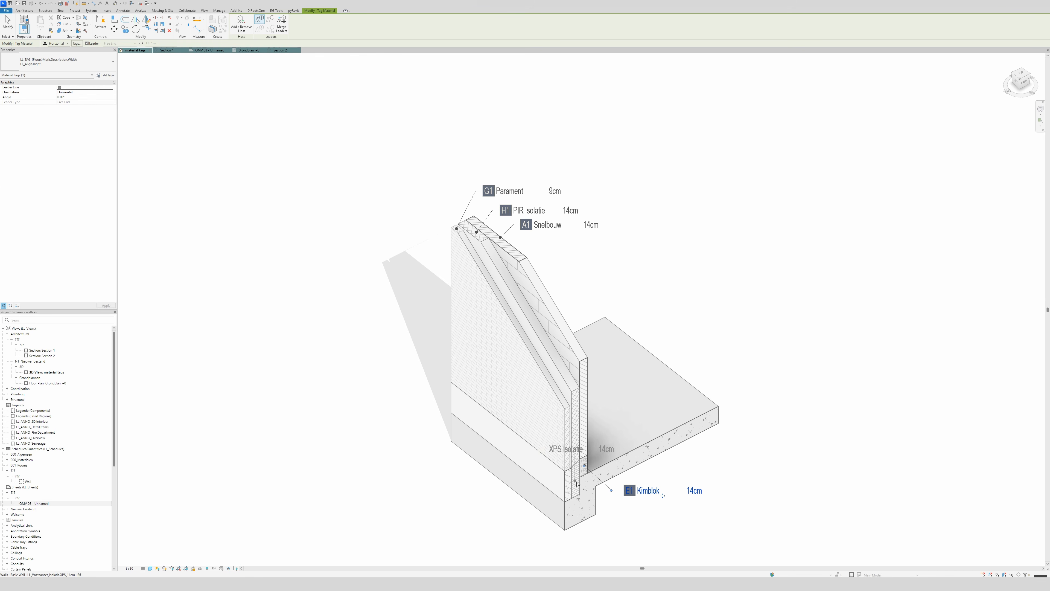
left_click(574, 481)
left_click(611, 510)
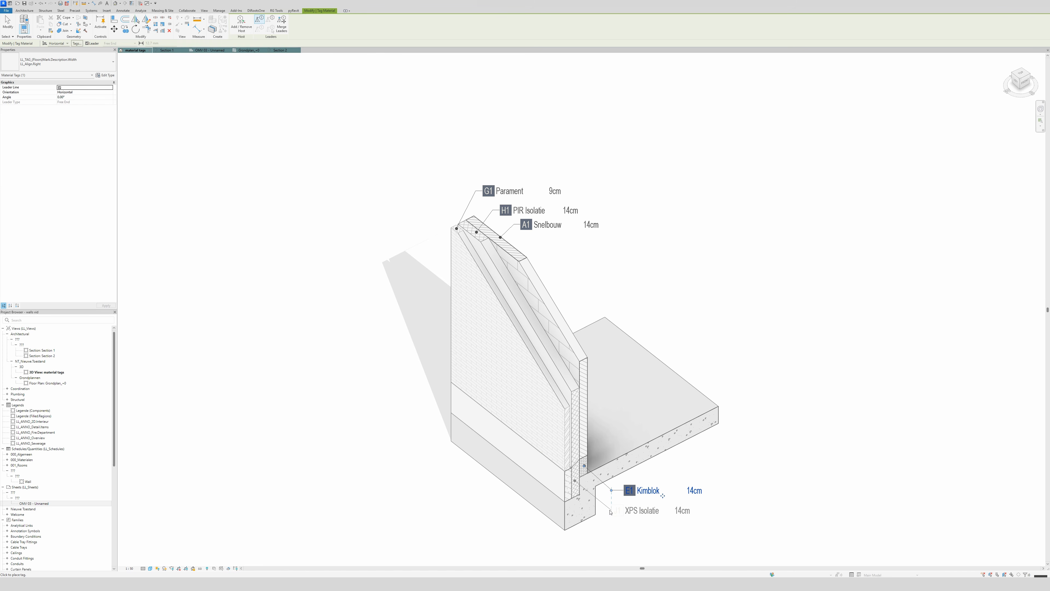
left_click(619, 510)
left_click(567, 494)
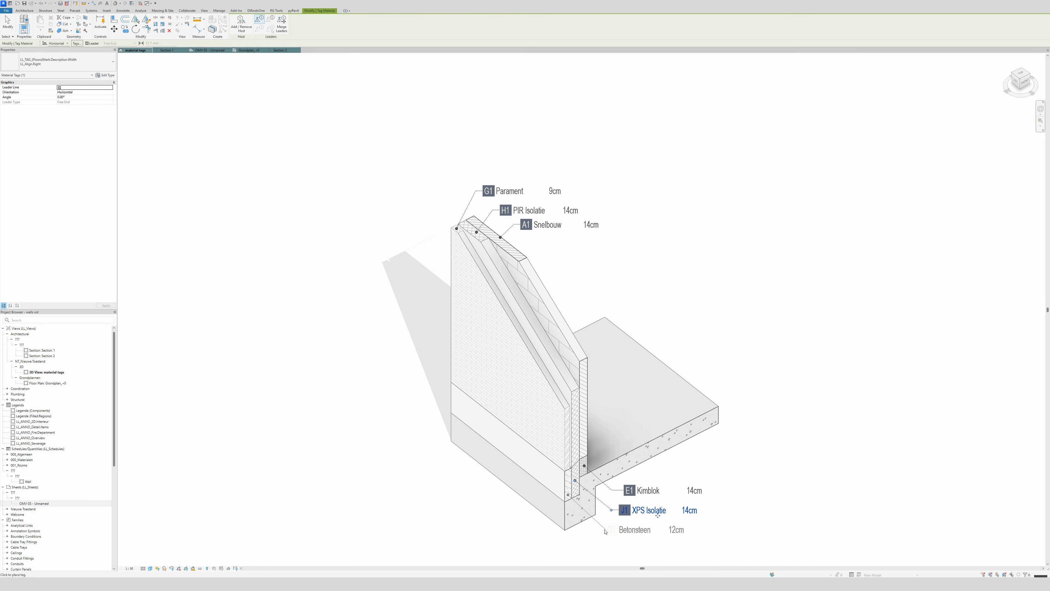
left_click(599, 530)
left_click(610, 535)
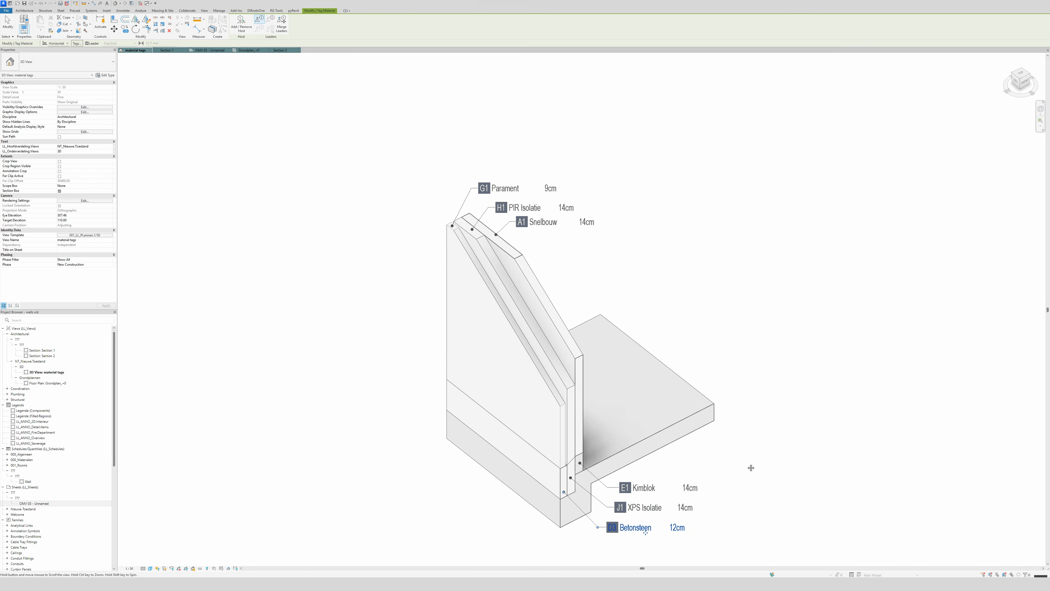
middle_click_drag(752, 470, 711, 447)
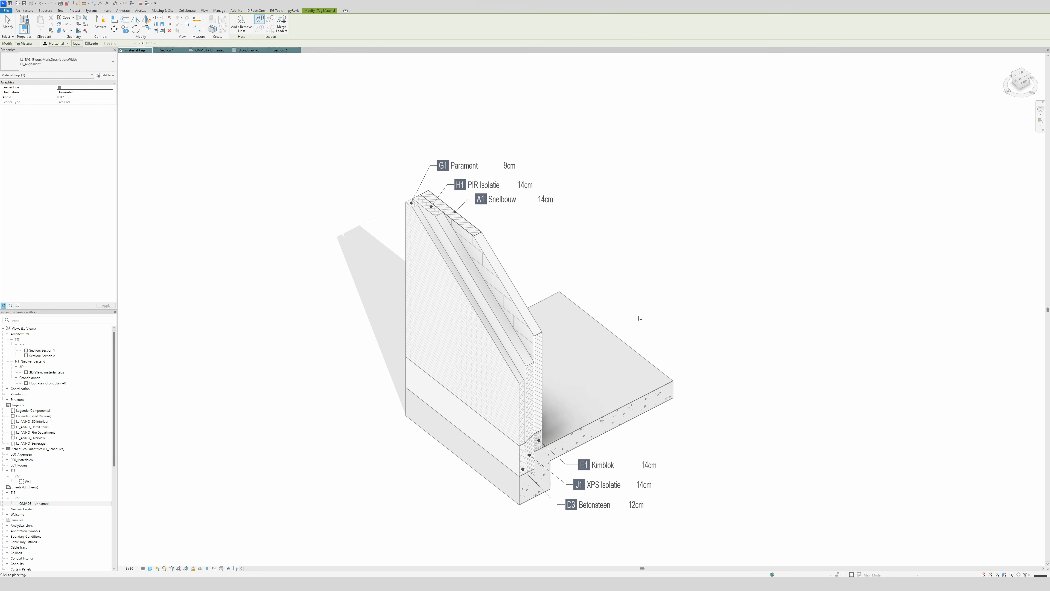
scroll(639, 318, "down", 1)
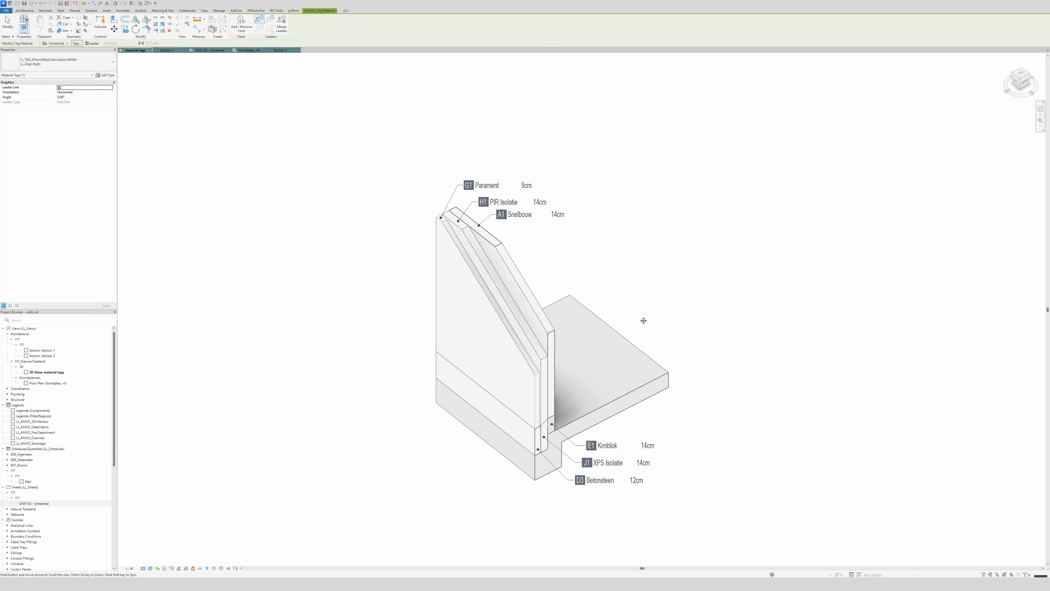
middle_click_drag(644, 319, 666, 311)
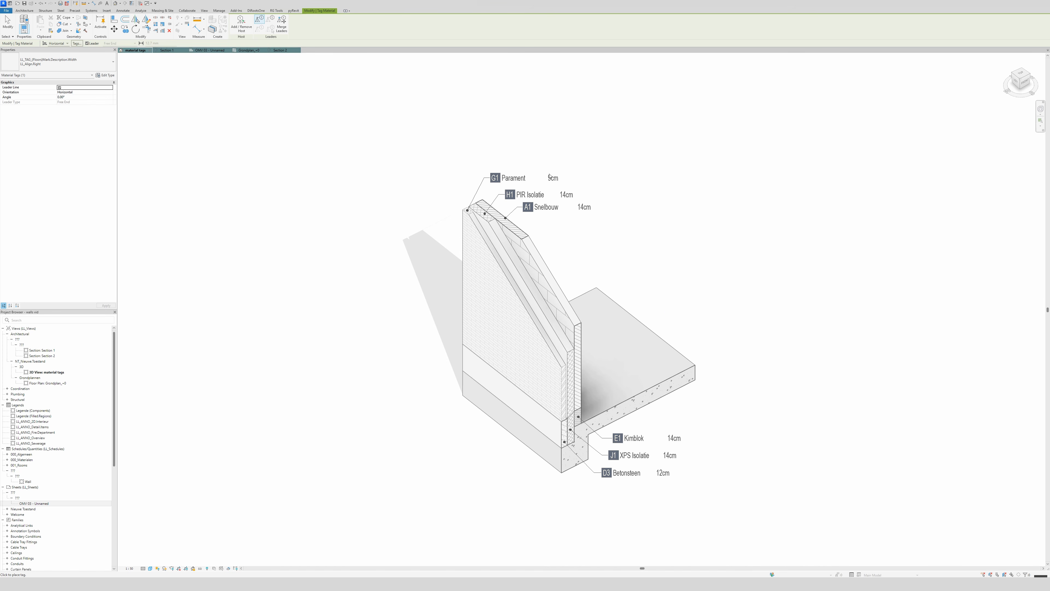
Change all material tags visible in the view to the LL_Mark type of LL_TAG_Material.Mark.
key("Escape")
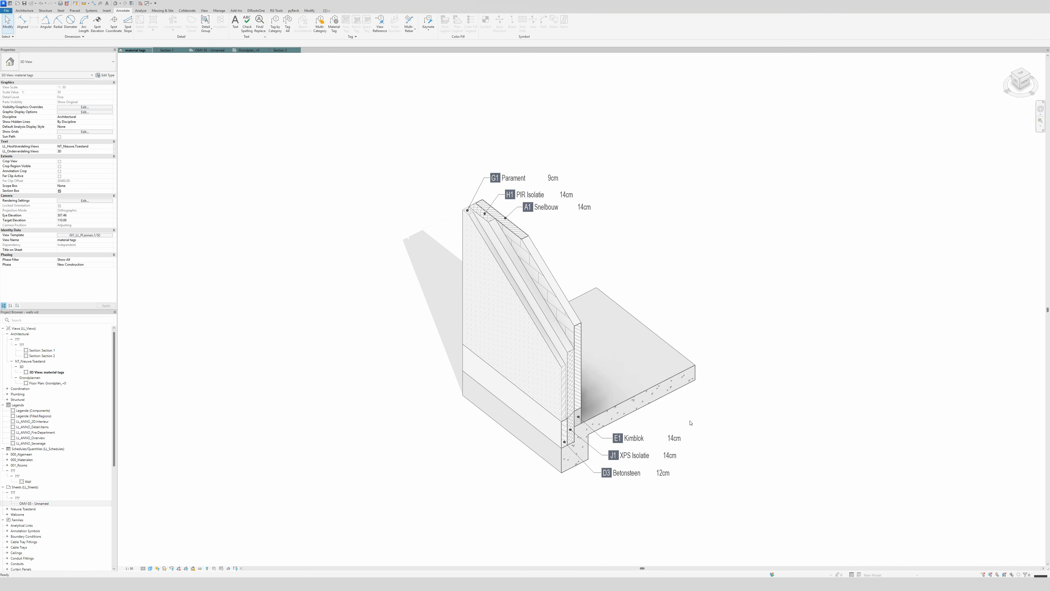
left_click(546, 208)
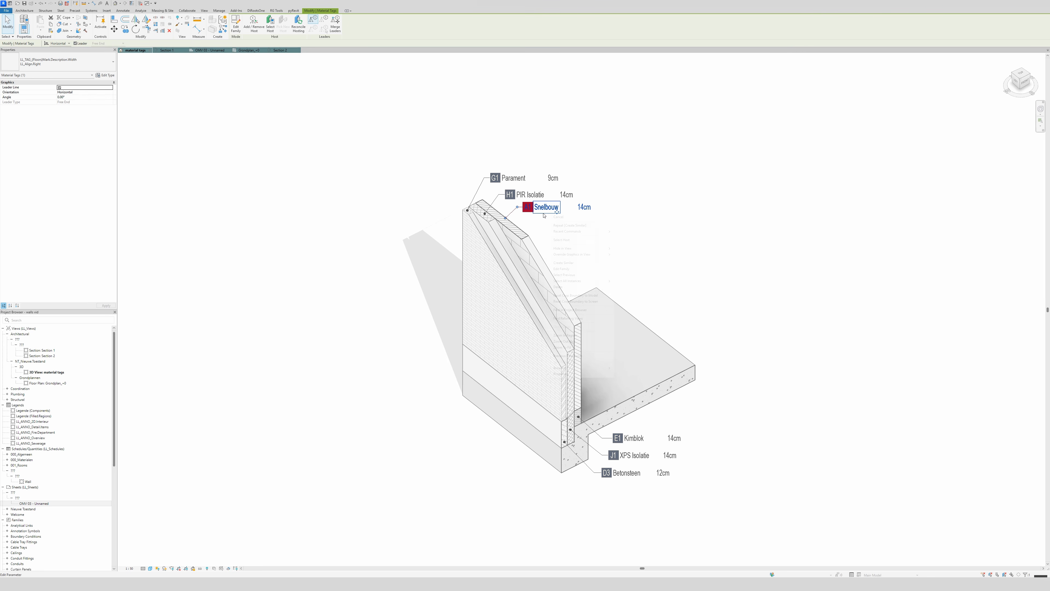
right_click(551, 214)
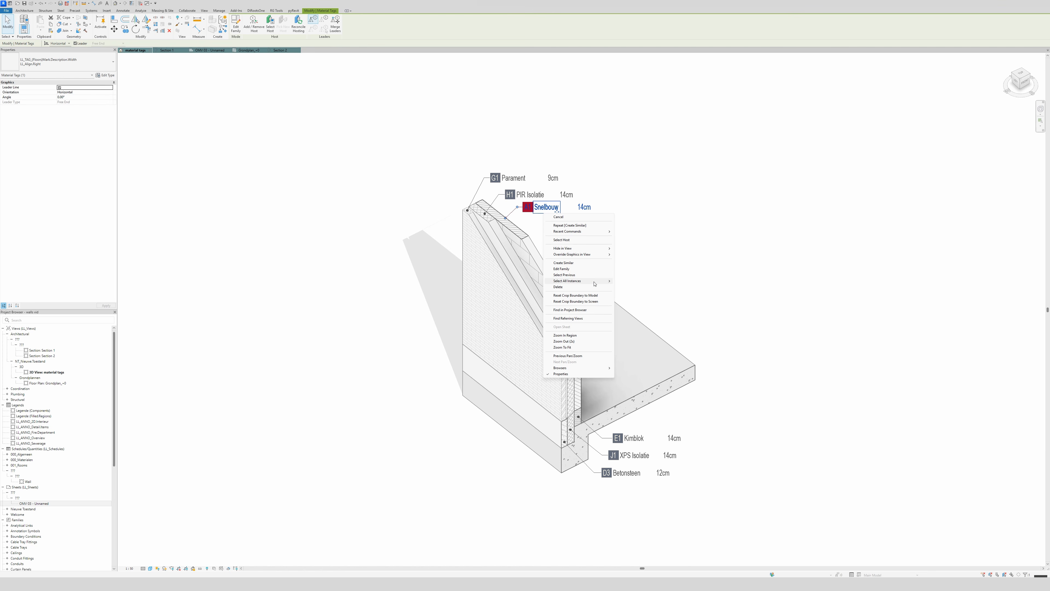
left_click(629, 282)
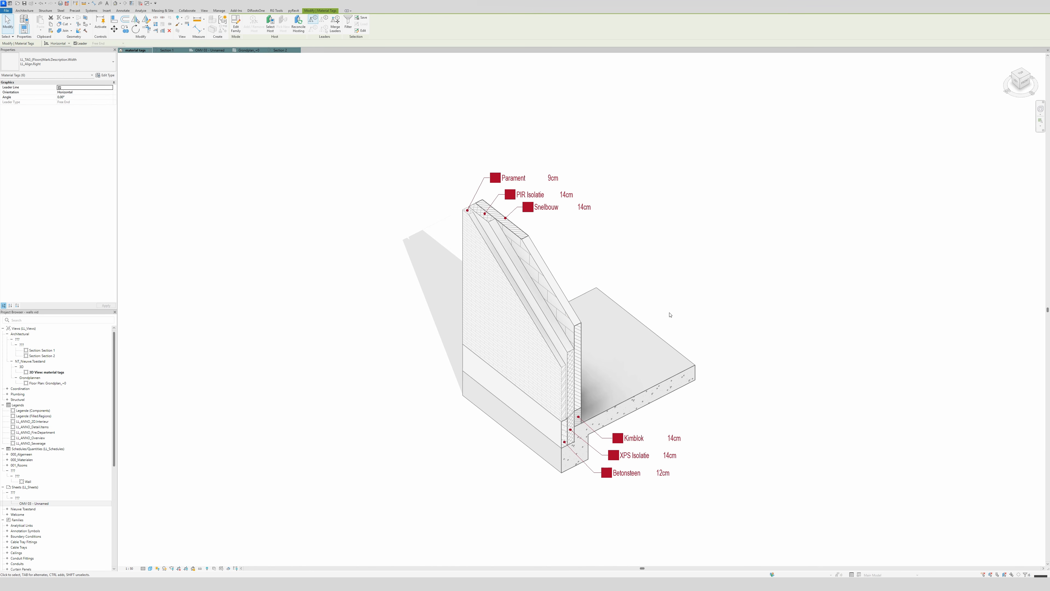
left_click(63, 69)
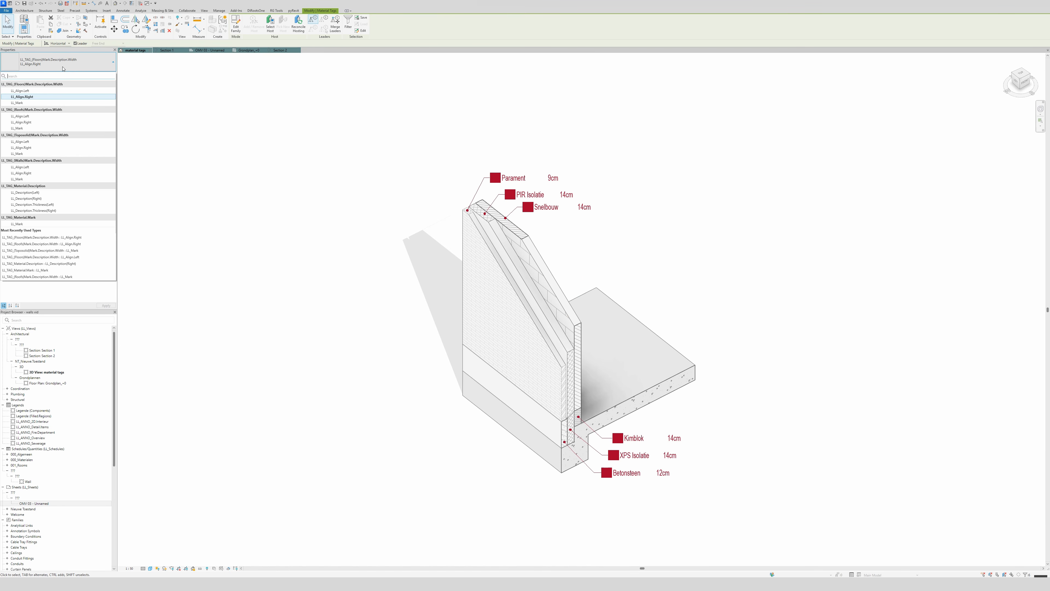
left_click(17, 224)
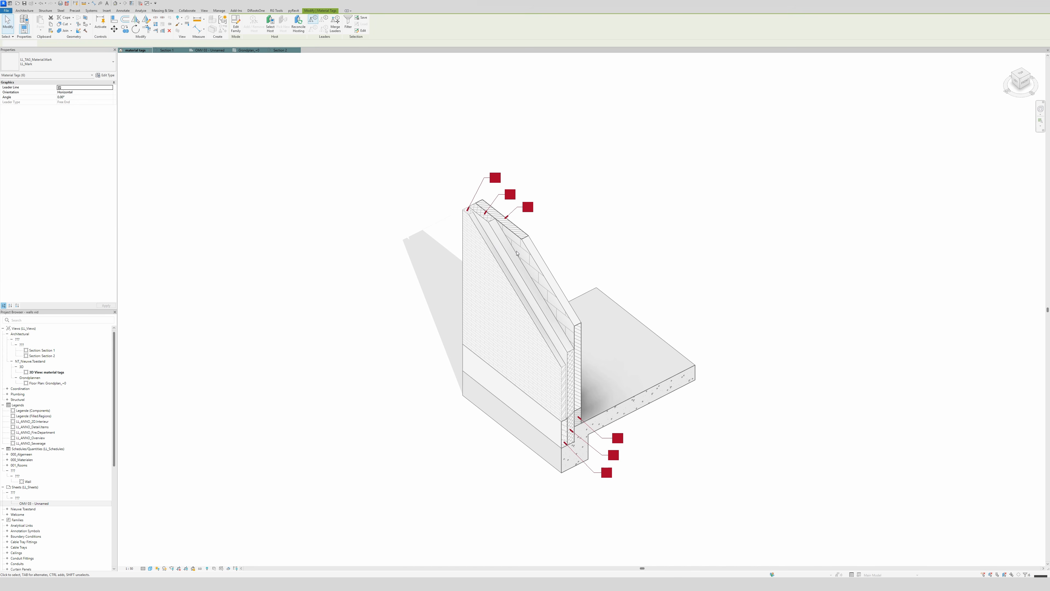
left_click(766, 226)
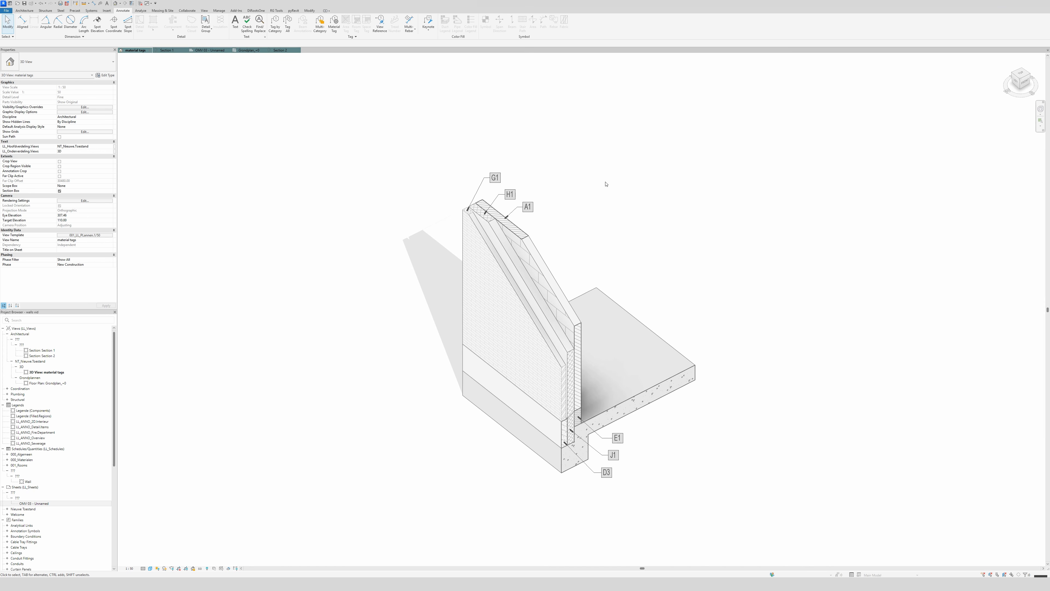
Change all visible material tags to the LL_Align.Left type of LL_TAG_(Floors)Mark.Description.Width.
right_click(499, 178)
mouse_move(550, 244)
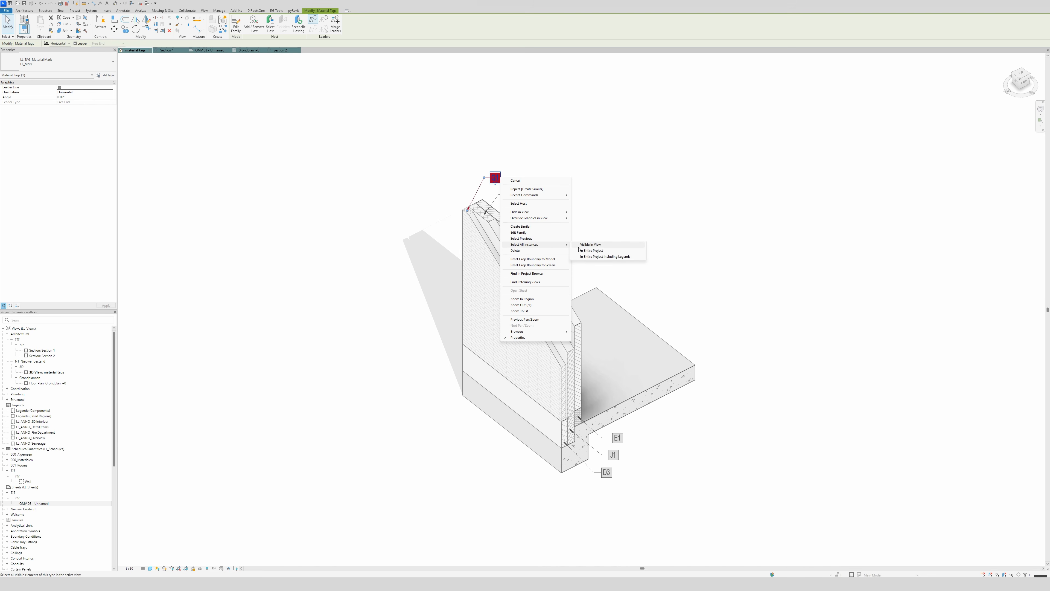
left_click(591, 245)
left_click(62, 62)
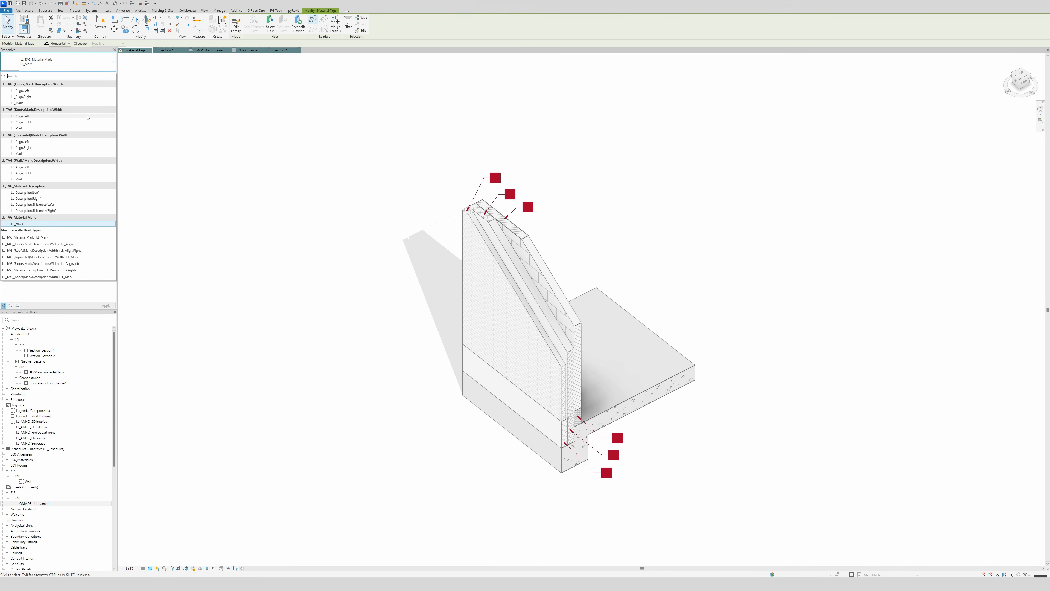
left_click(60, 91)
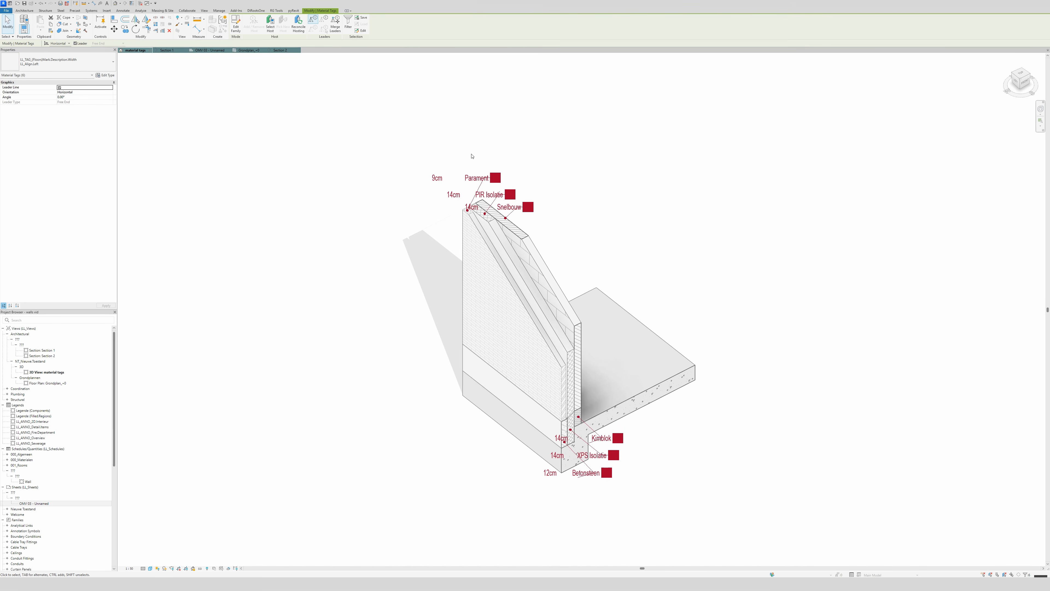
Switch the selected material tags back to the LL_Align.Right type and deselect them.
left_click(59, 71)
left_click(21, 96)
left_click(698, 233)
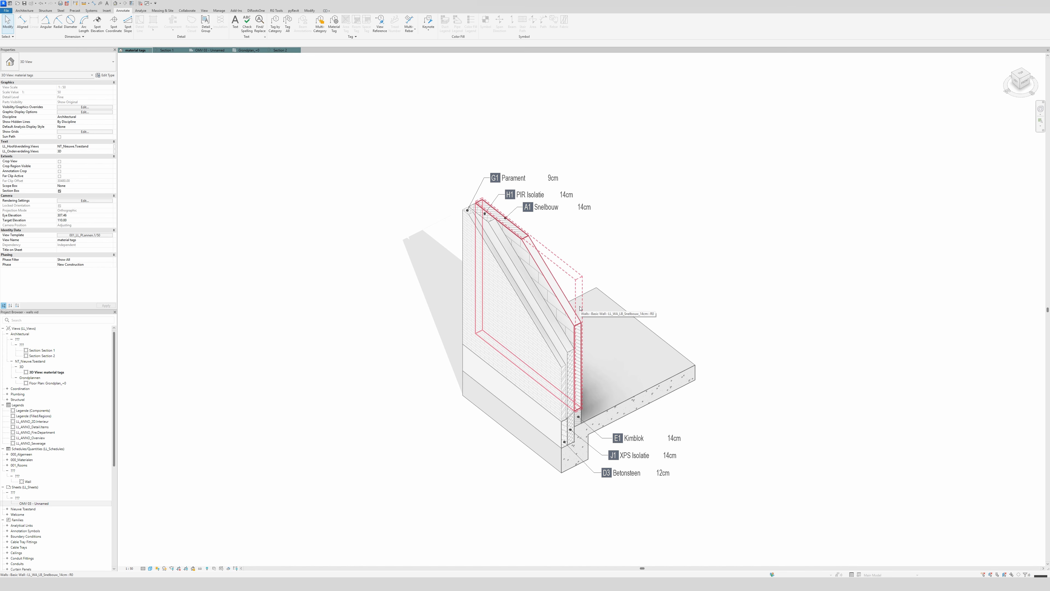
Inspect the identity data of the Snelbouw wall's layer material through its type structure, and close the dialogs.
left_click(511, 230)
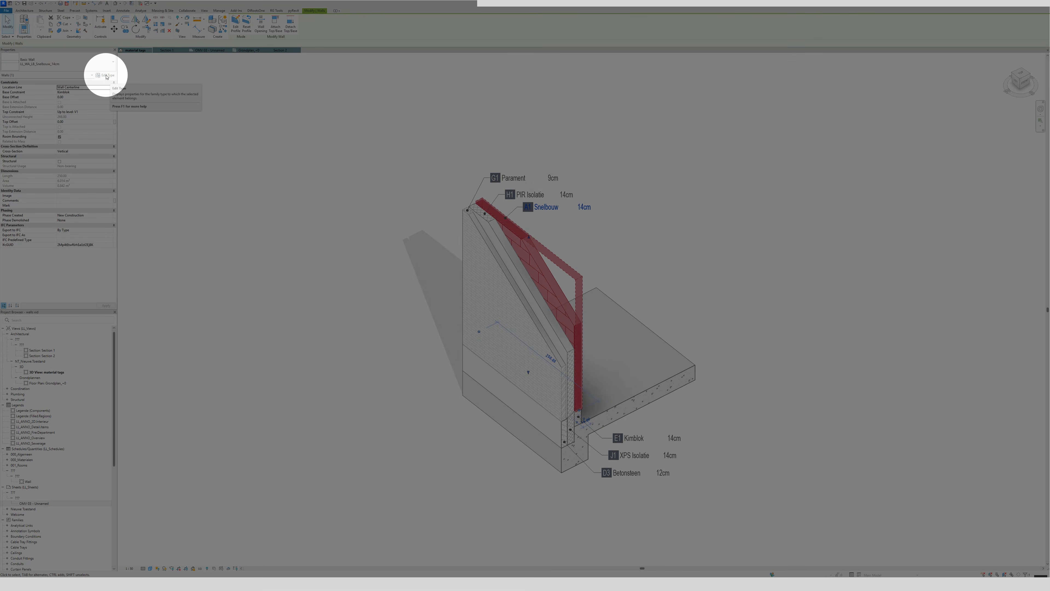
left_click(106, 76)
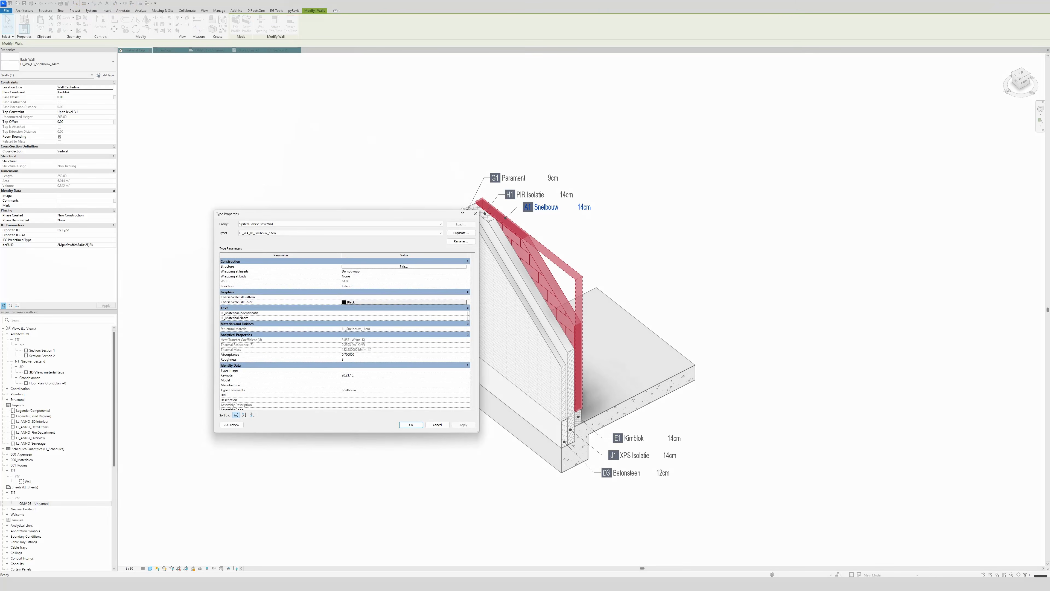
left_click(366, 266)
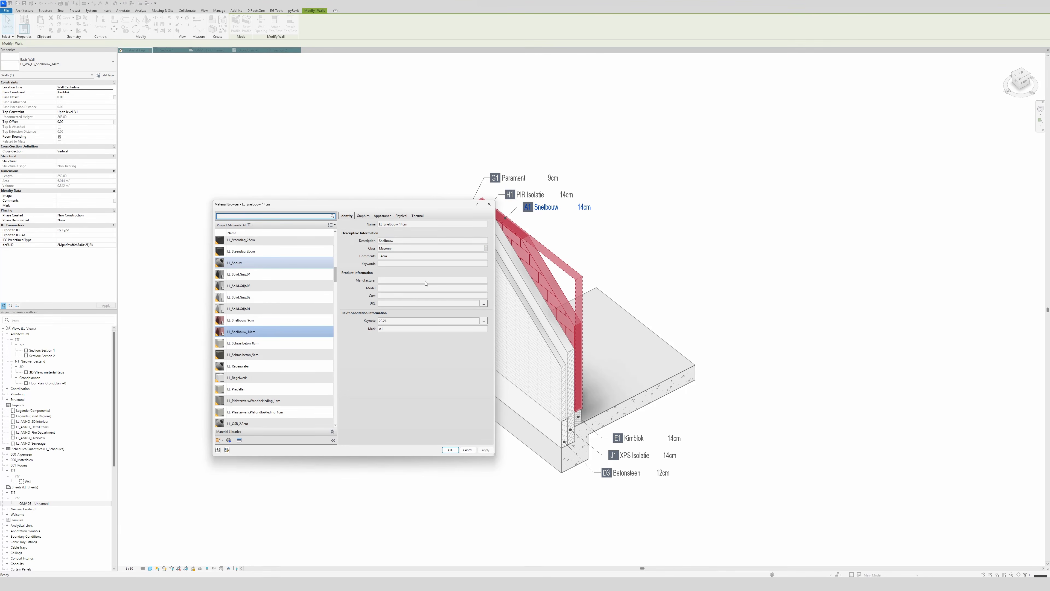
left_click(450, 450)
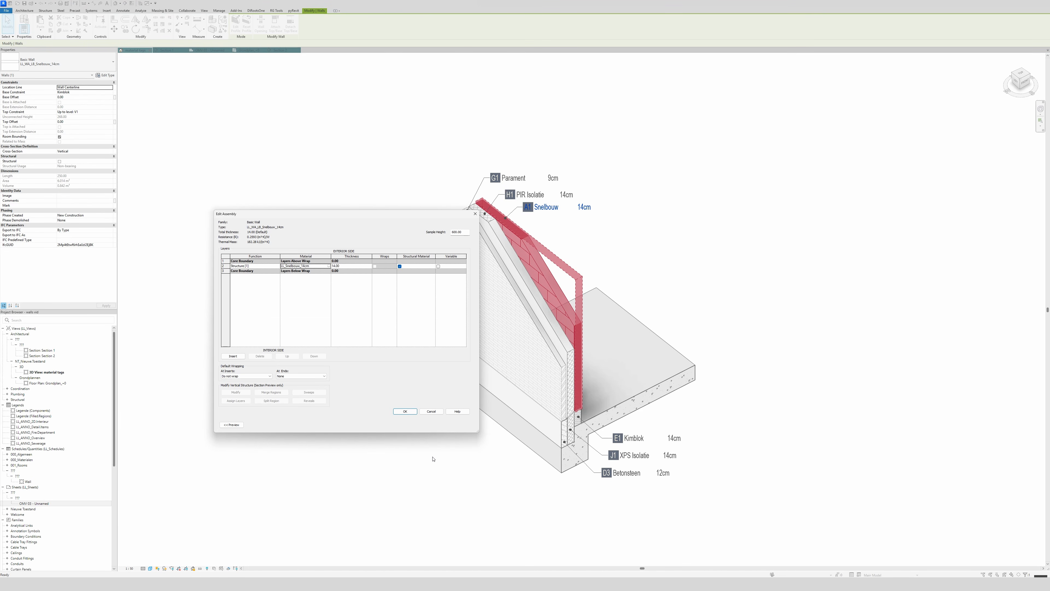
left_click(405, 412)
left_click(408, 428)
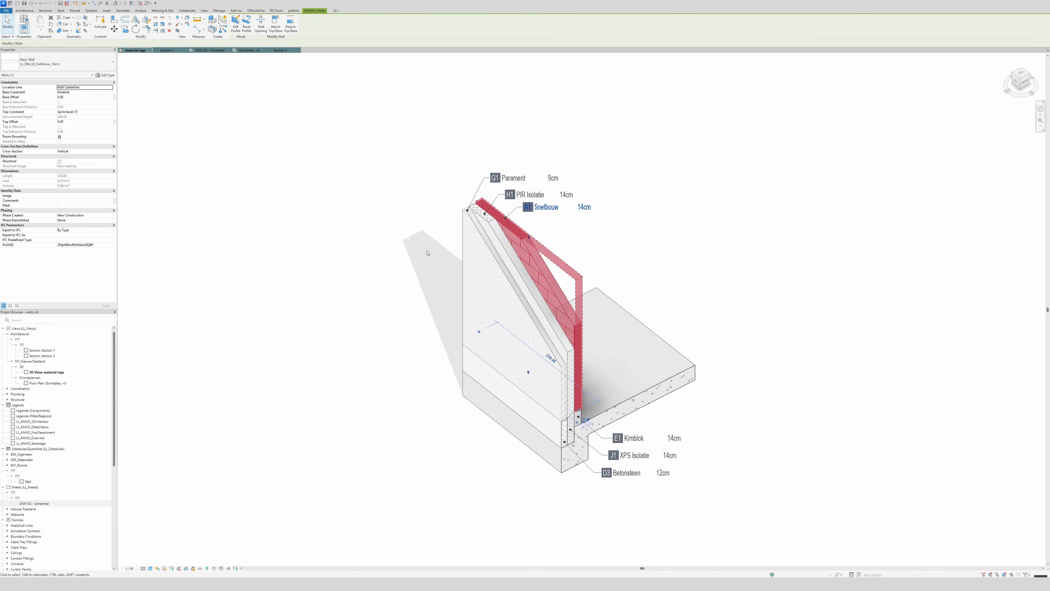
Create a new material takeoff for the Walls category, filtering the category list with "wall".
left_click(204, 11)
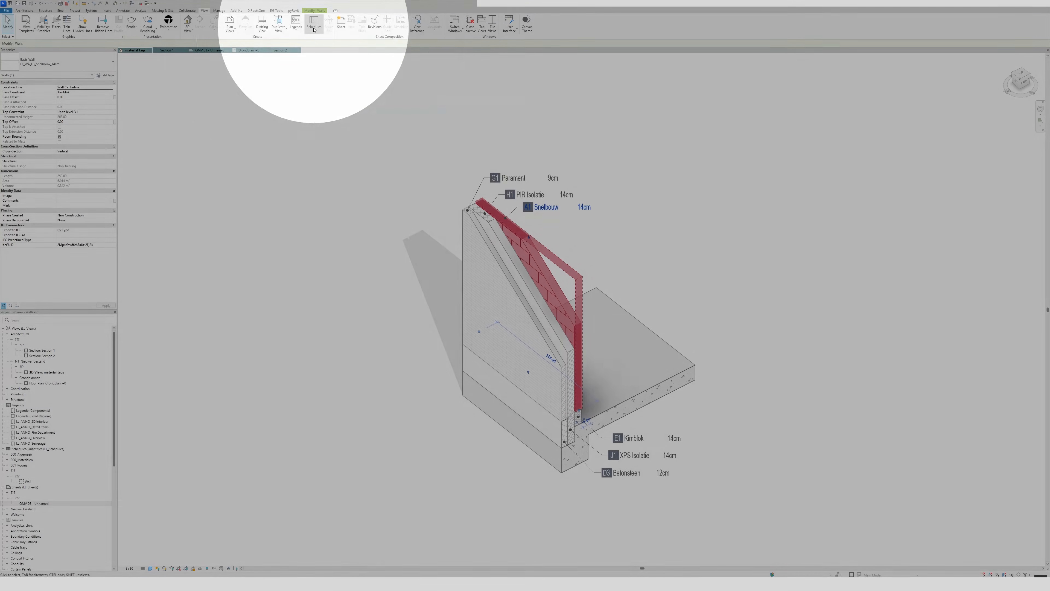
left_click(314, 25)
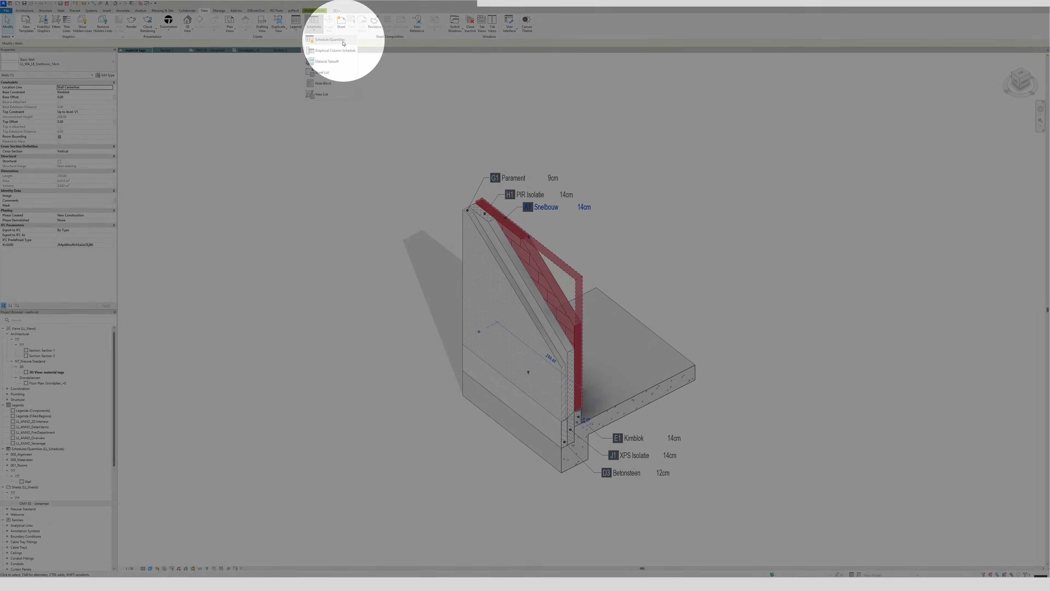
left_click(329, 62)
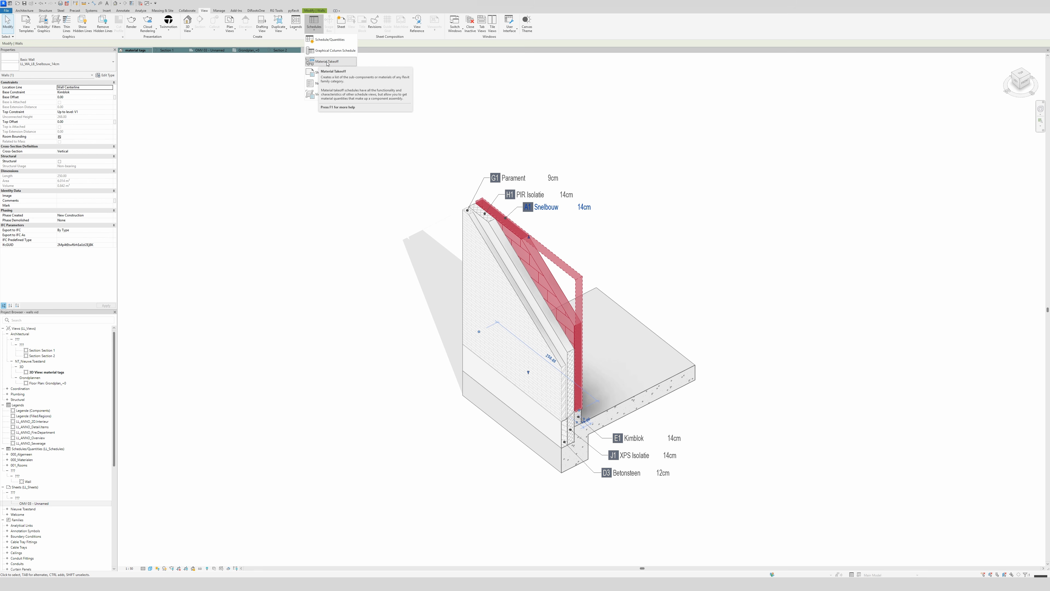
left_click(327, 61)
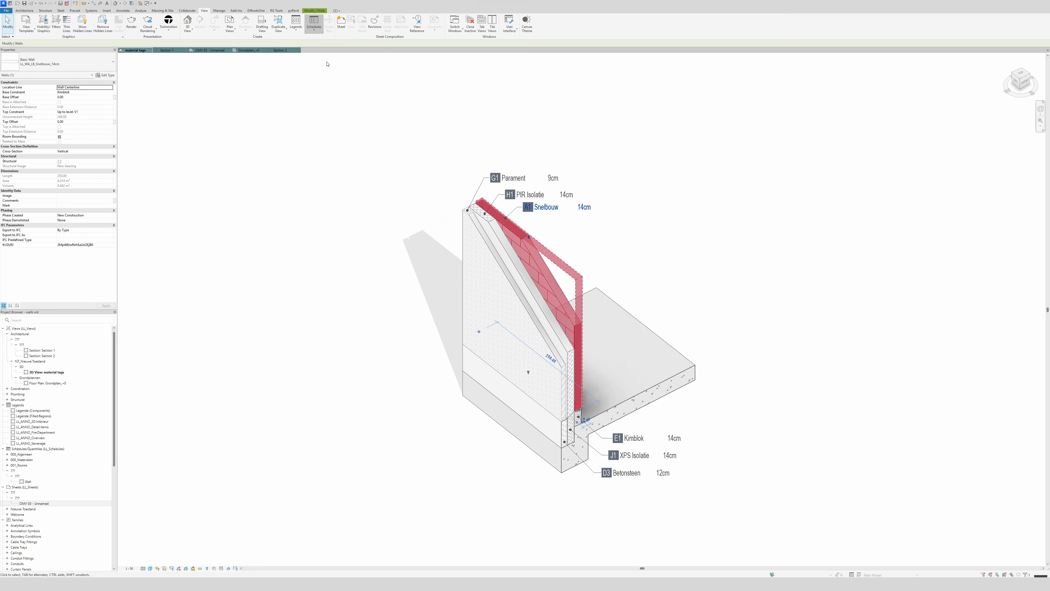
left_click_drag(317, 91, 301, 221)
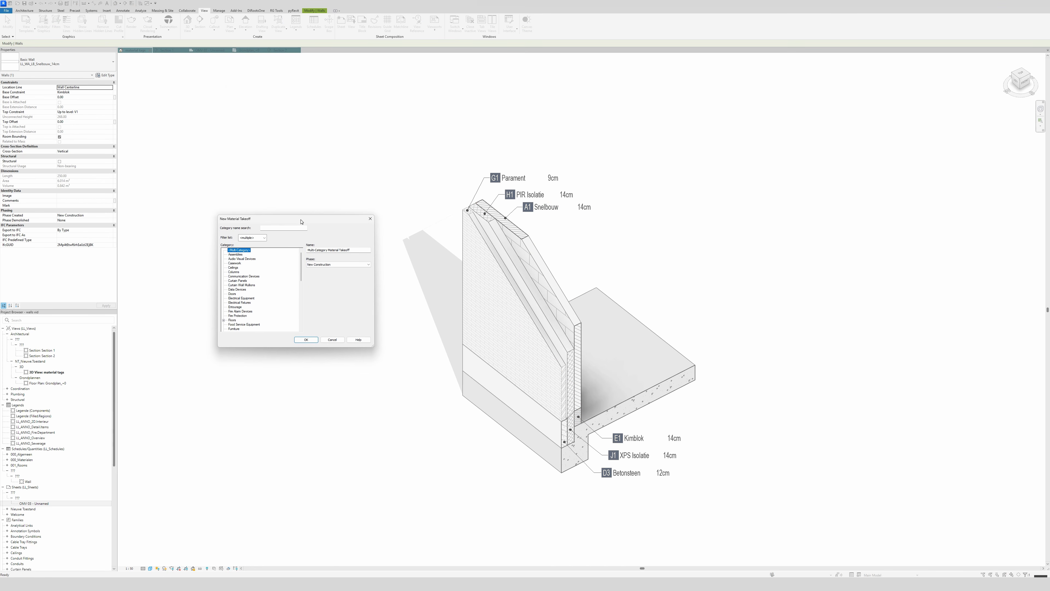
left_click(268, 226)
type("wa")
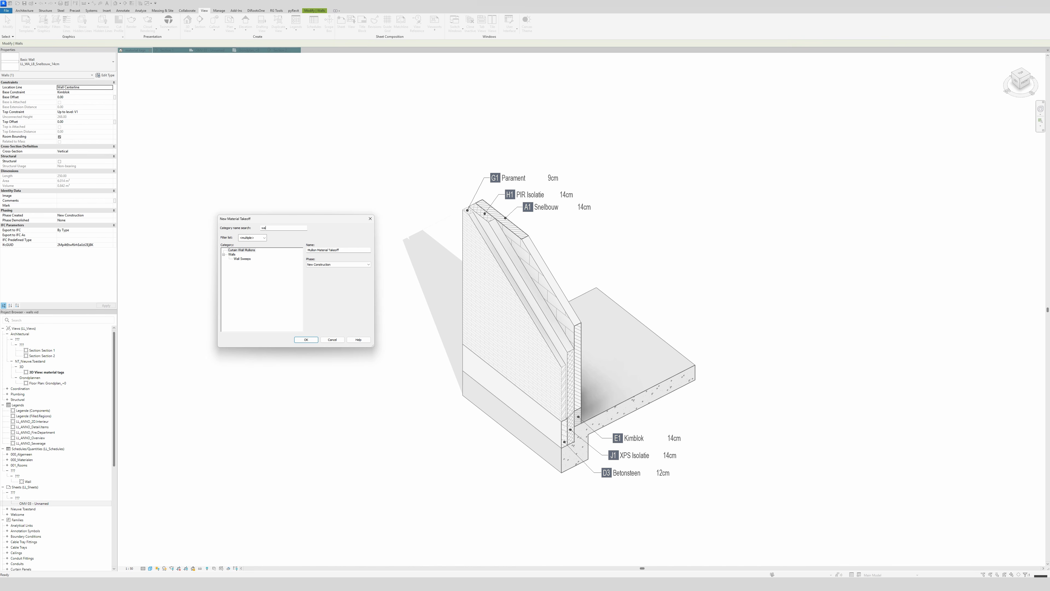
type("ll")
left_click(232, 254)
left_click(308, 342)
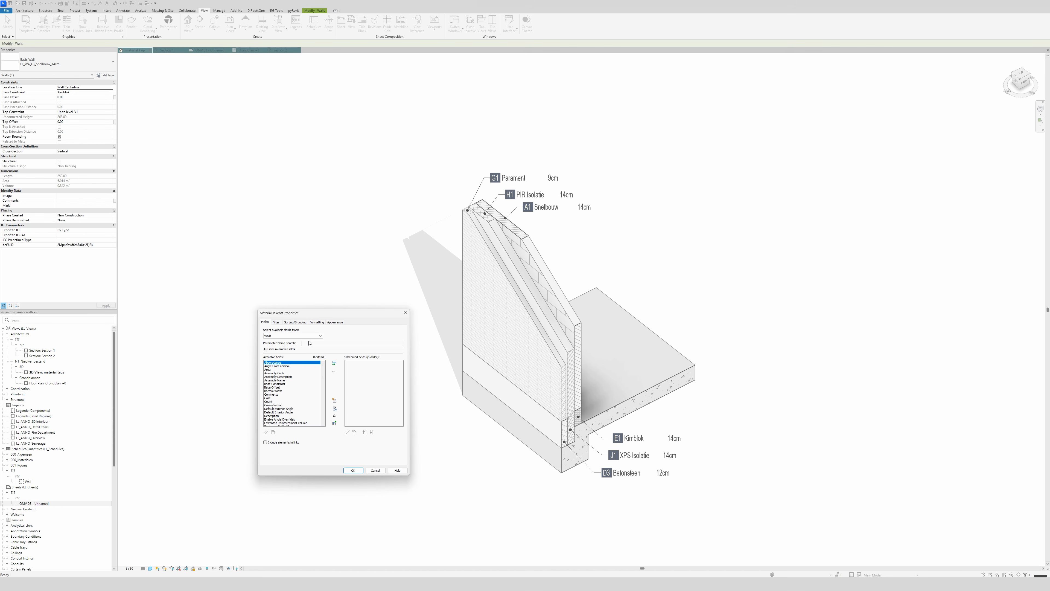
Add the Material: Mark and Material: Description fields to the wall material takeoff.
scroll(291, 400, "down", 7)
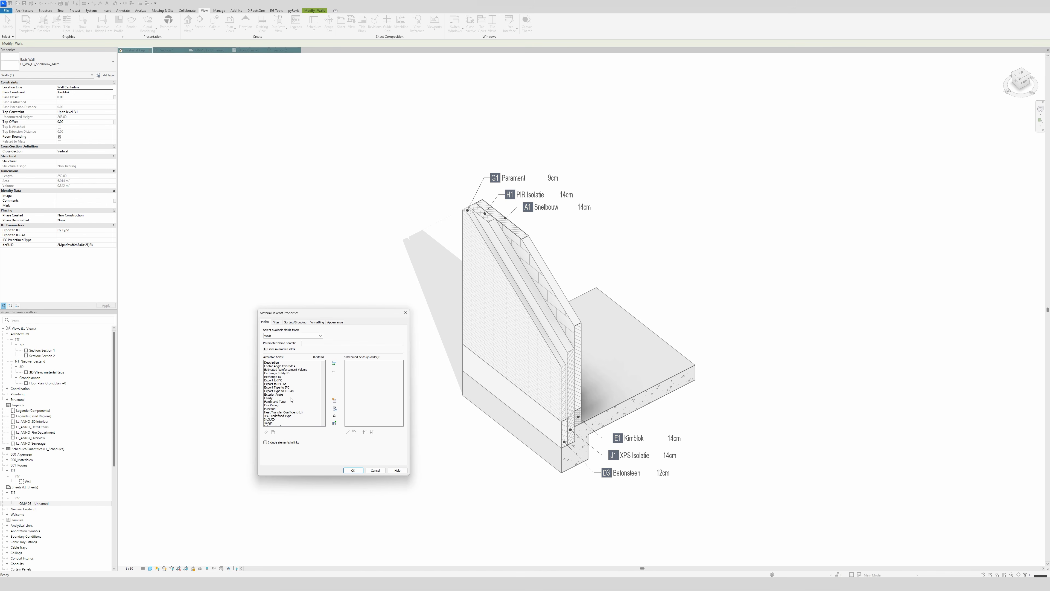
scroll(290, 399, "down", 5)
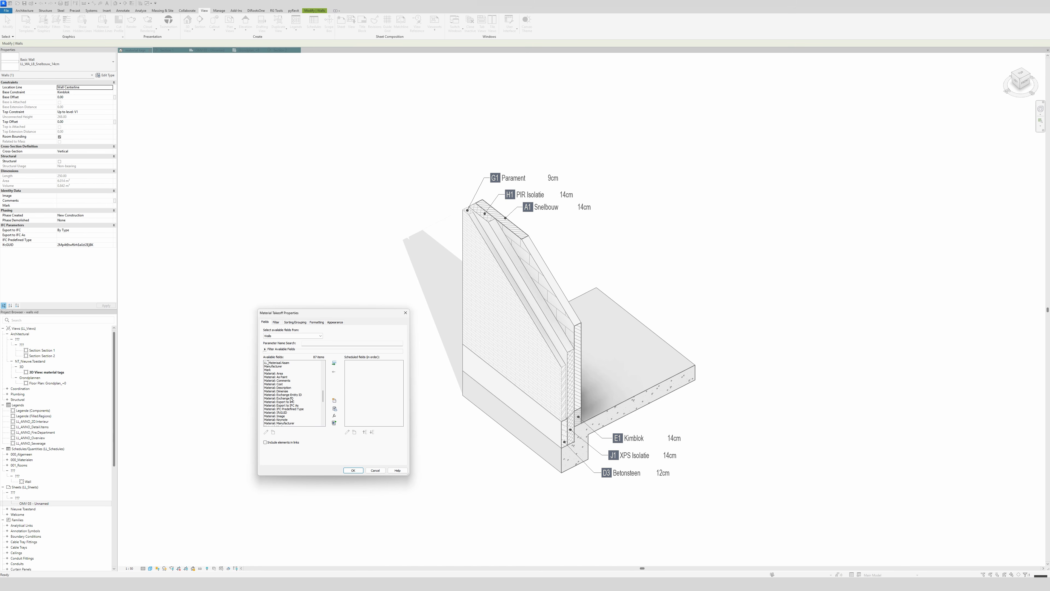
double_click(288, 409)
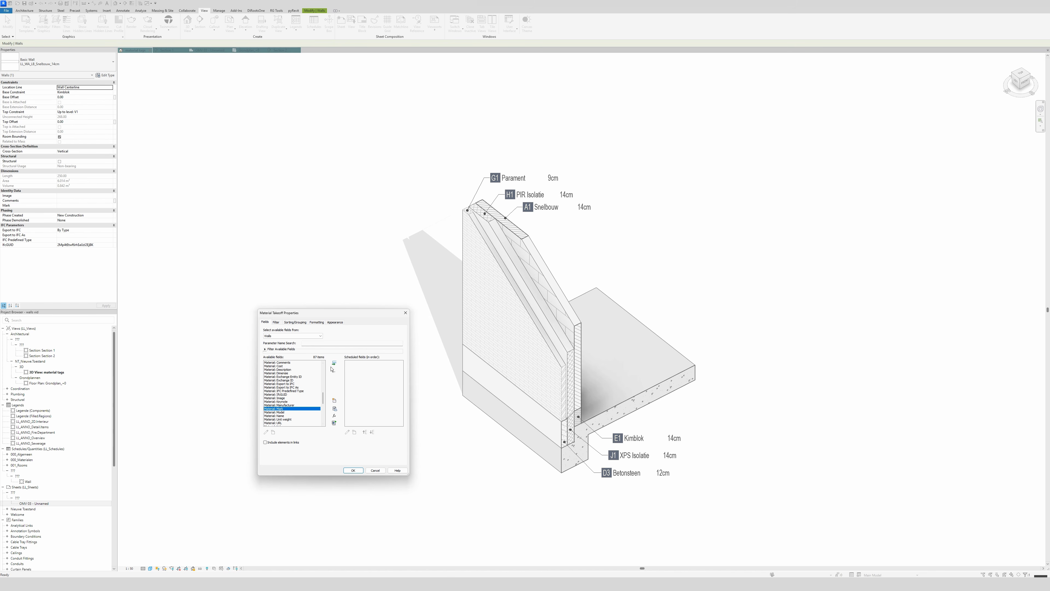
scroll(295, 404, "up", 1)
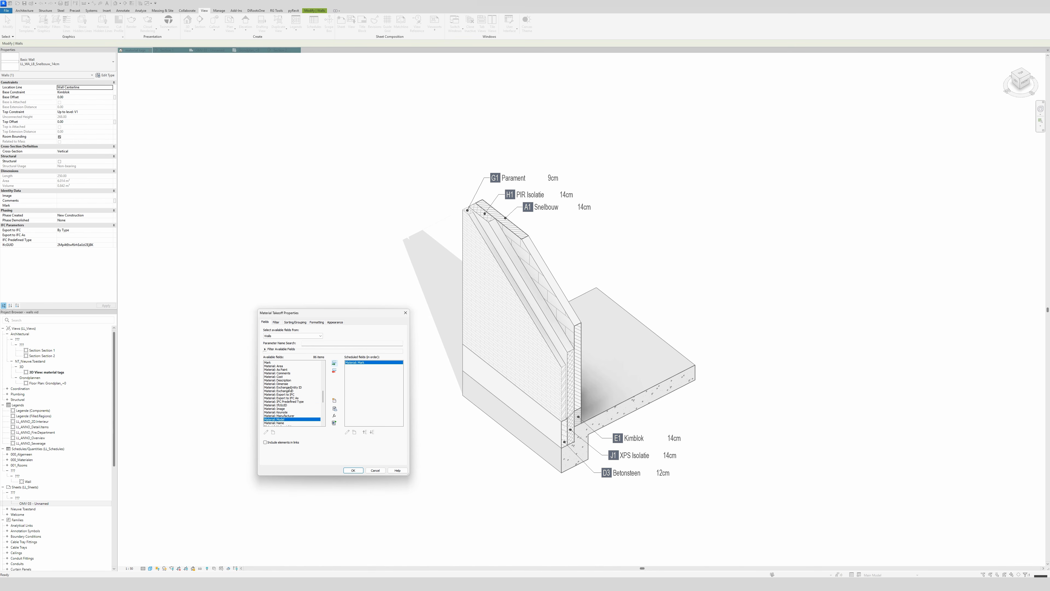
left_click(298, 379)
left_click(333, 364)
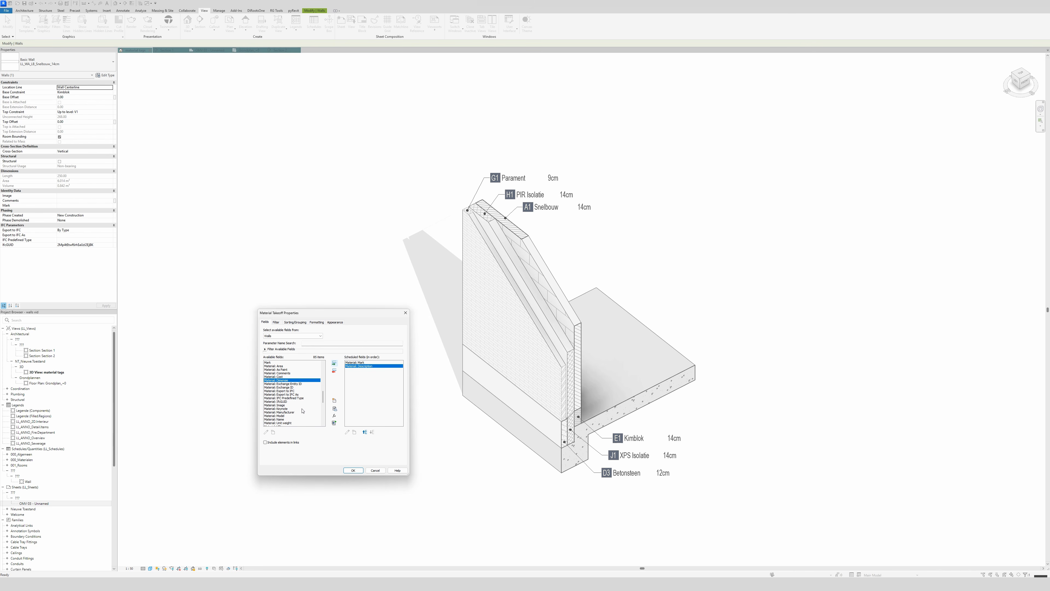
Add the Material: Comments and Width fields to the takeoff and generate the schedule.
scroll(302, 410, "down", 1)
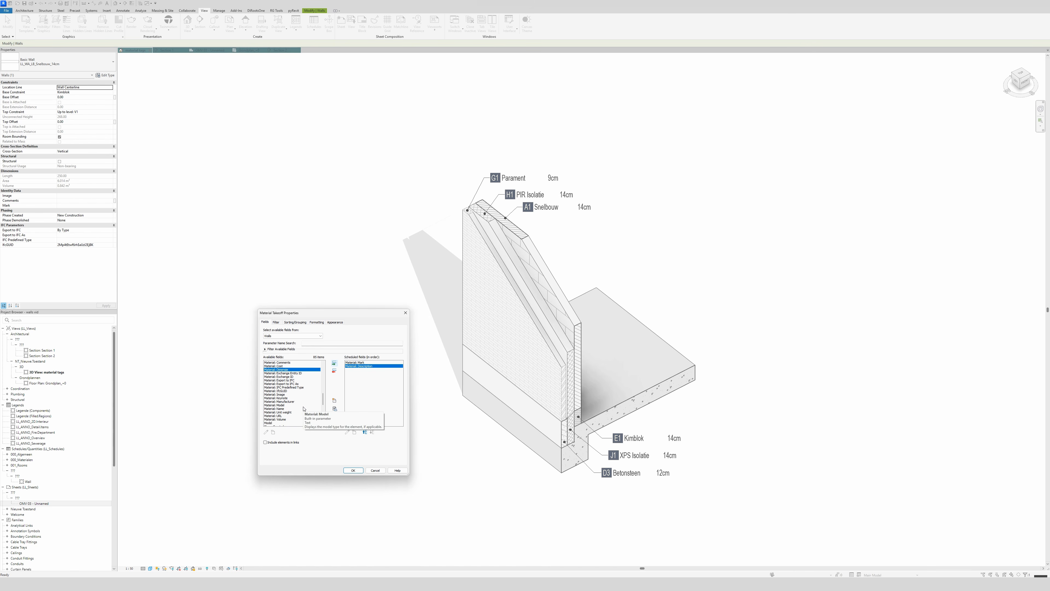
scroll(303, 409, "up", 1)
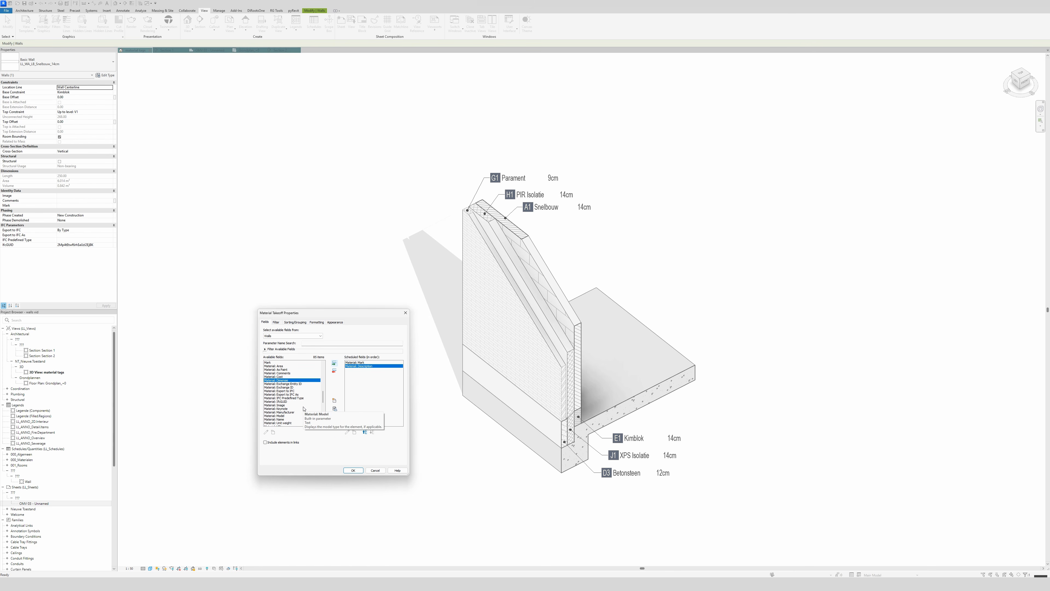
left_click(302, 372)
left_click(337, 363)
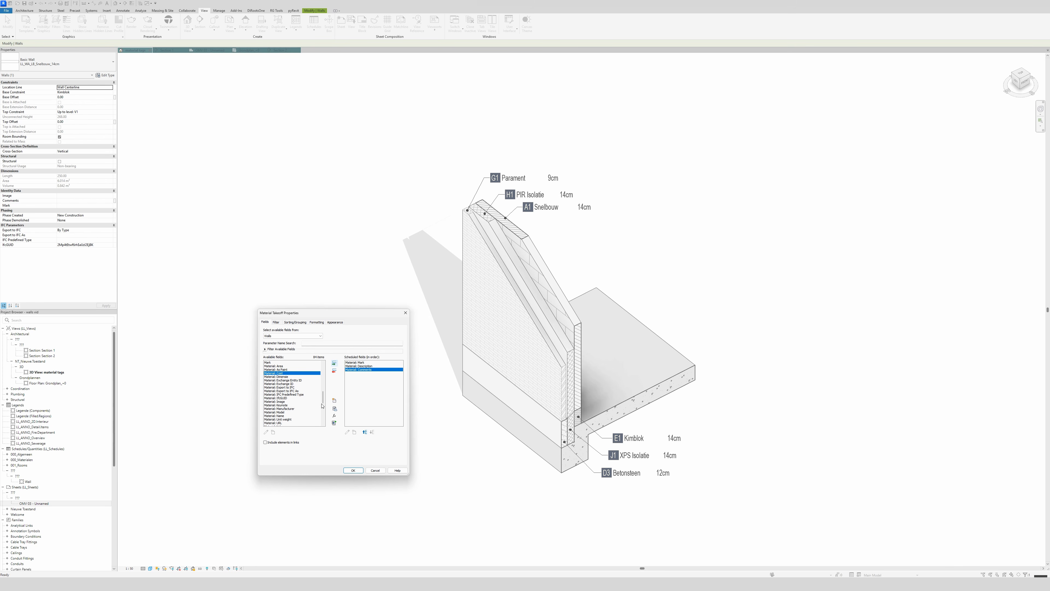
scroll(293, 401, "down", 9)
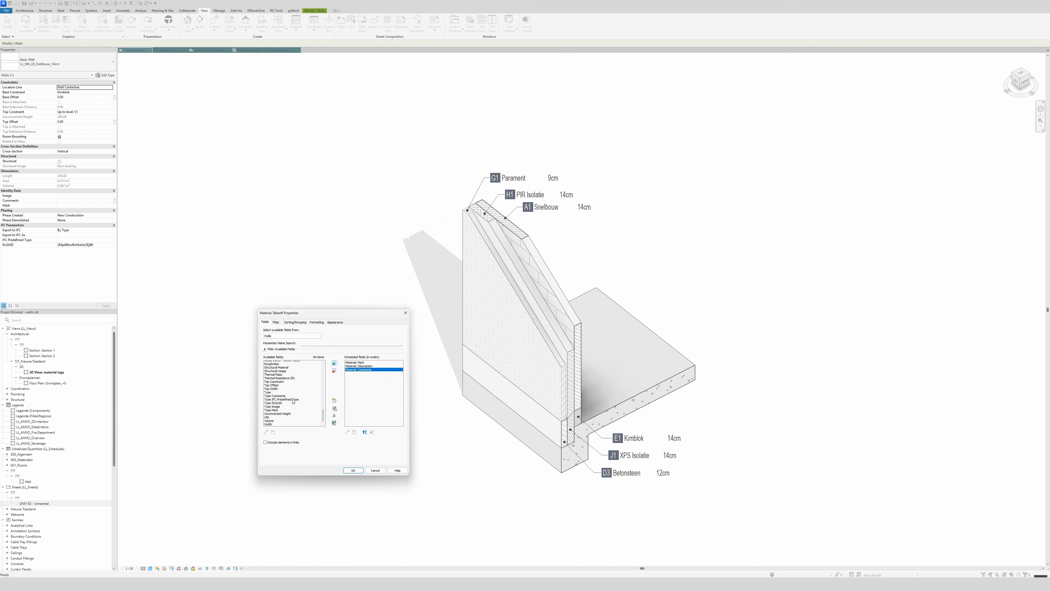
scroll(293, 401, "down", 1)
left_click(271, 419)
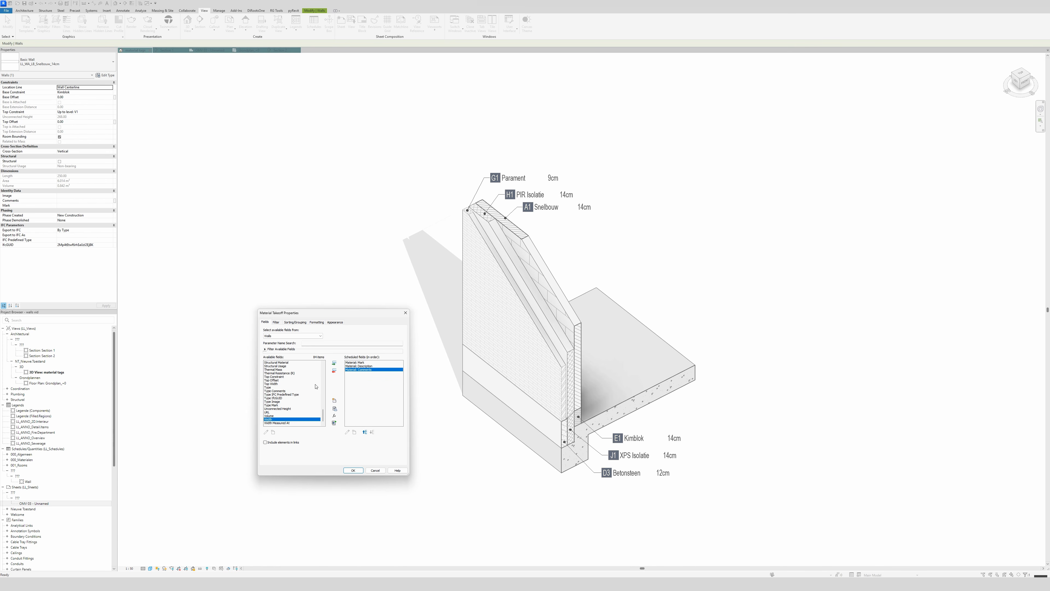
left_click(333, 366)
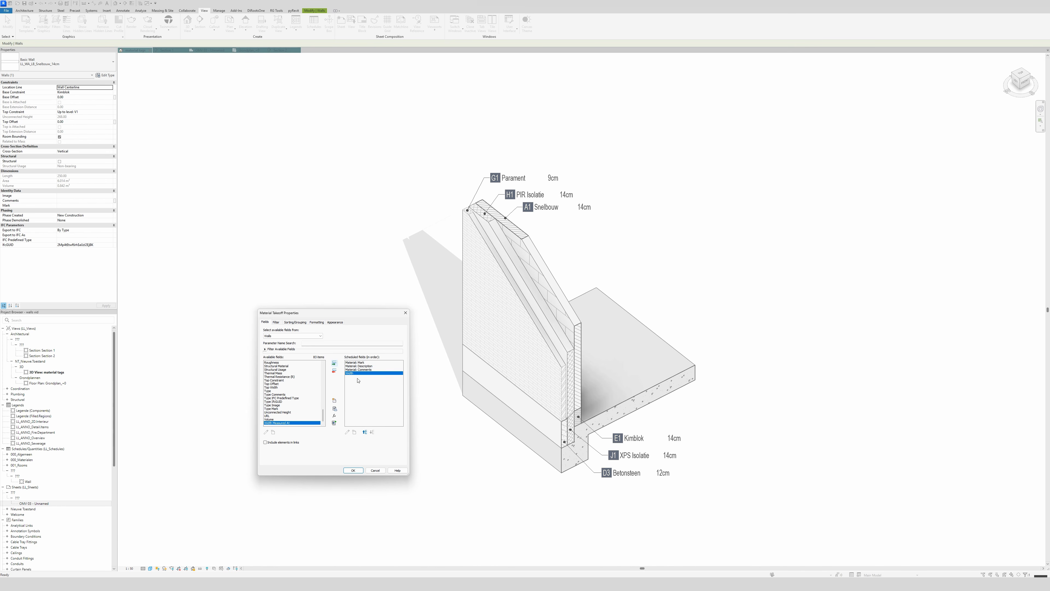
left_click(353, 471)
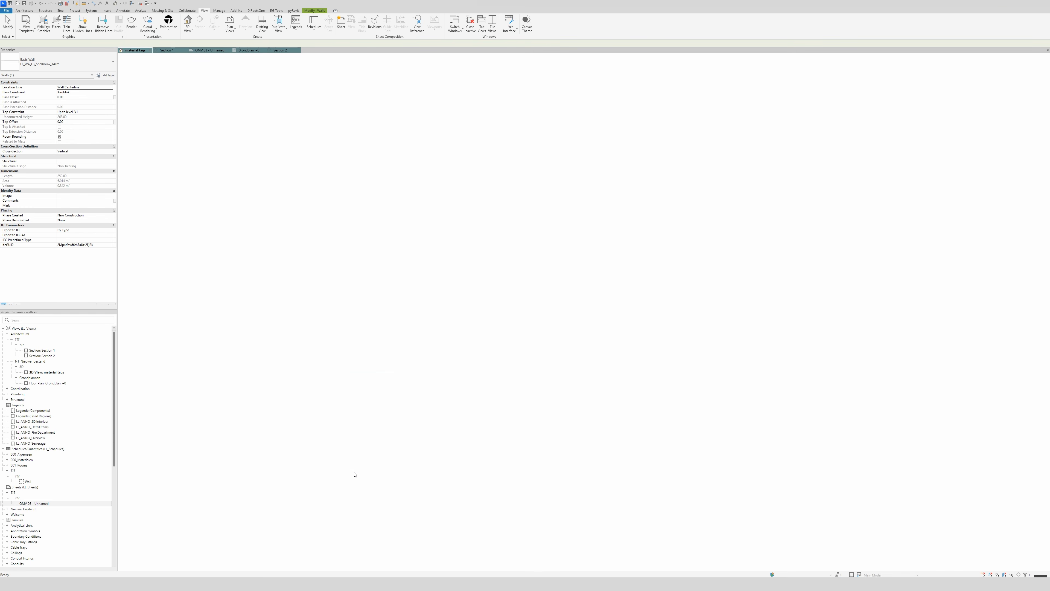
Enlarge the takeoff for reading, and open the Snelbouw wall's layer material from its type structure in the material tags 3D view.
scroll(214, 153, "up", 5, "ctrl")
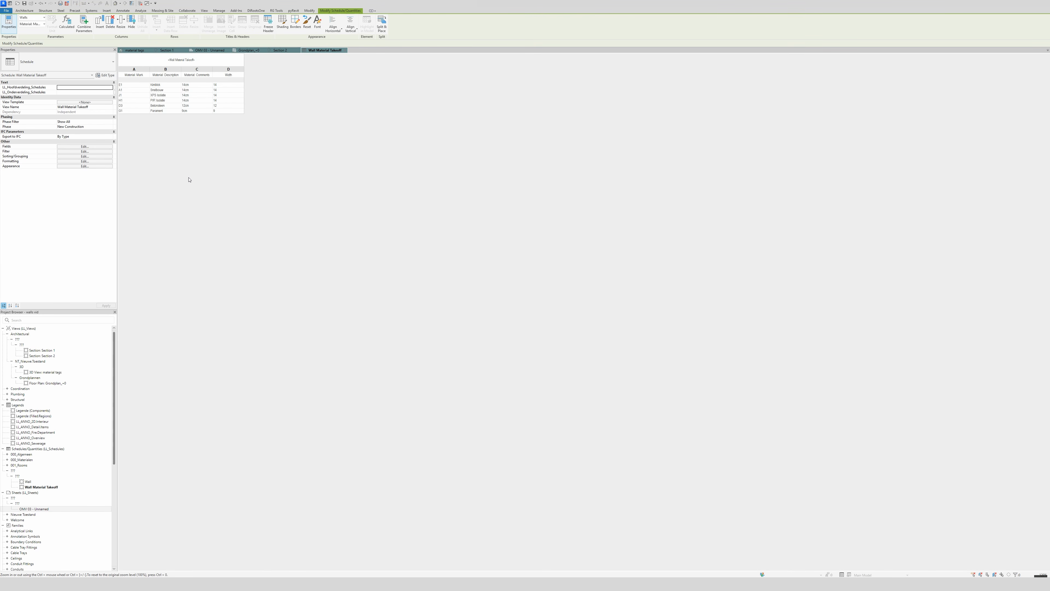
scroll(238, 301, "down", 1, "ctrl")
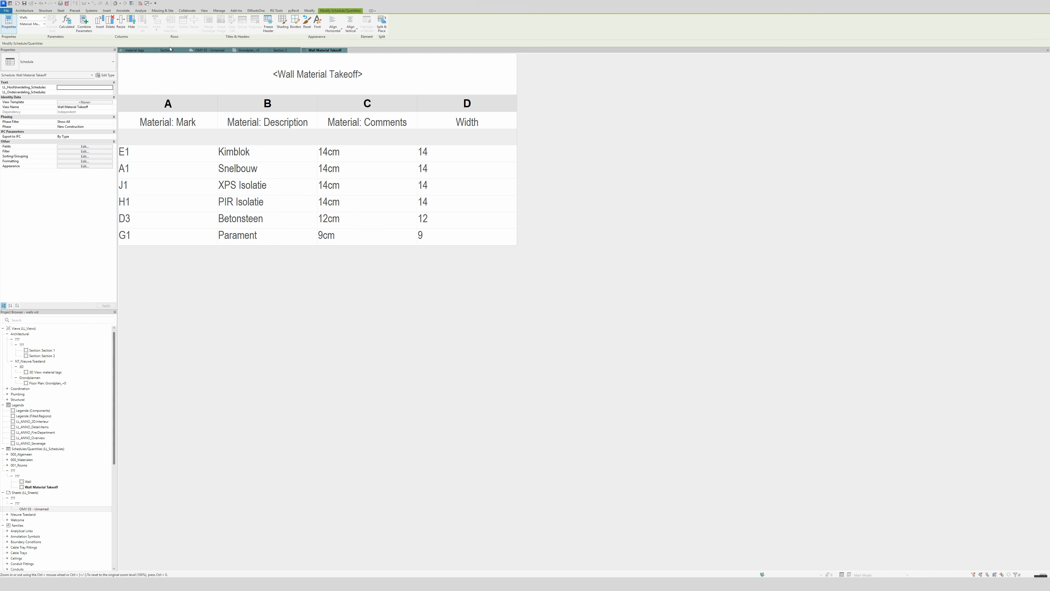
left_click(143, 52)
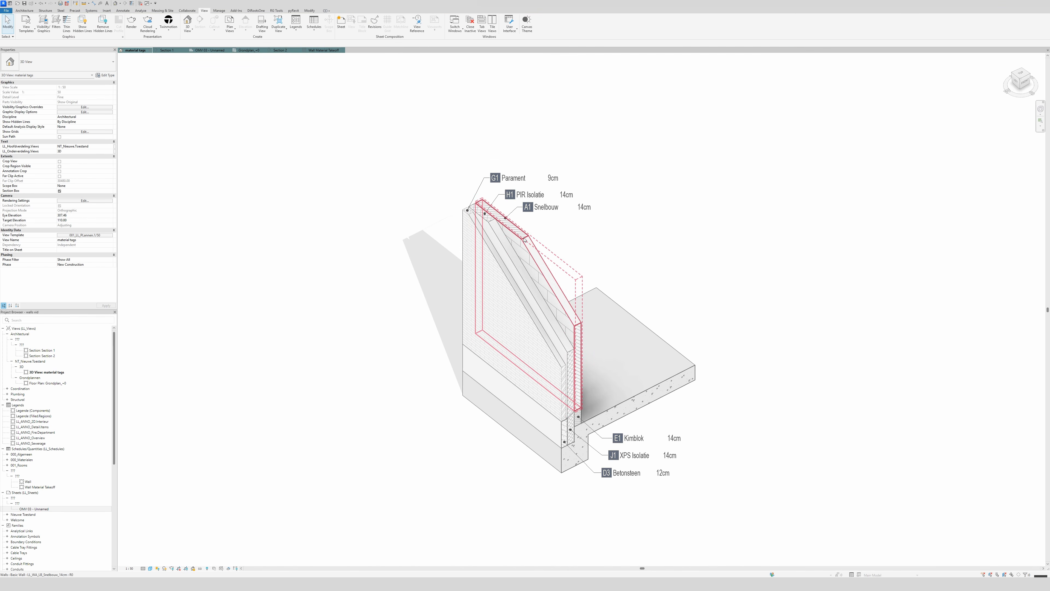
left_click(527, 257)
left_click(105, 75)
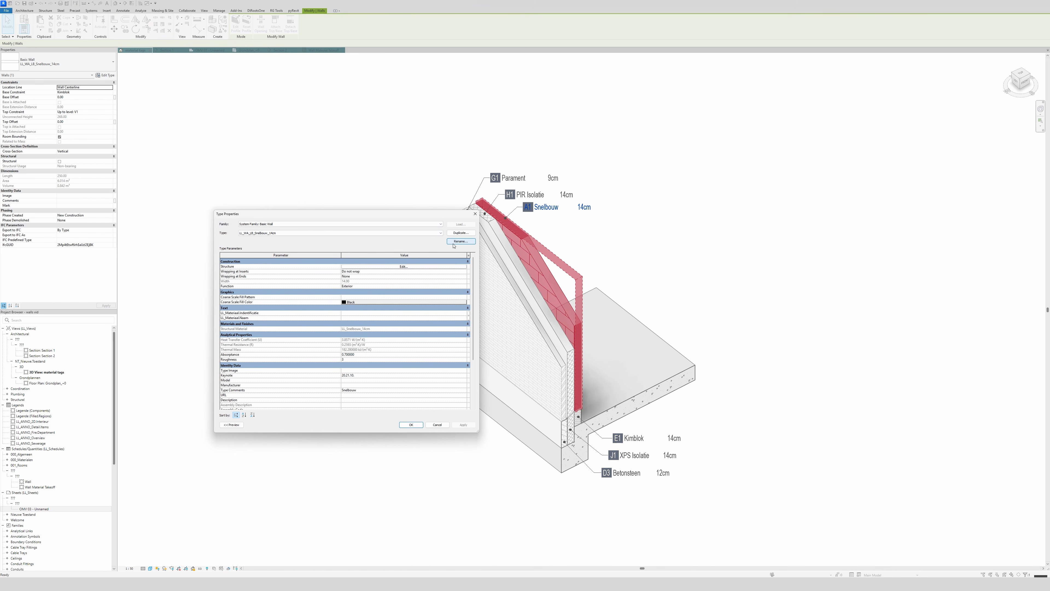
left_click(404, 266)
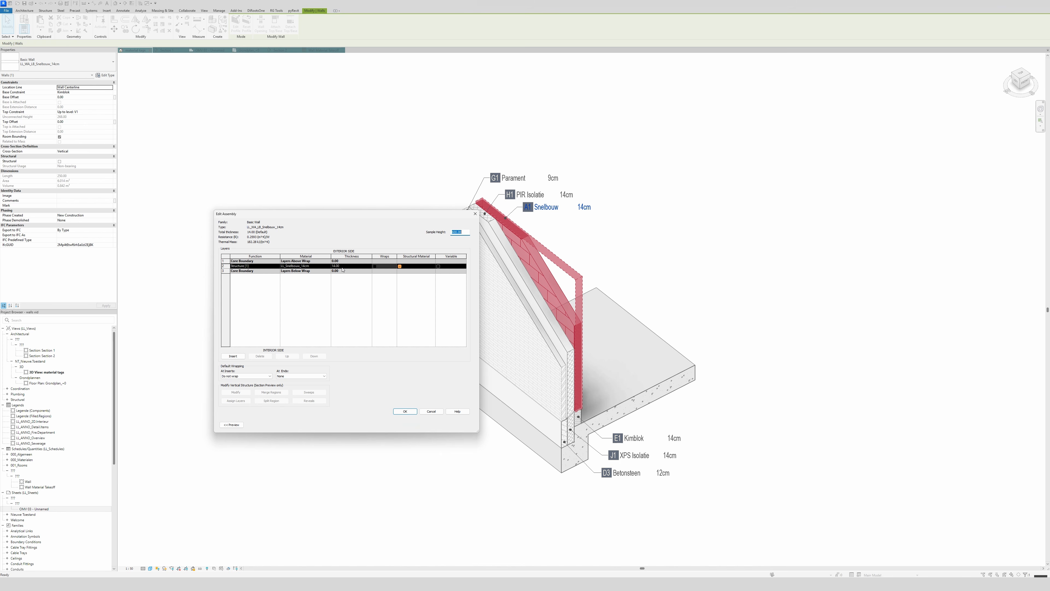
left_click(327, 266)
left_click(329, 266)
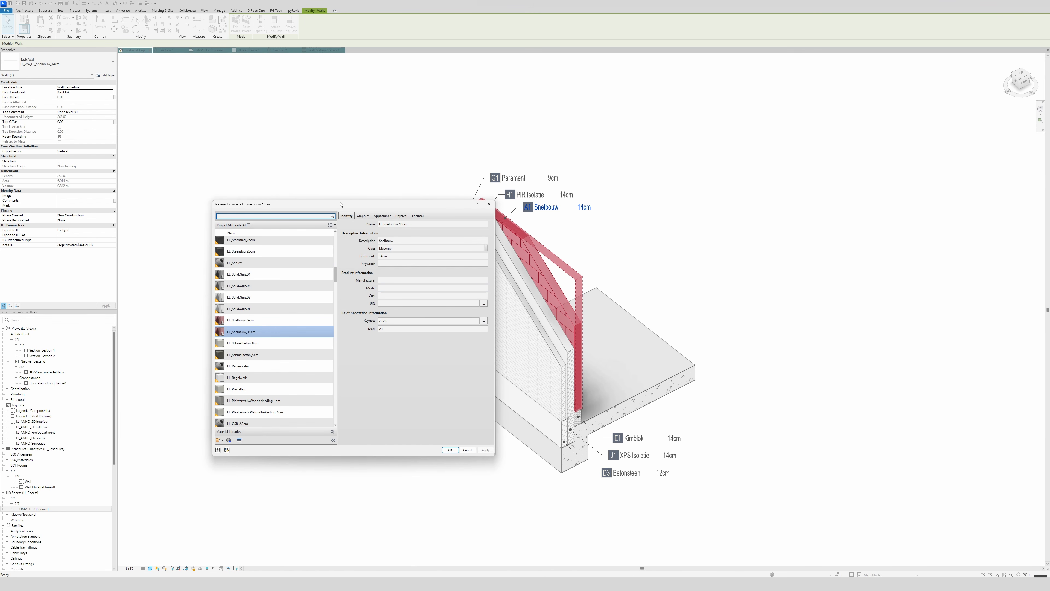
Capture a screenshot of the LL_Snelbouw_14cm material's identity data, and close the material and wall type dialogs.
key("super+shift+s")
left_click_drag(332, 198, 499, 343)
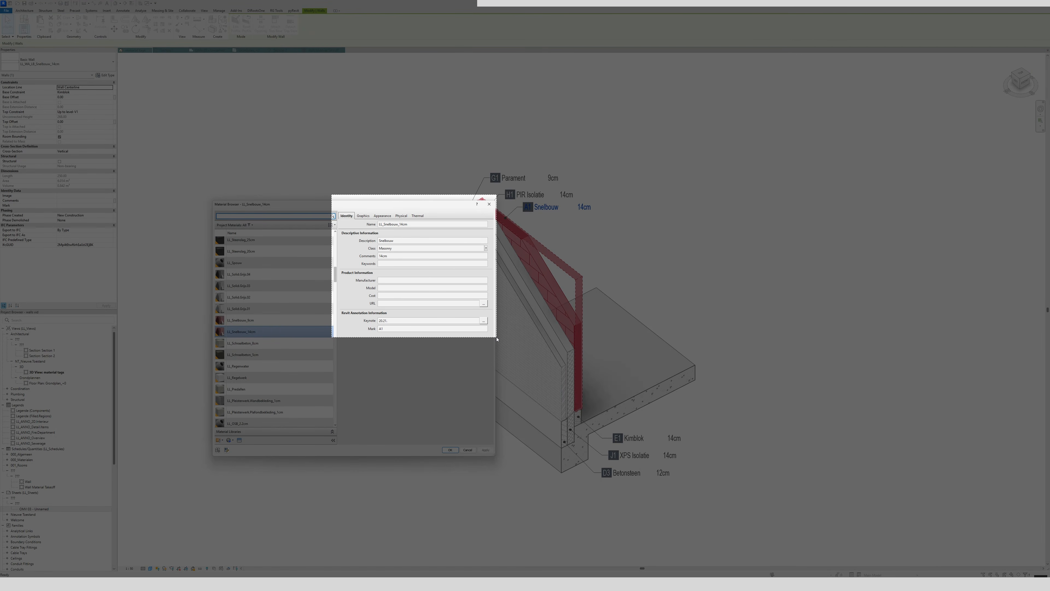
left_click(488, 205)
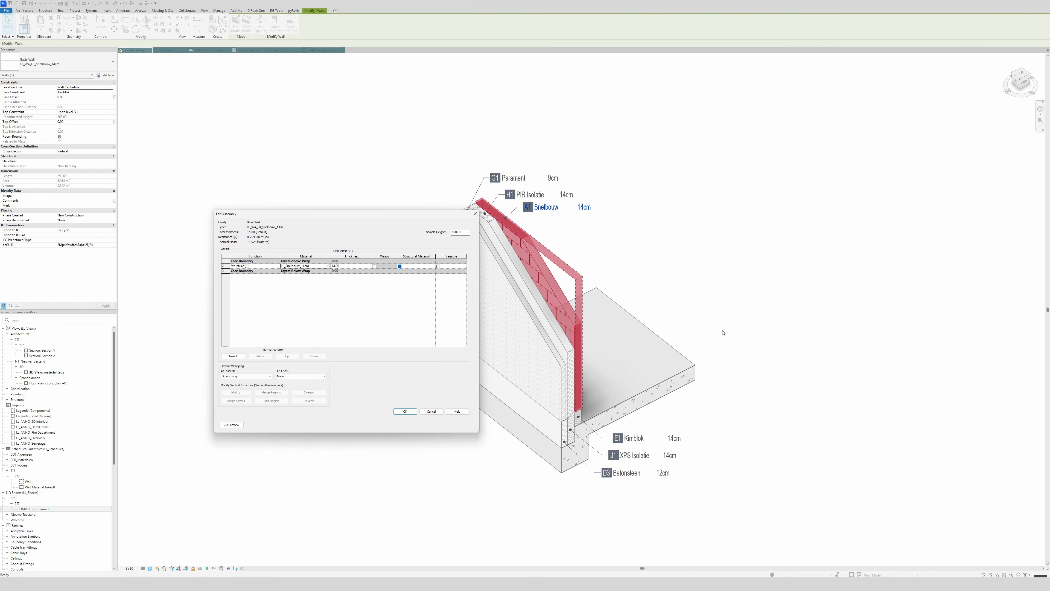
left_click(475, 213)
left_click(476, 210)
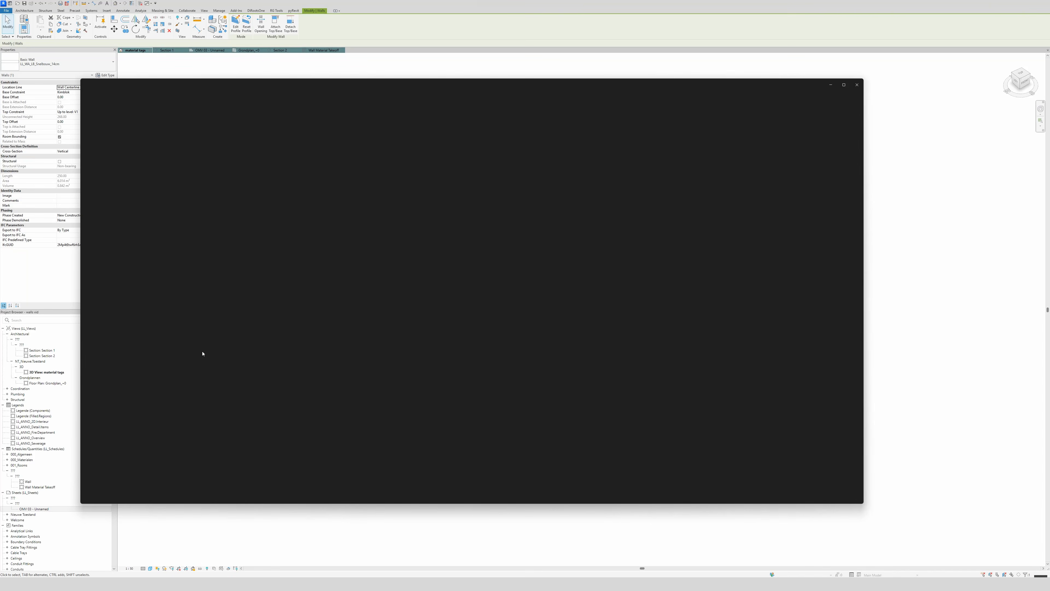
Shrink the window of the captured material identity screenshot and place it beside the wall material takeoff for comparison.
scroll(678, 407, "up", 3)
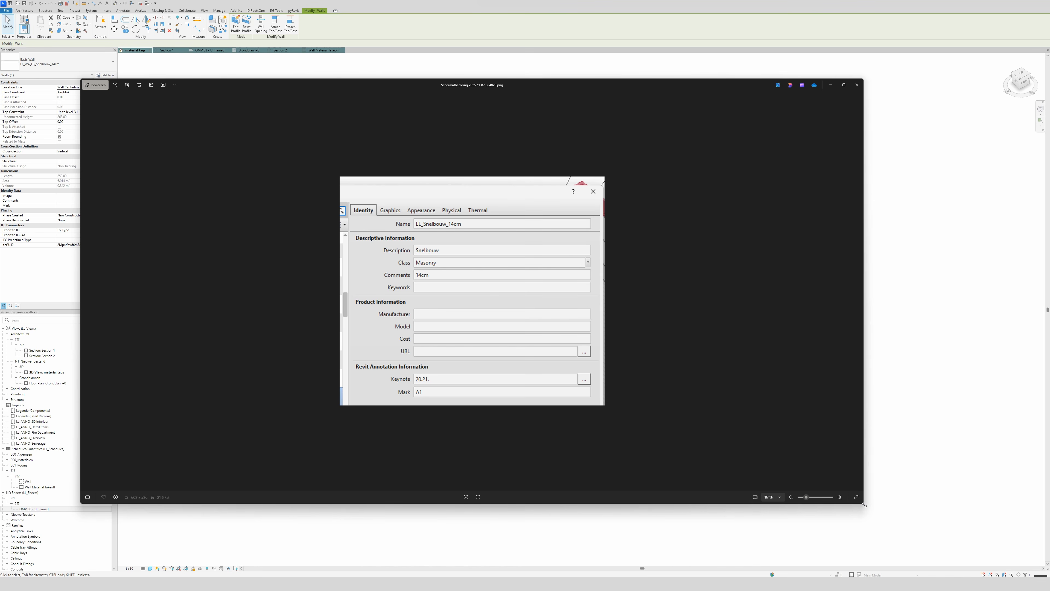
left_click_drag(864, 504, 349, 303)
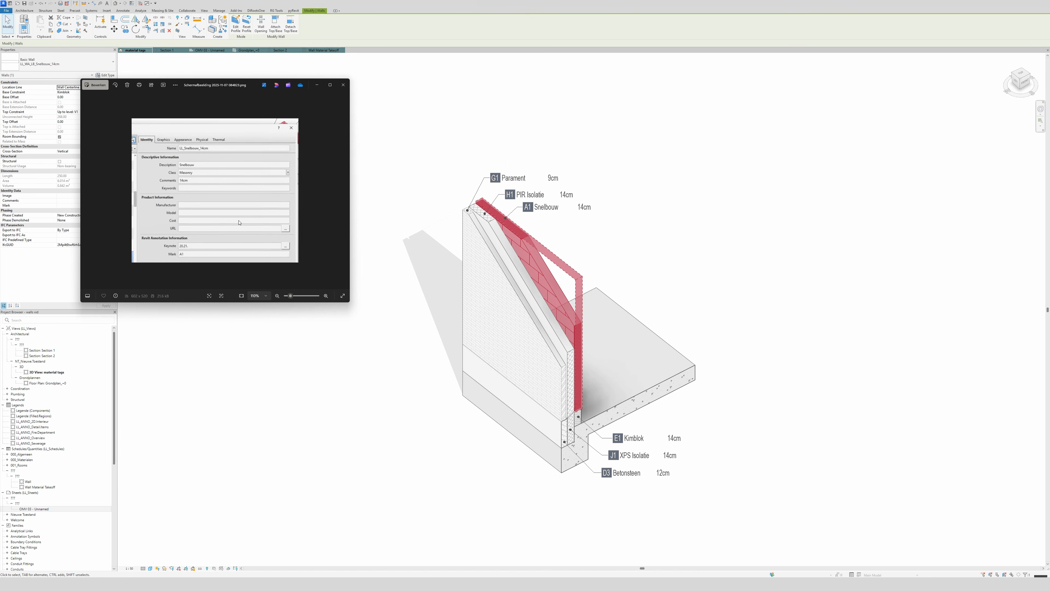
scroll(238, 222, "up", 2)
left_click_drag(208, 87, 0, 74)
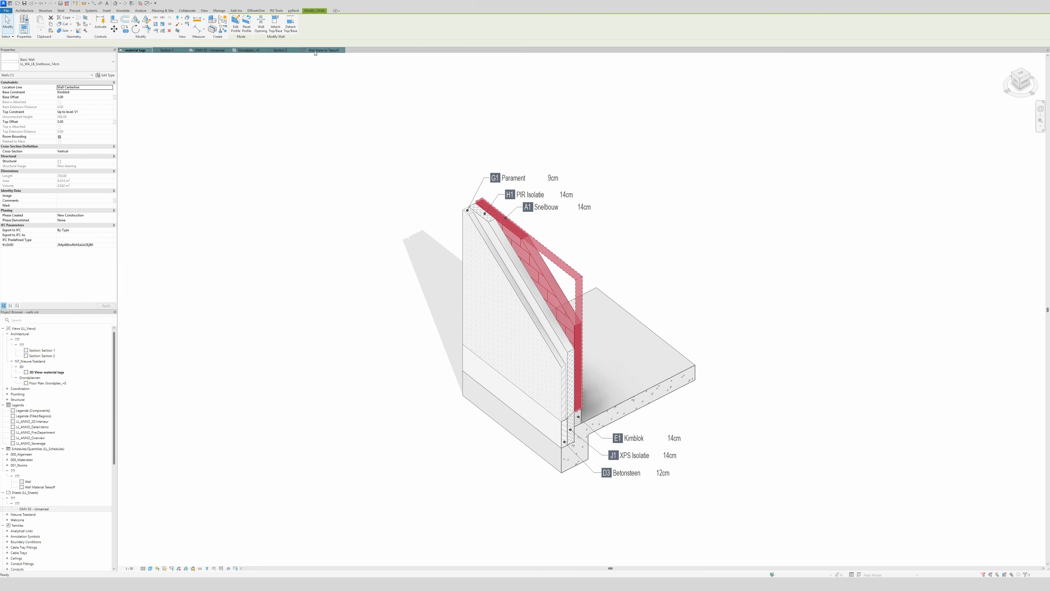
left_click(323, 50)
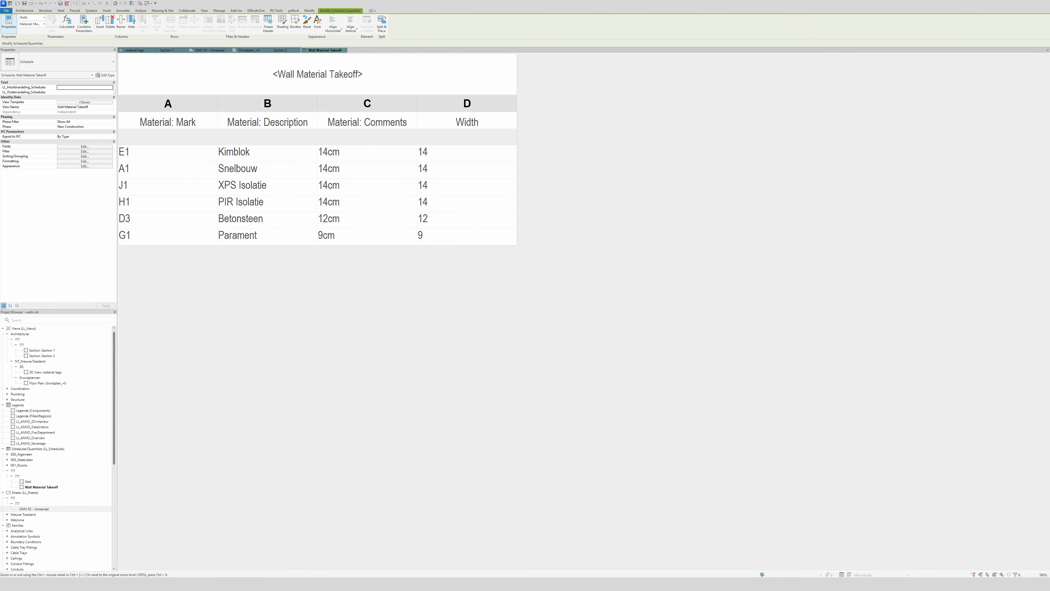
left_click_drag(0, 244, 651, 77)
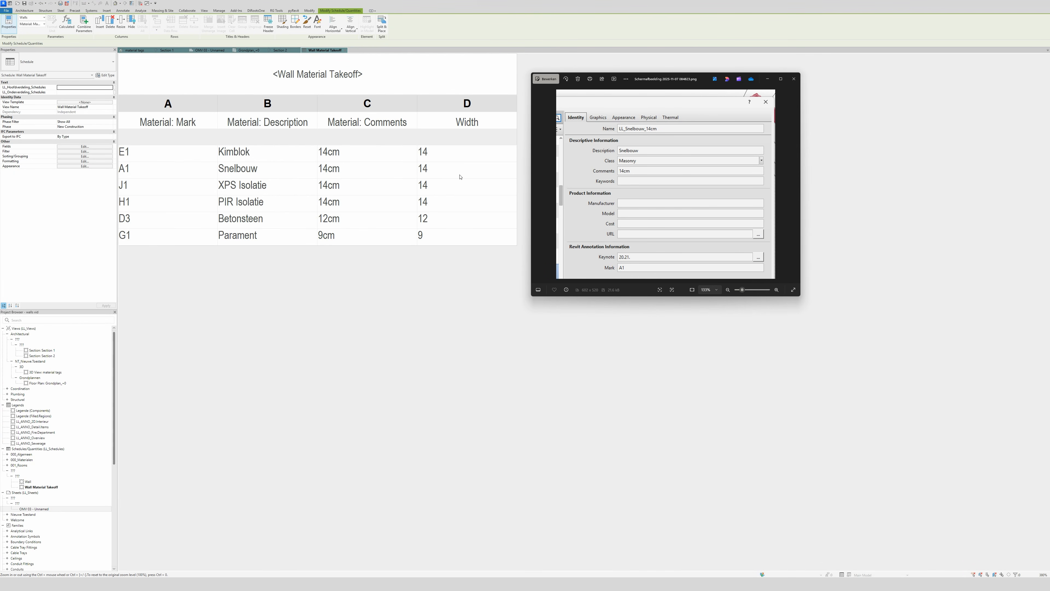
Check the Snelbouw wall in the material tags 3D view against the Width column of the wall material takeoff.
left_click(142, 49)
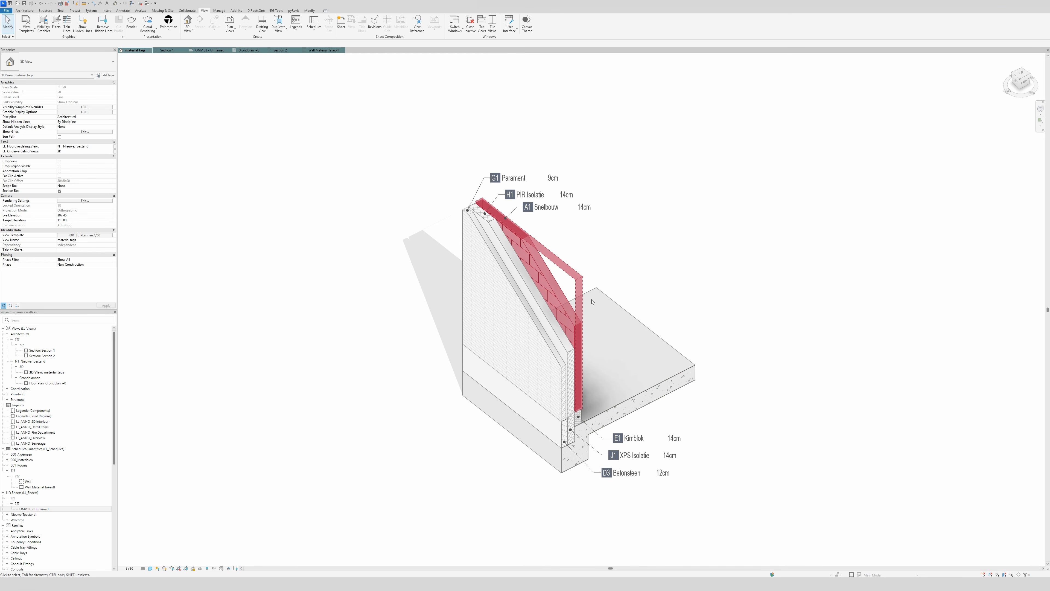
left_click(579, 324)
left_click(583, 326)
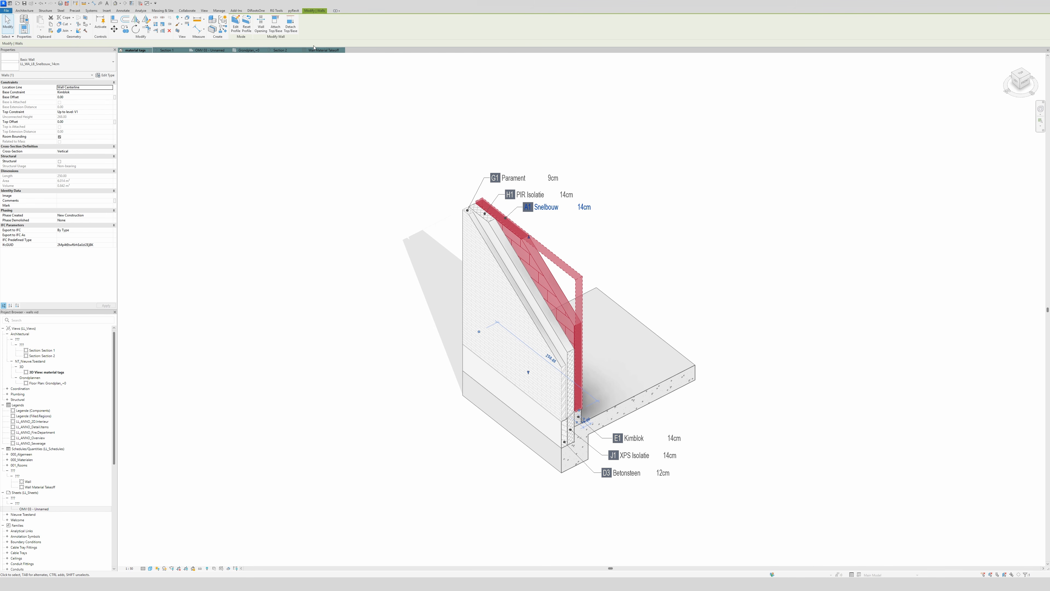
left_click(321, 50)
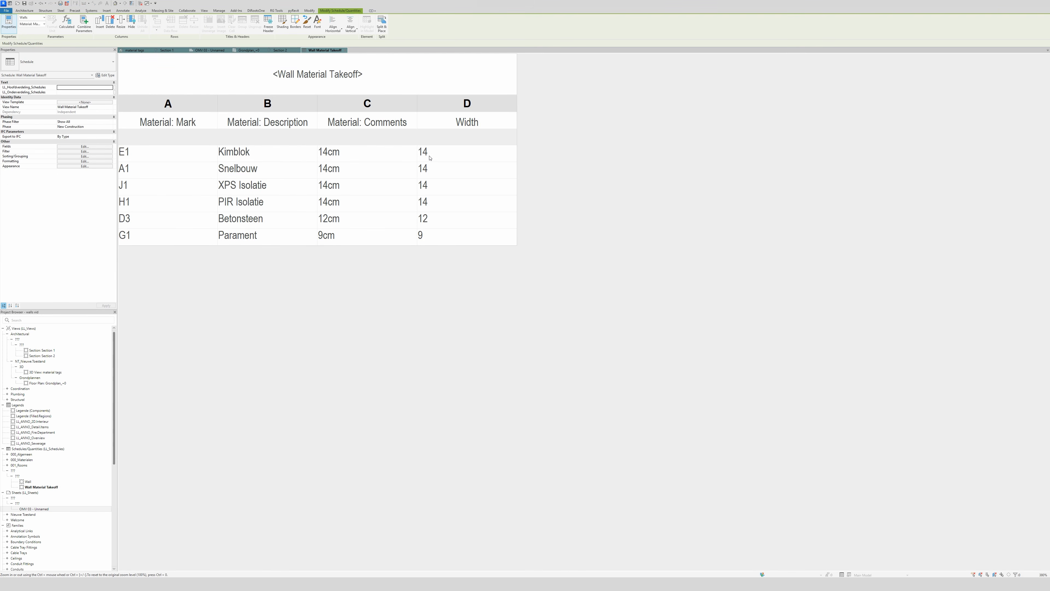
left_click(85, 161)
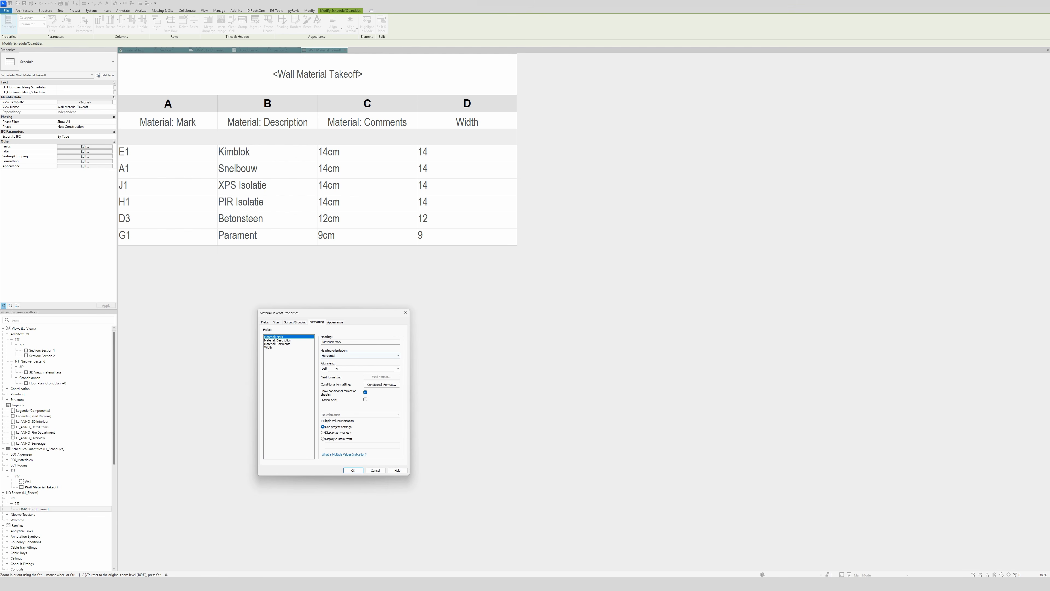
left_click(277, 347)
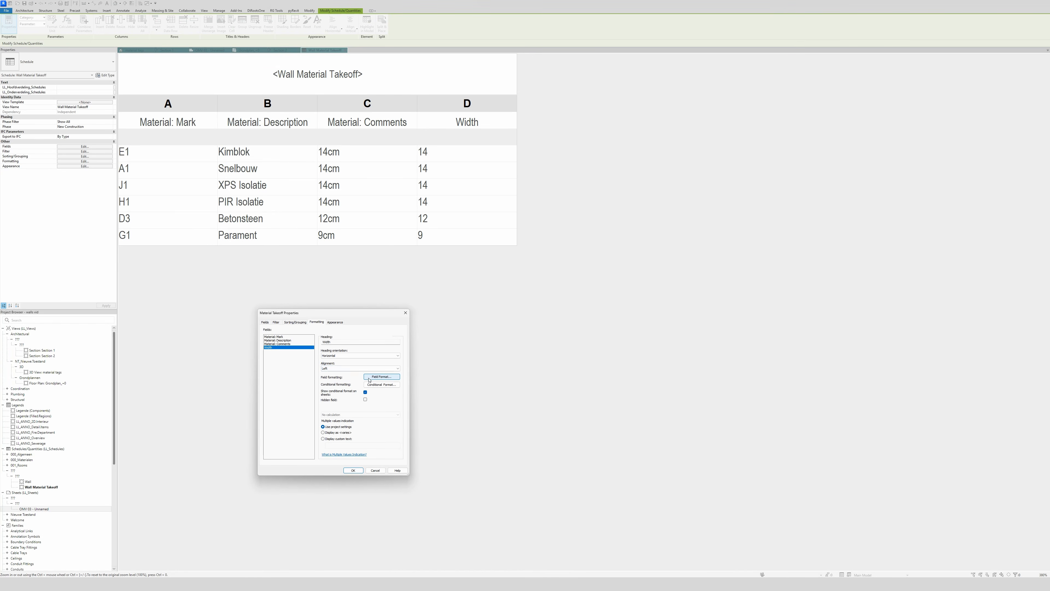
left_click(405, 312)
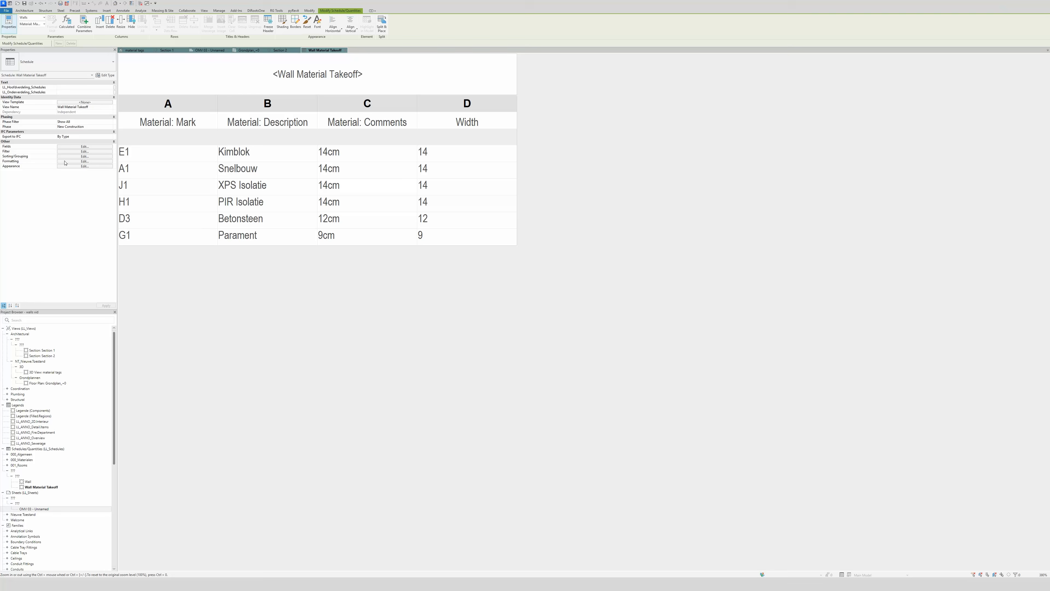
Override the project settings in the takeoff's Width field format and set its unit symbol to cm.
left_click(64, 161)
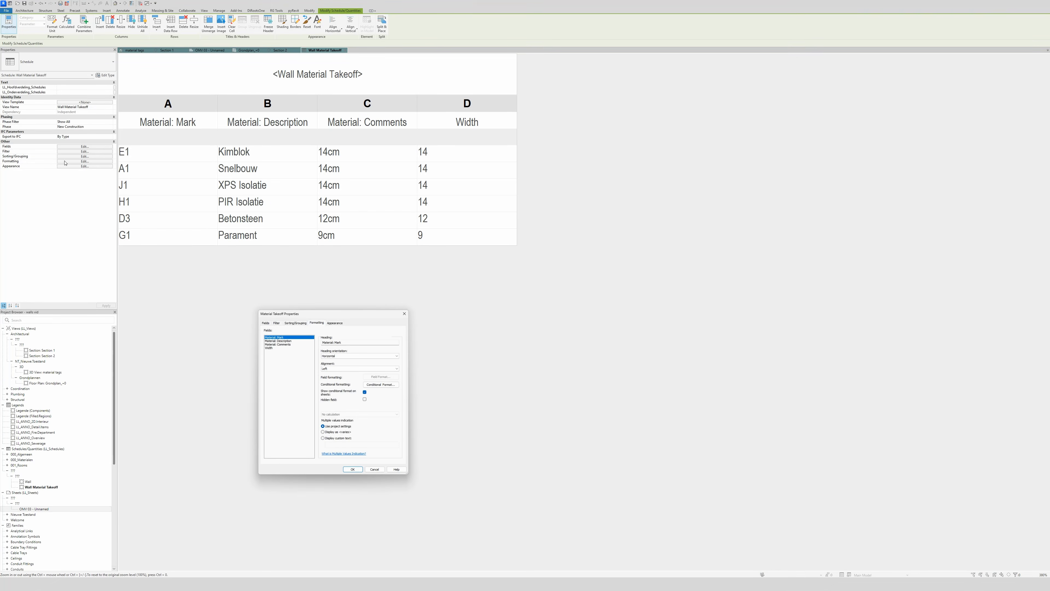
left_click(273, 348)
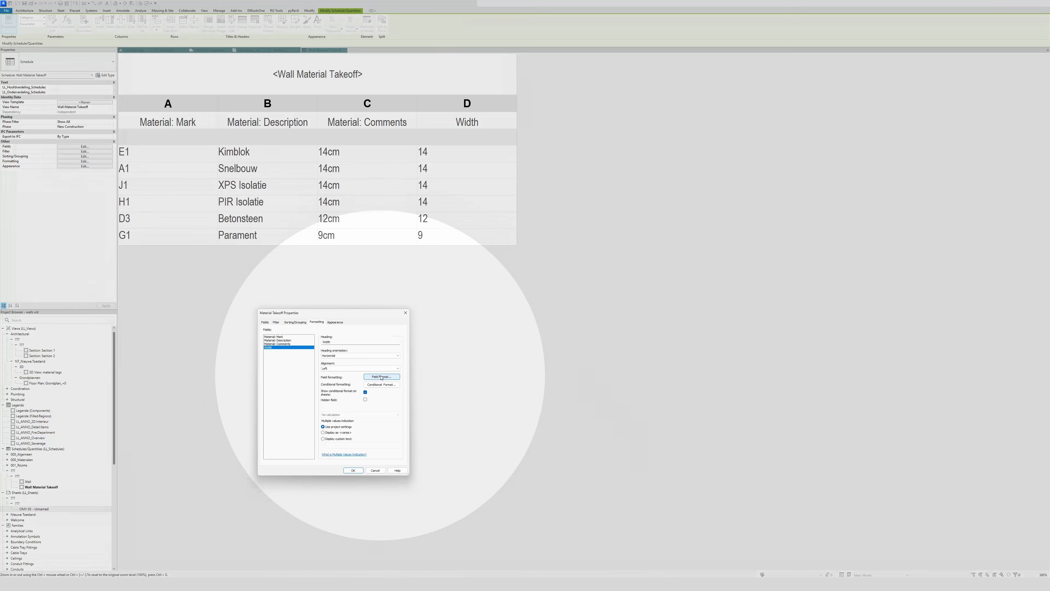
left_click(384, 377)
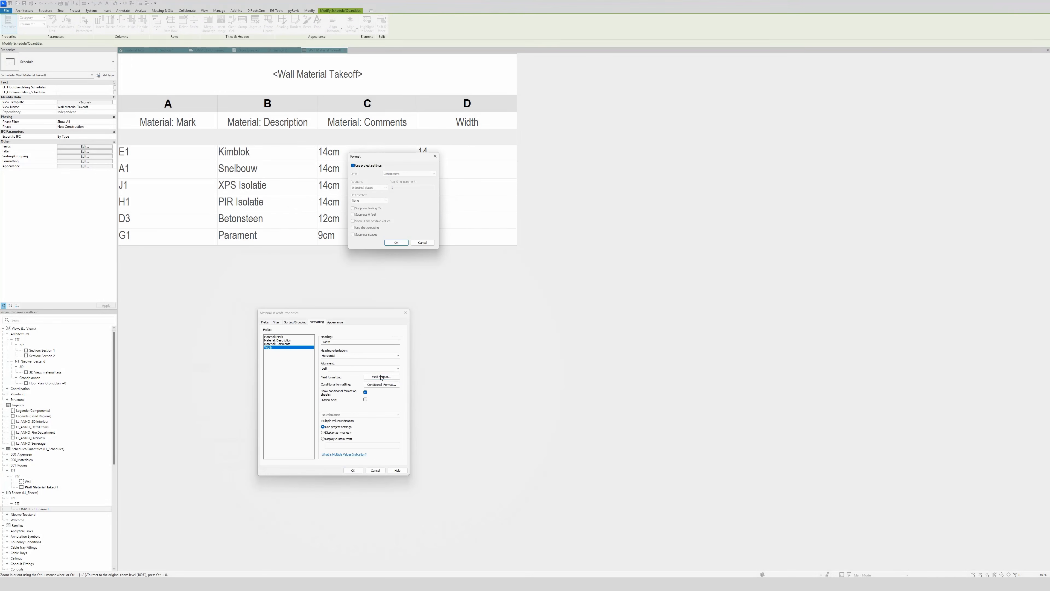
left_click(353, 165)
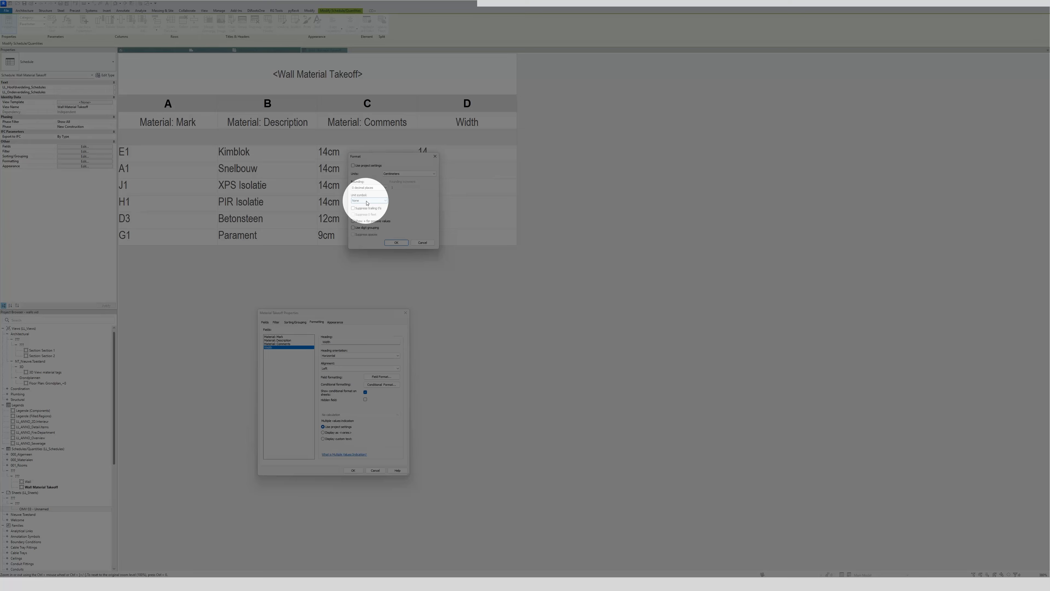
left_click(367, 200)
left_click(364, 206)
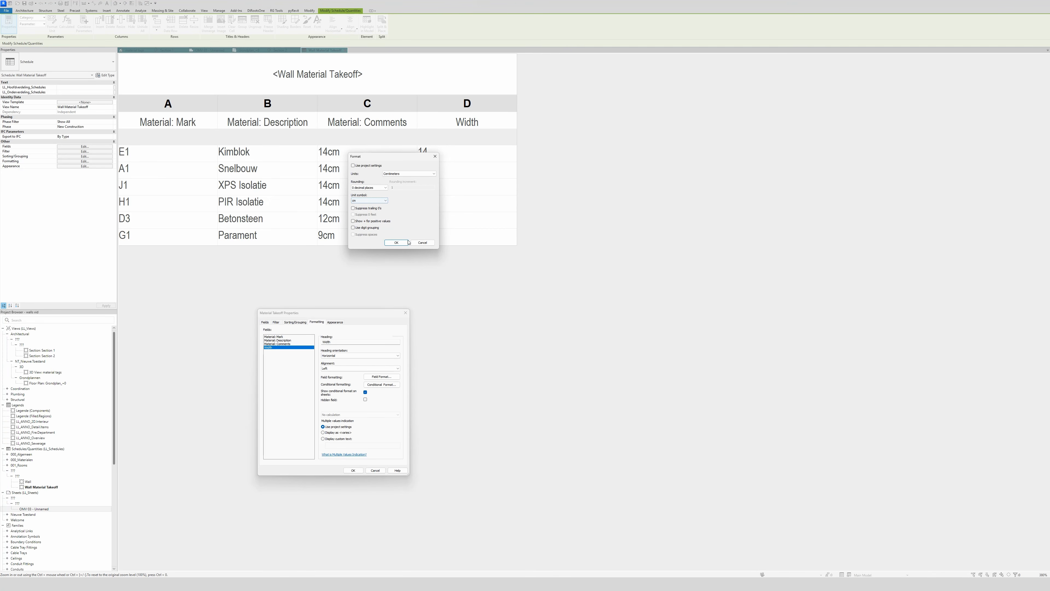
left_click(396, 242)
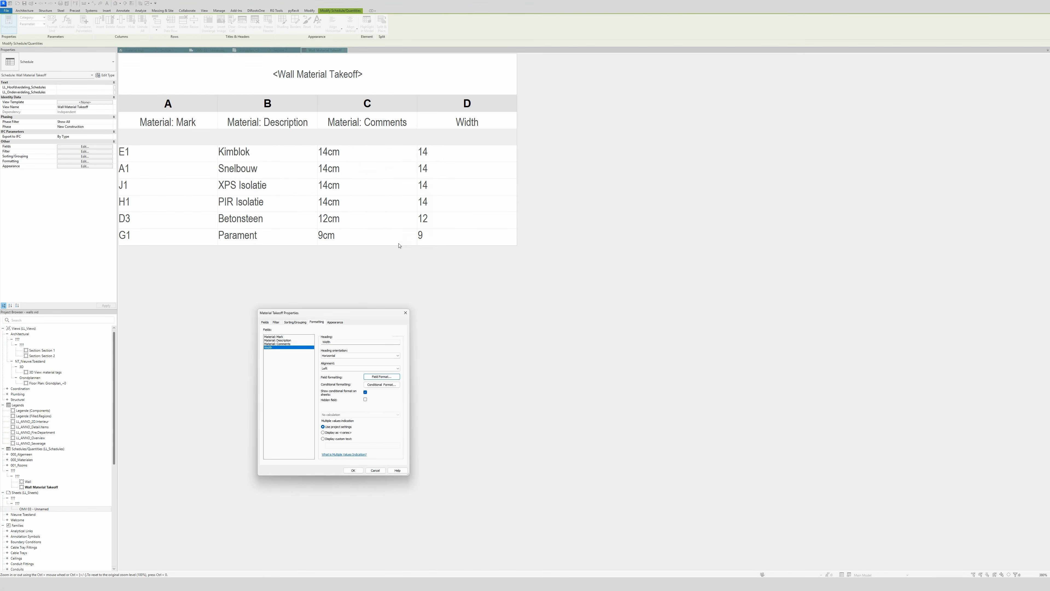
left_click(353, 470)
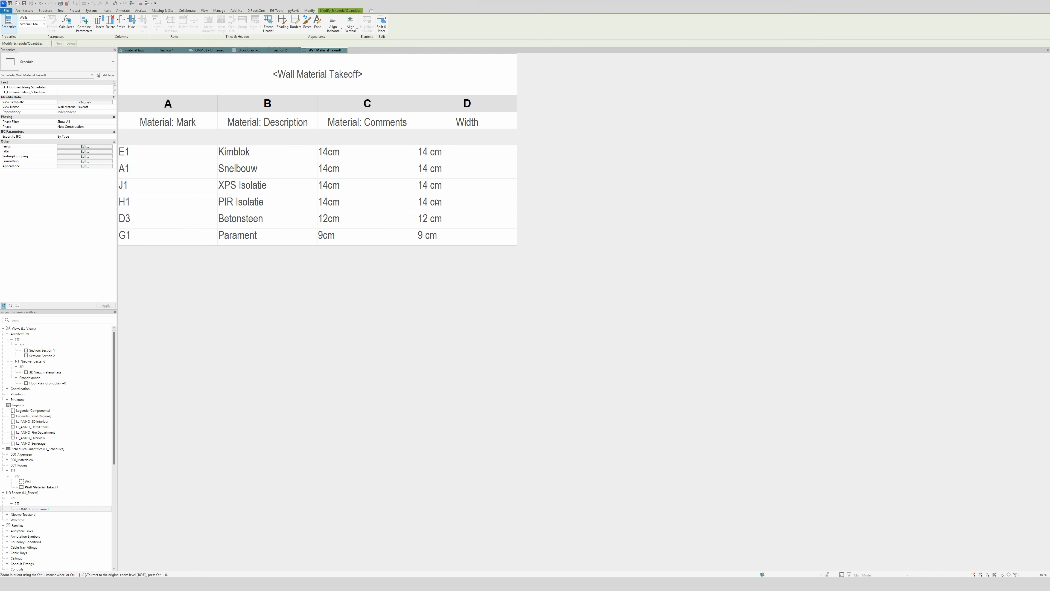
Remove the Material: Comments field from the wall material takeoff.
left_click(102, 146)
left_click(362, 373)
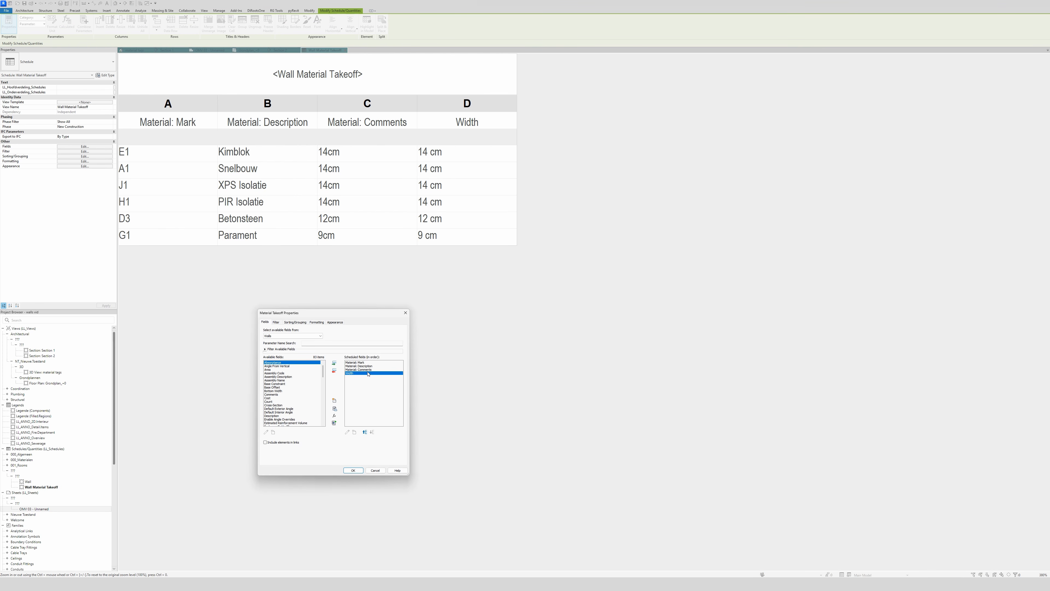
left_click(366, 369)
left_click(334, 371)
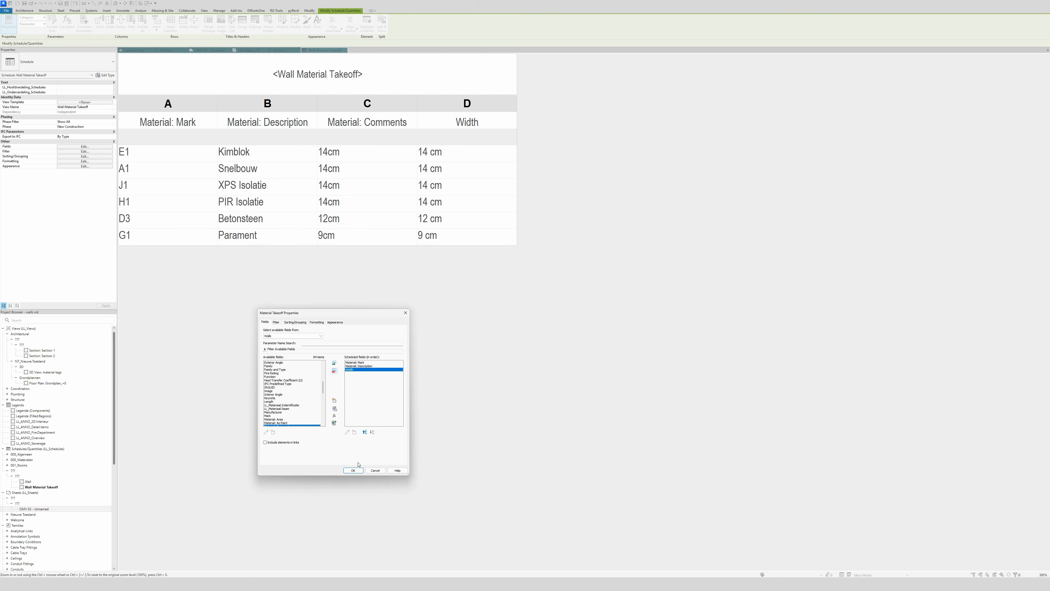
left_click(353, 470)
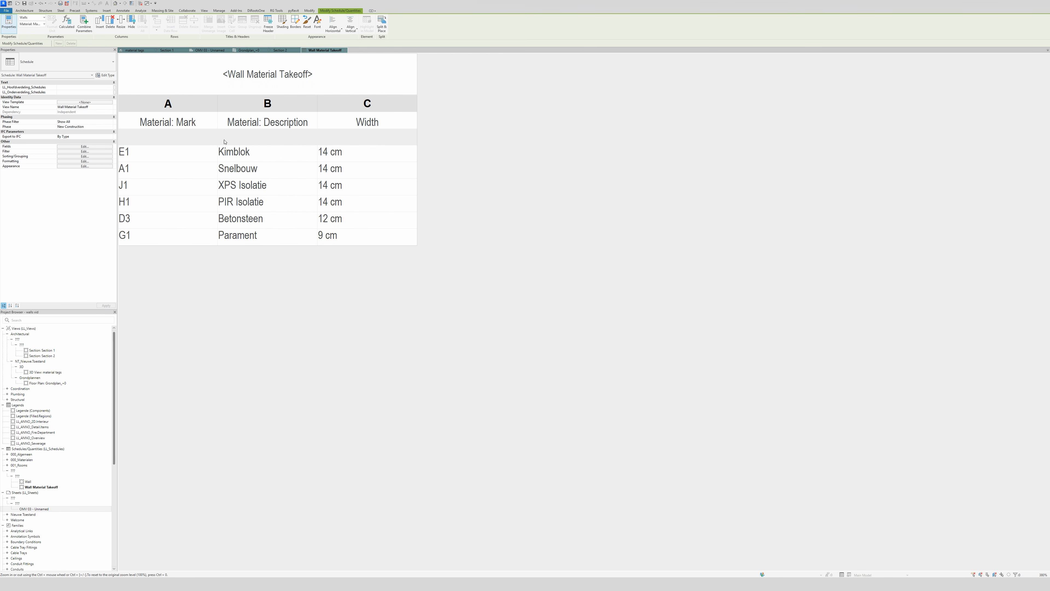
Narrow the mark, description and width columns of the takeoff to fit their row values.
left_click_drag(218, 96, 162, 99)
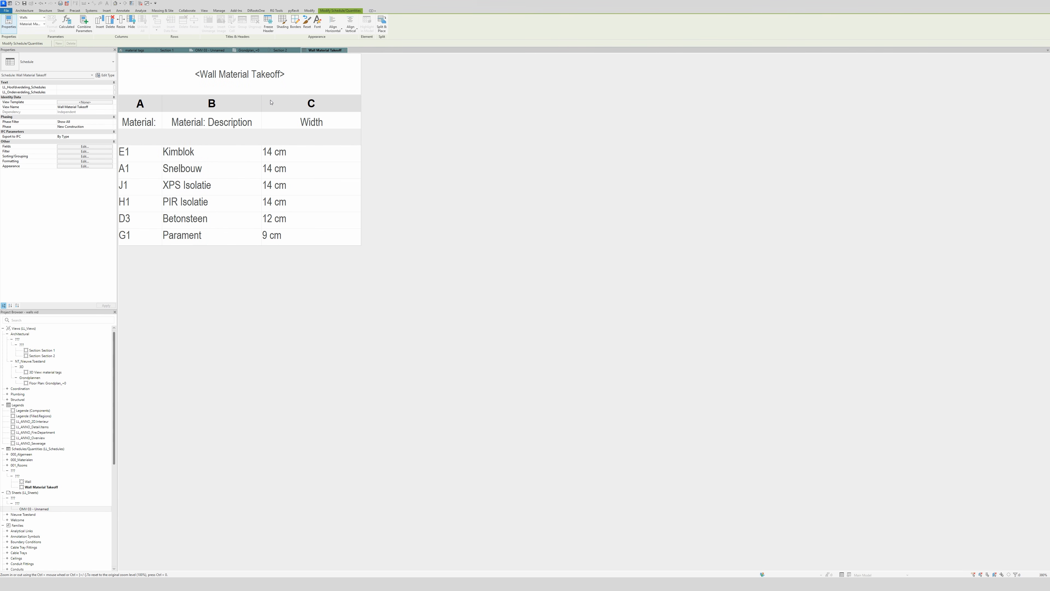
left_click_drag(261, 102, 229, 104)
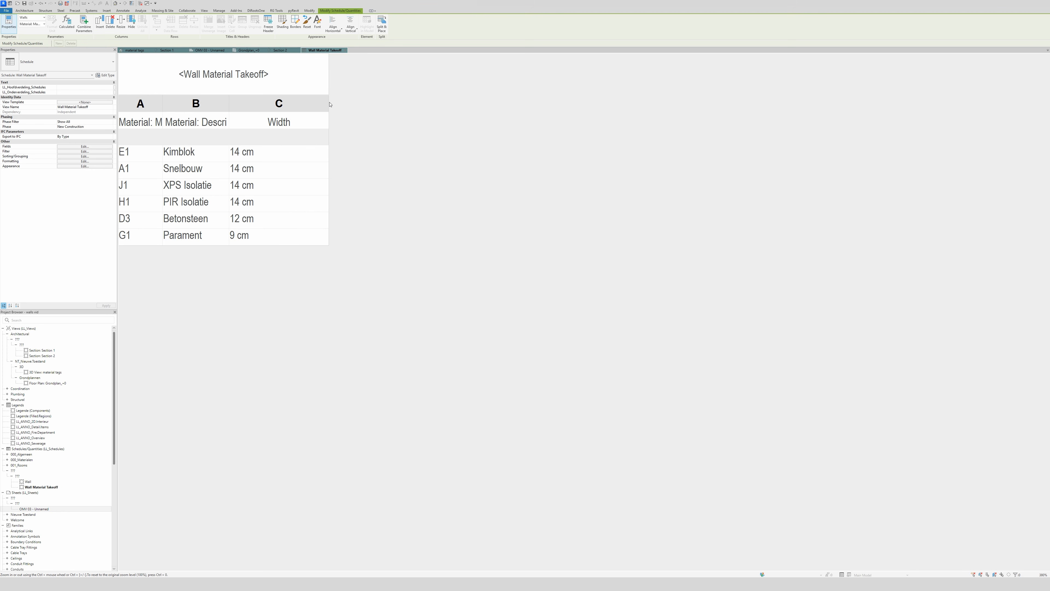
left_click_drag(328, 103, 285, 103)
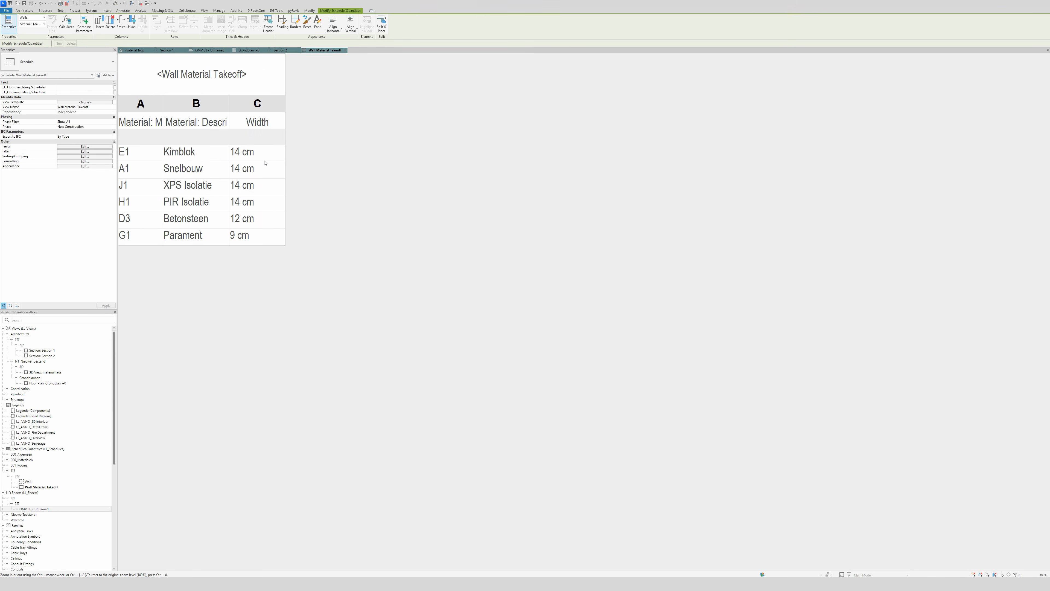
Rename the takeoff's description column heading to Material Name and the mark column heading to Mark.
left_click(200, 123)
key("ctrl+a")
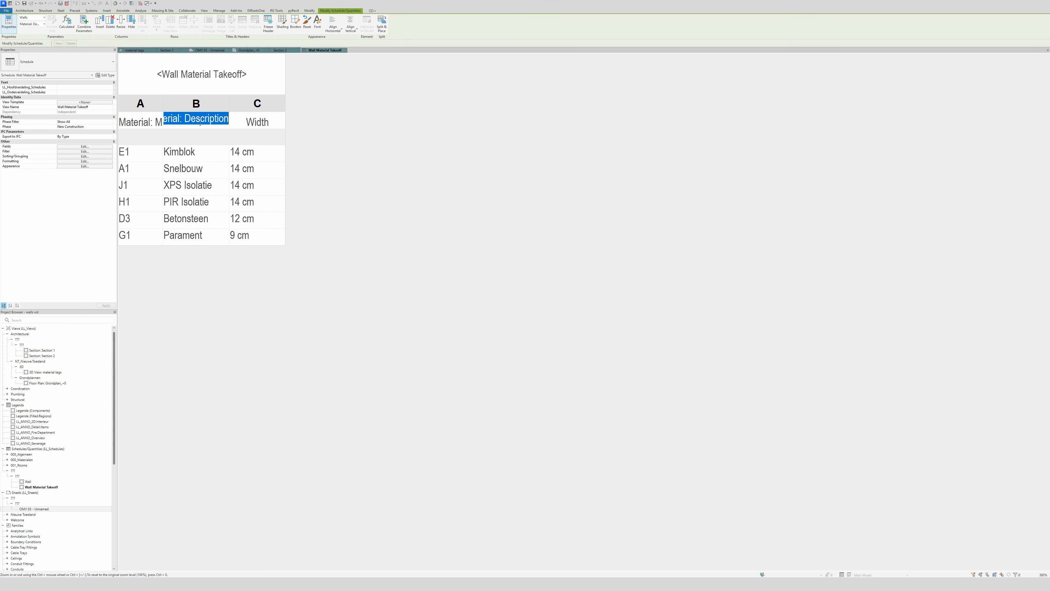
key("BackSpace")
type("Mat")
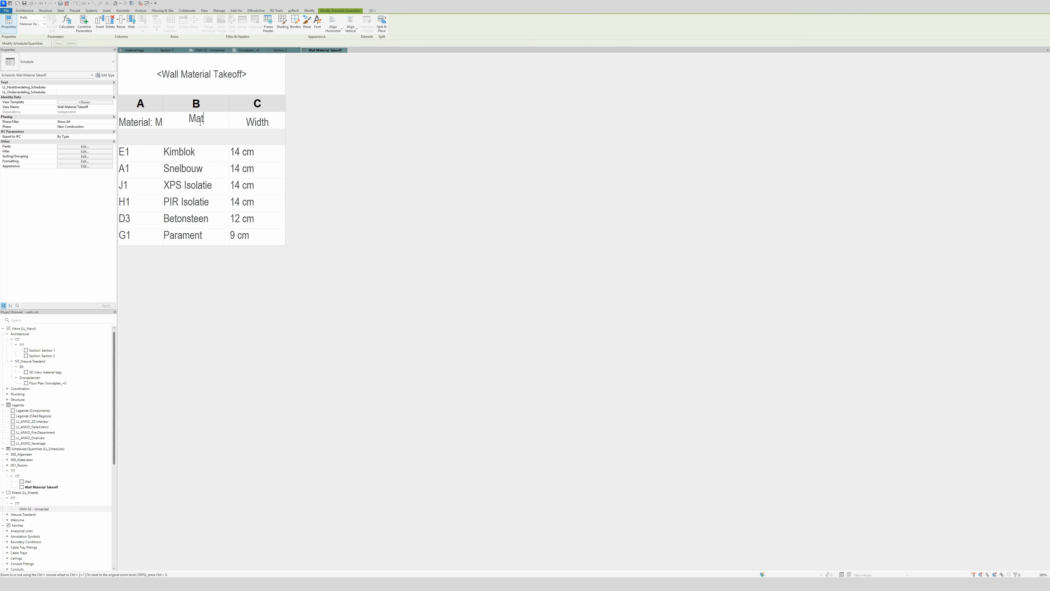
type("erial Name")
left_click(151, 120)
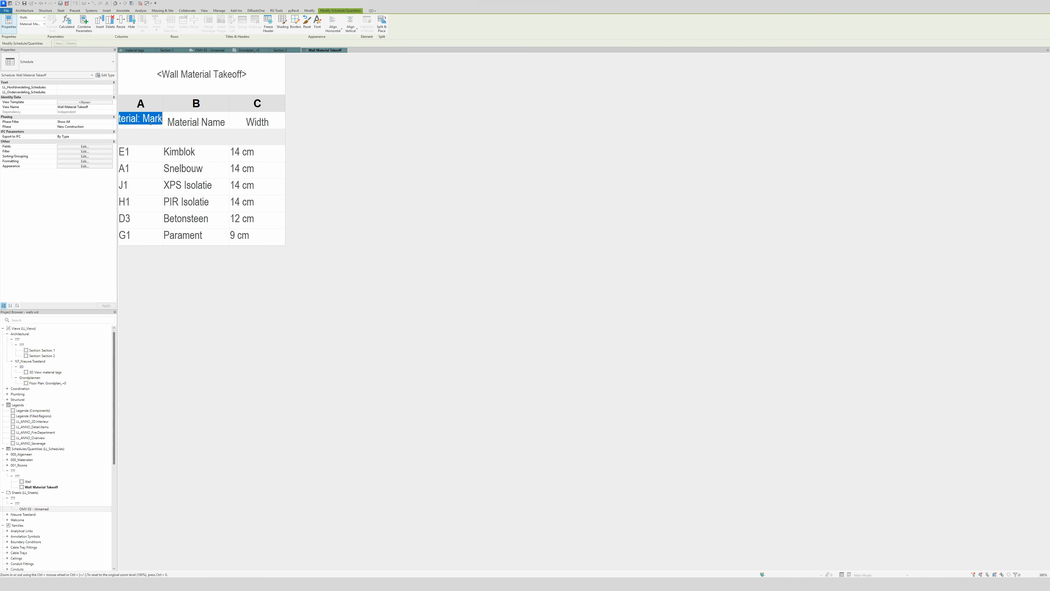
type("Mark")
left_click(249, 74)
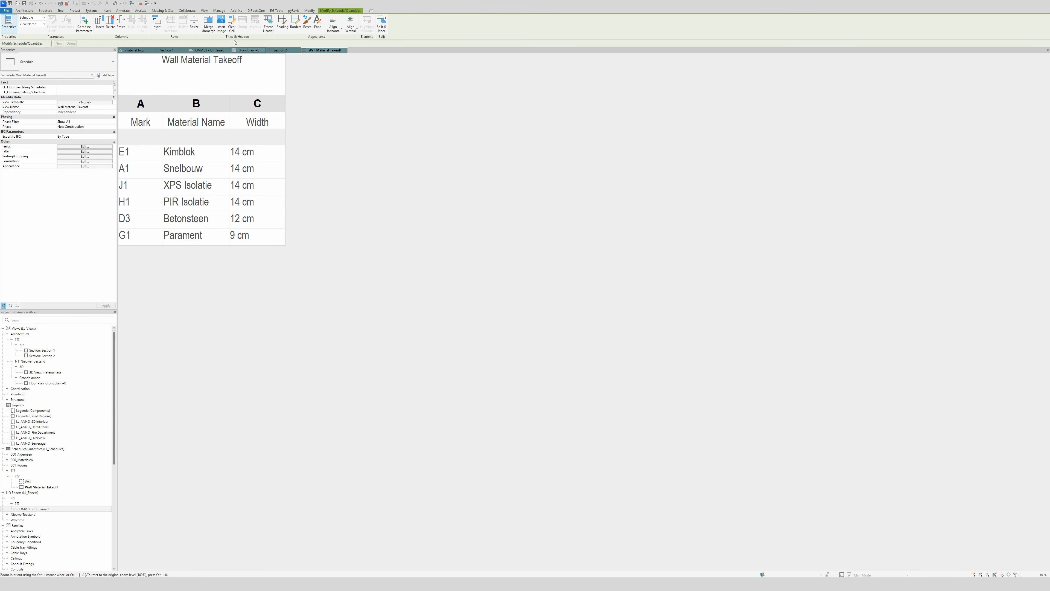
left_click(194, 23)
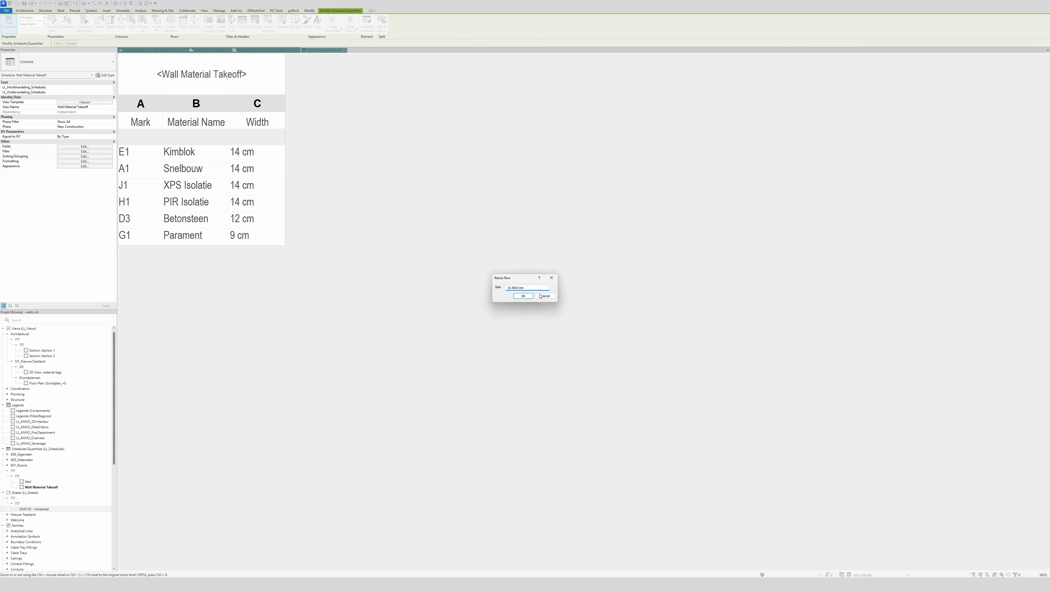
left_click(523, 295)
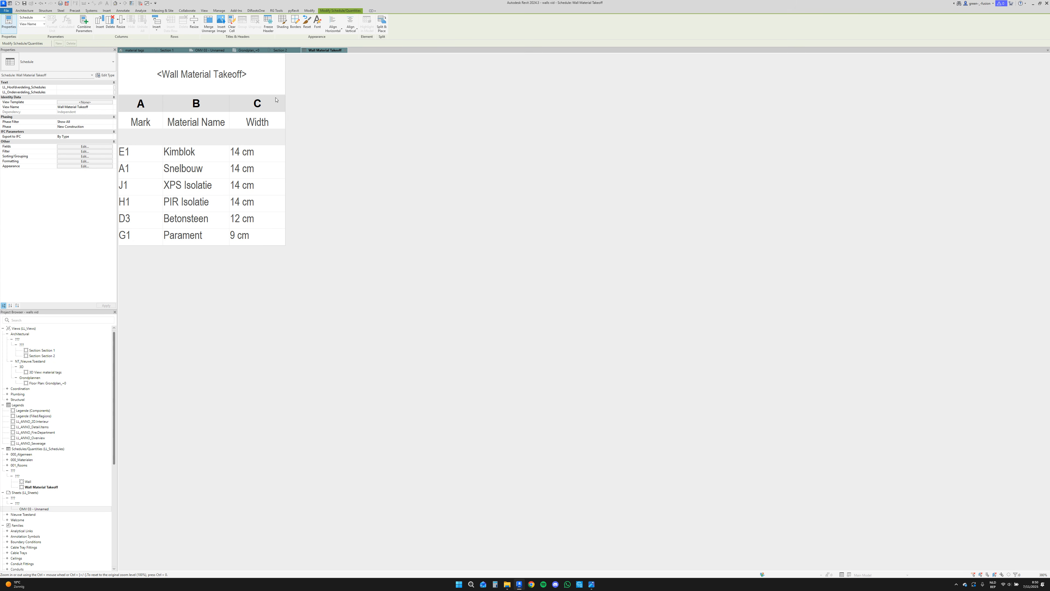
Switch to the open sheet OMV 03.
left_click(210, 50)
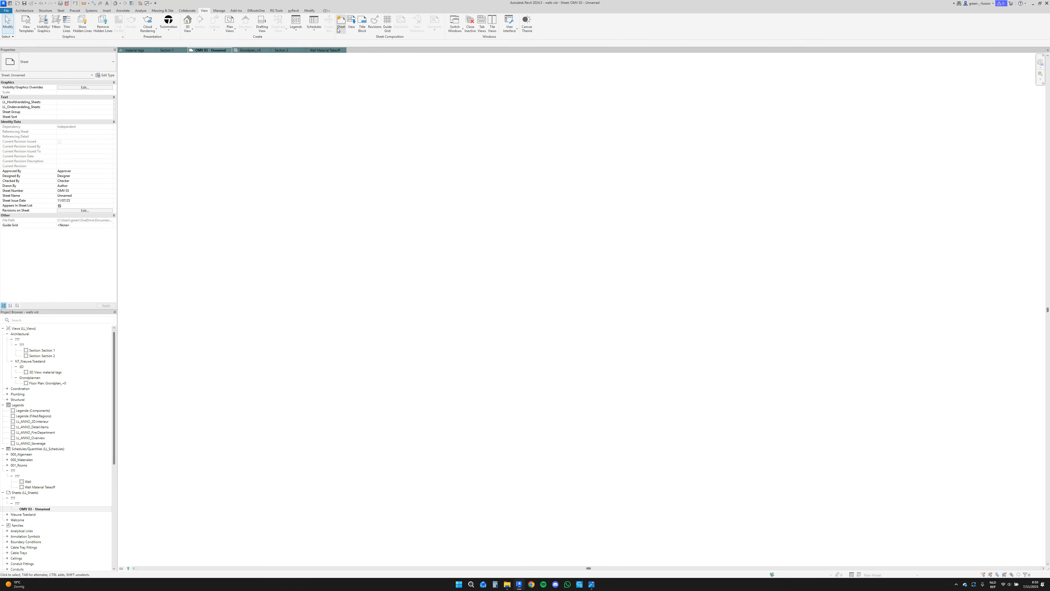
left_click(341, 23)
left_click(477, 242)
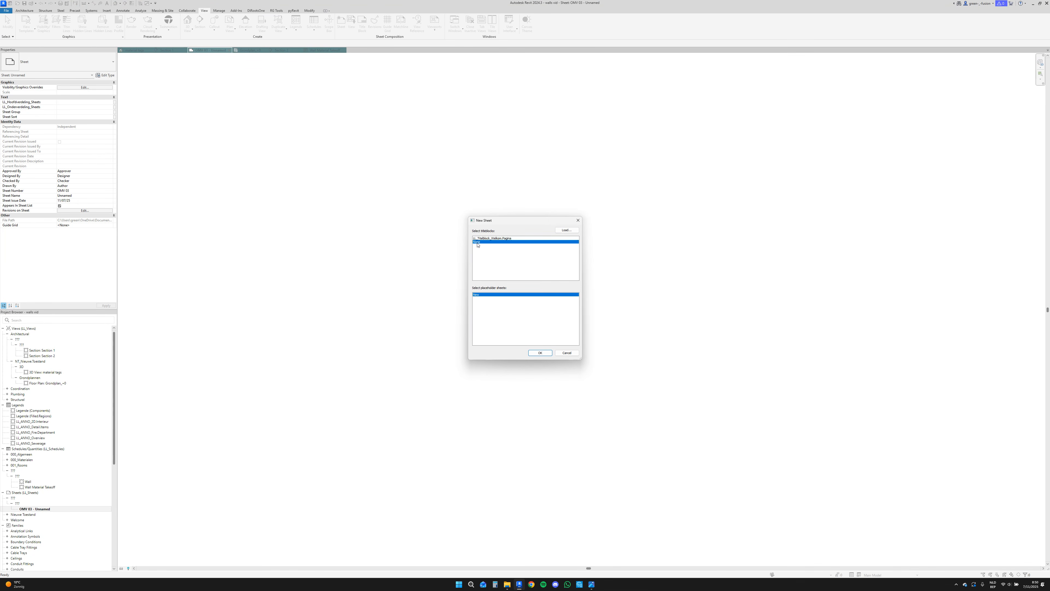
left_click(578, 220)
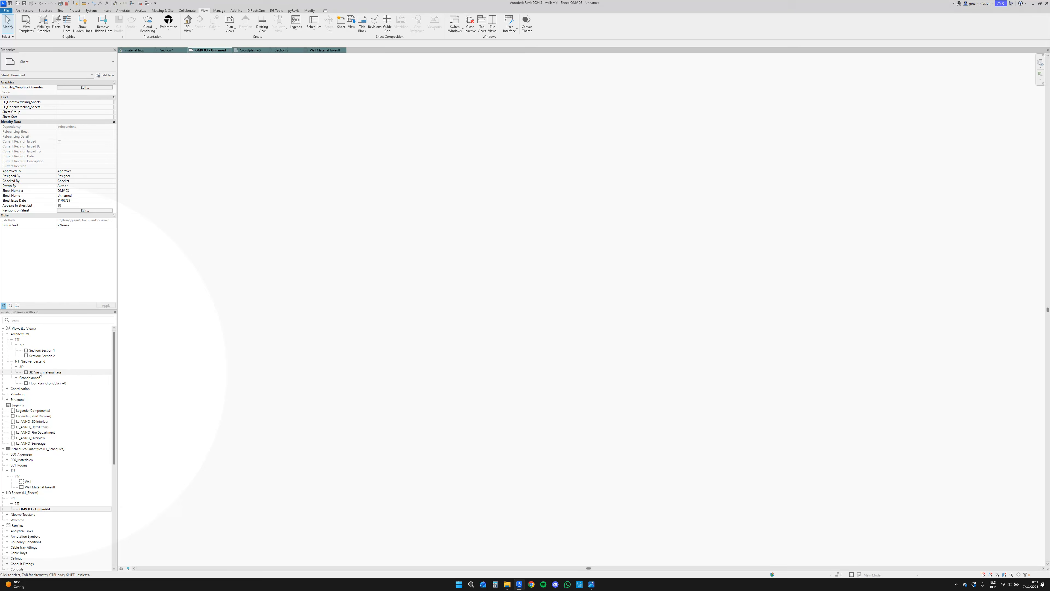
Place the material tags 3D view in the middle of the sheet.
left_click(30, 372)
left_click_drag(538, 346, 536, 344)
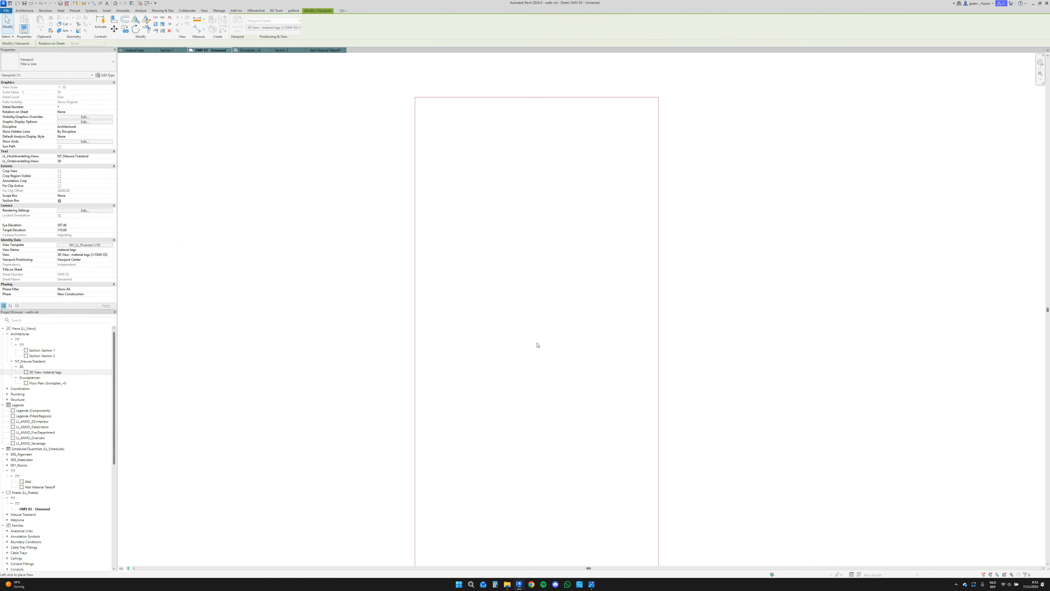
left_click(563, 305)
left_click(757, 348)
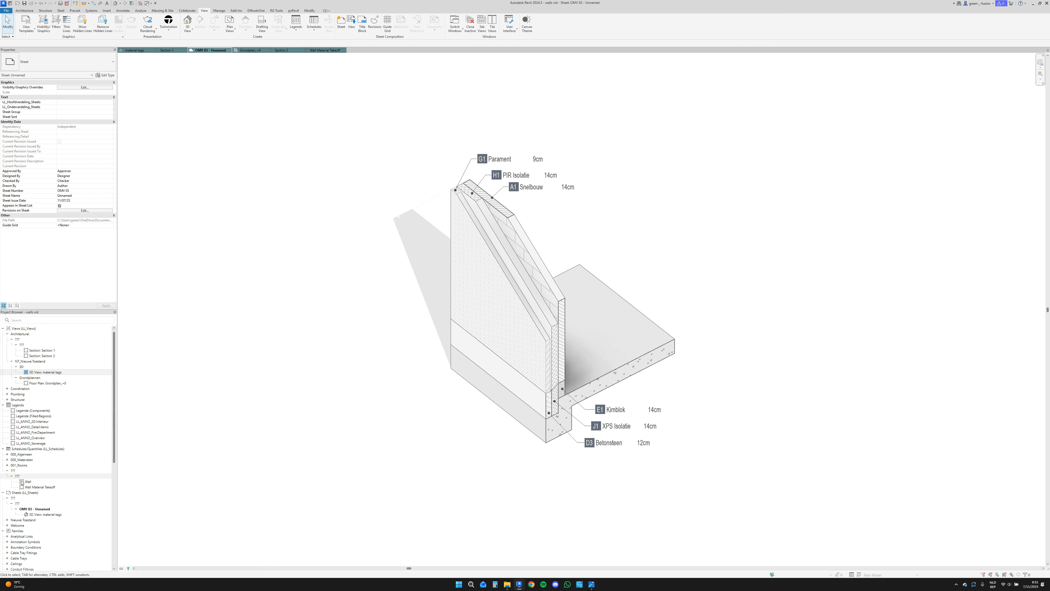
Place the Wall Material Takeoff schedule on the sheet, just to the left of the 3D view.
left_click(40, 487)
left_click_drag(39, 490, 349, 341)
left_click(349, 341)
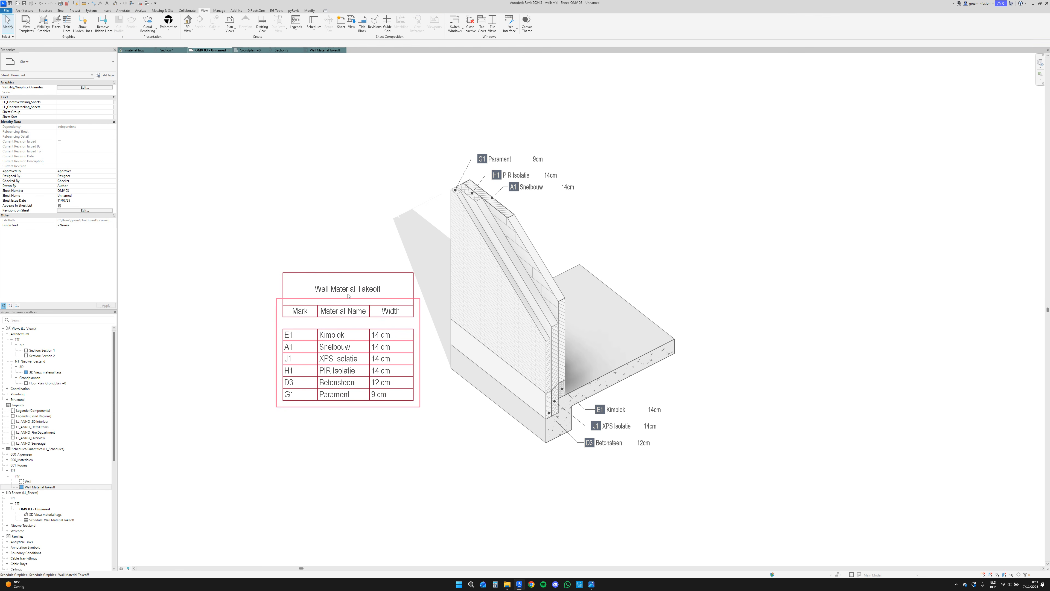
left_click(383, 234)
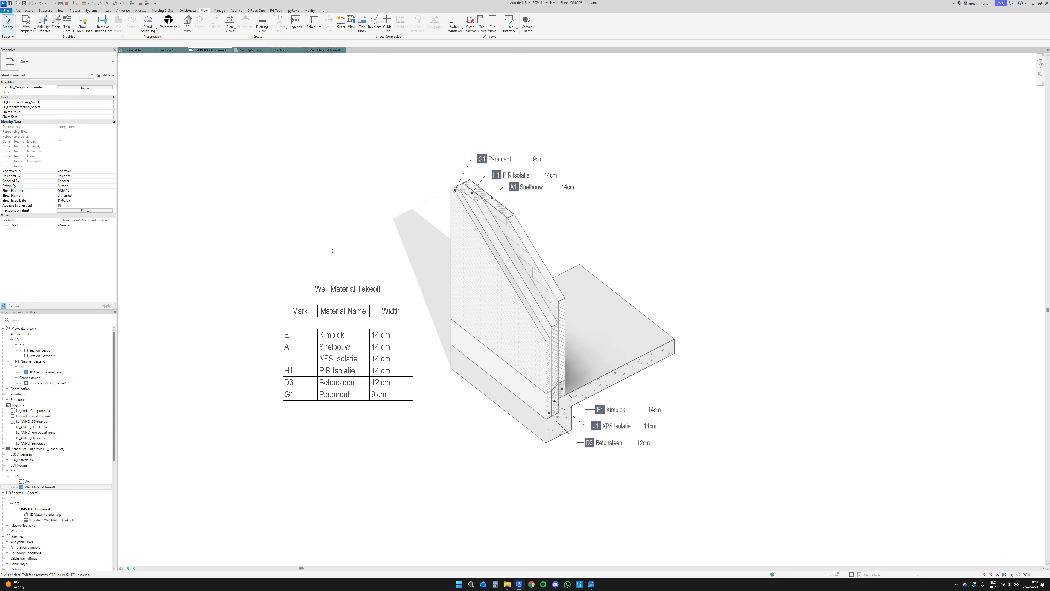
Set the grid line style in the wall material takeoff's appearance settings to LL_Lijn_Grijs 3.
left_click(311, 51)
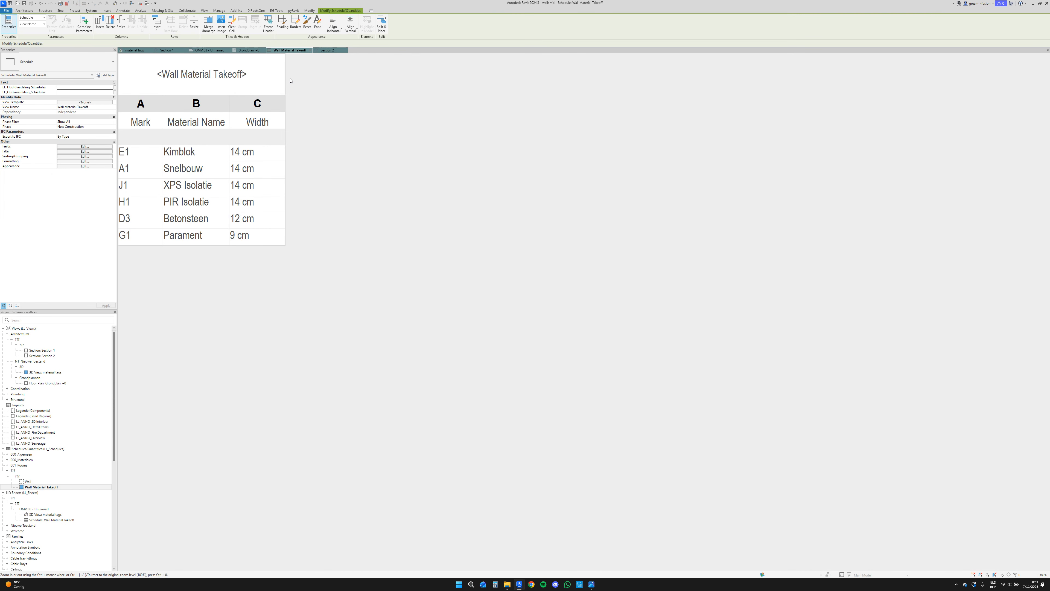
left_click(74, 165)
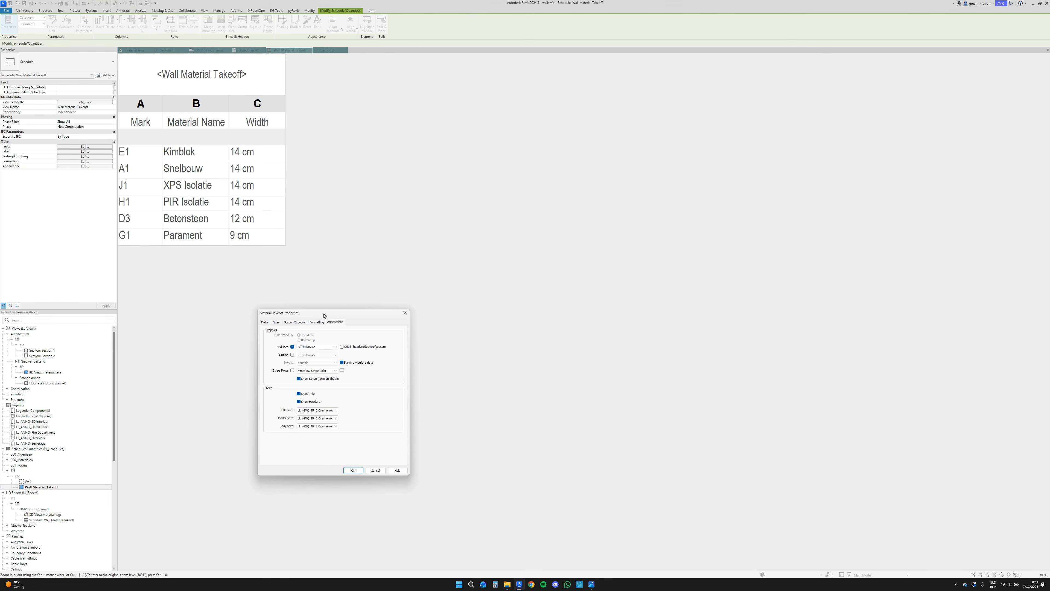
left_click_drag(324, 316, 482, 275)
left_click(494, 305)
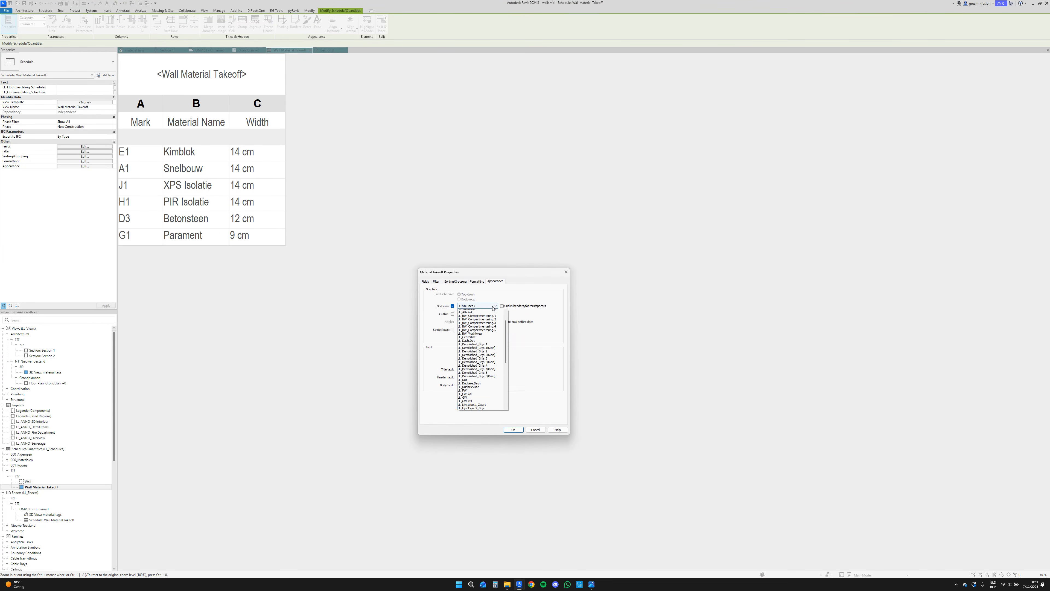
scroll(496, 384, "down", 5)
scroll(498, 392, "up", 2)
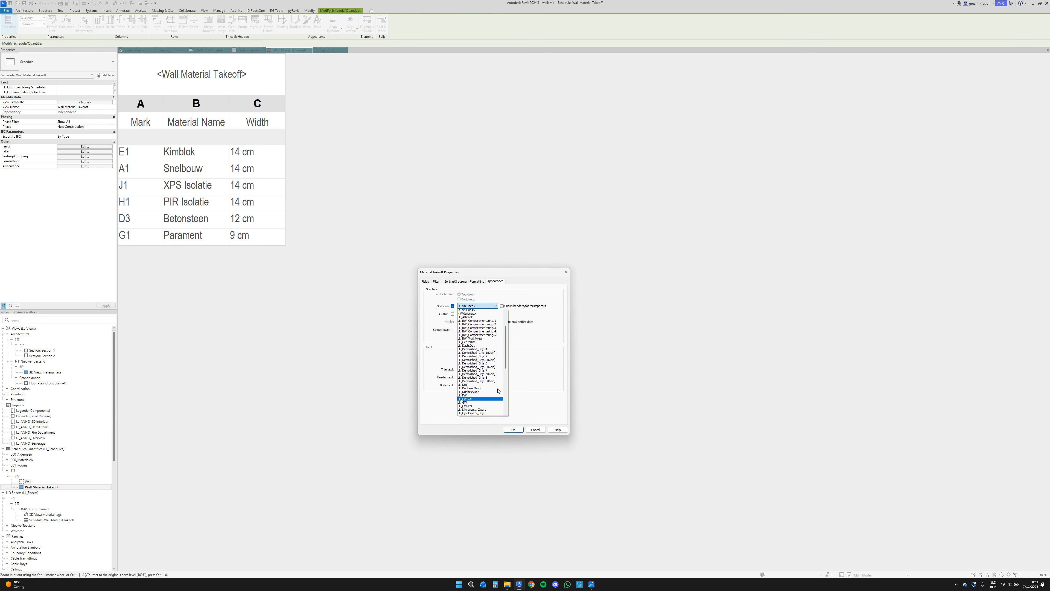
scroll(498, 390, "down", 8)
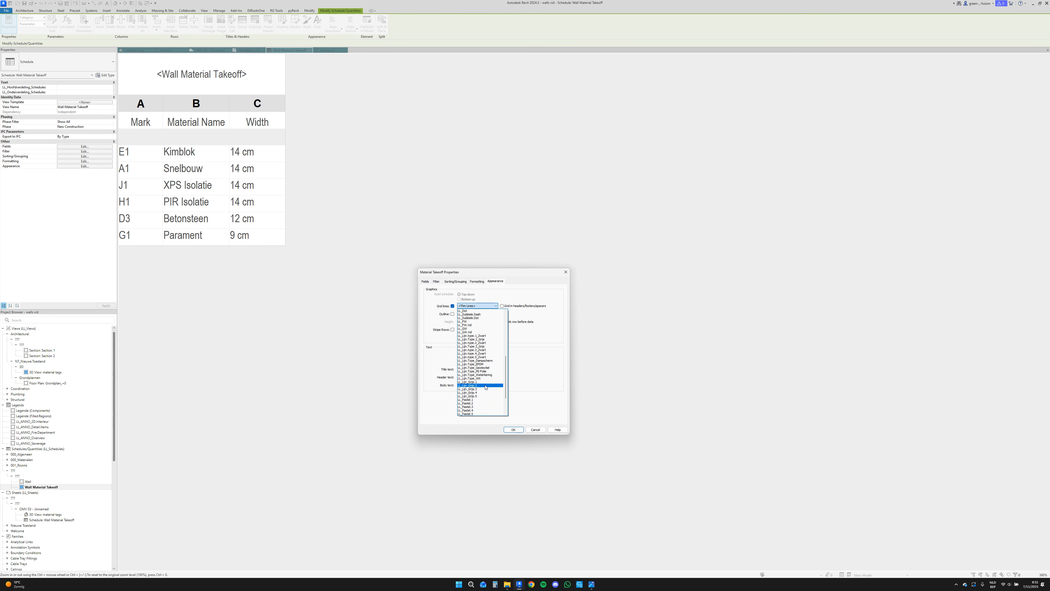
left_click(484, 389)
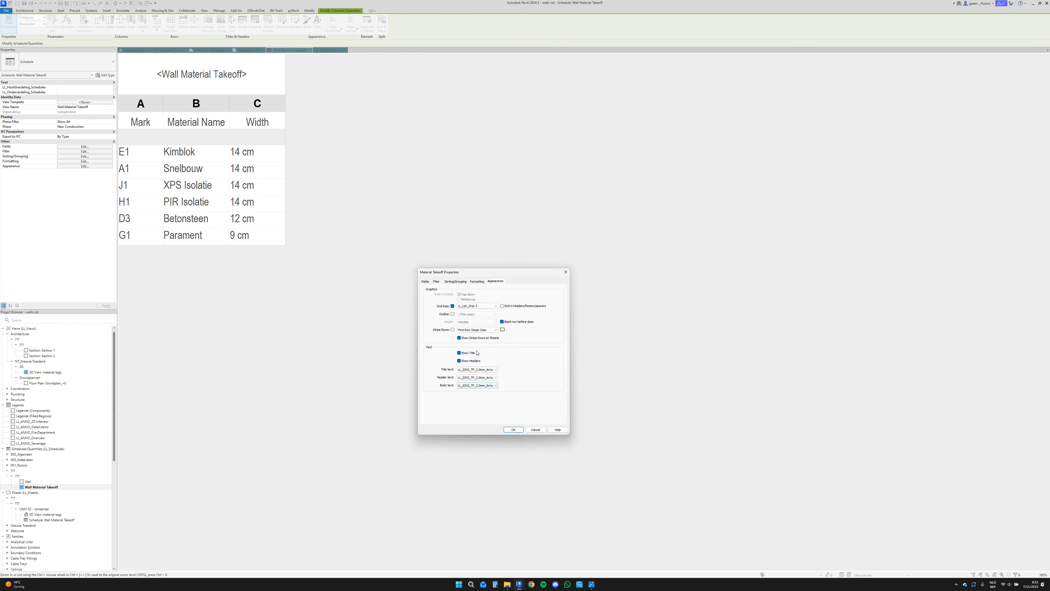
Enable an outline for the takeoff and set its line style to LL_Lijn.Type 2_Grijs.
left_click(452, 314)
left_click(495, 314)
scroll(498, 371, "down", 2)
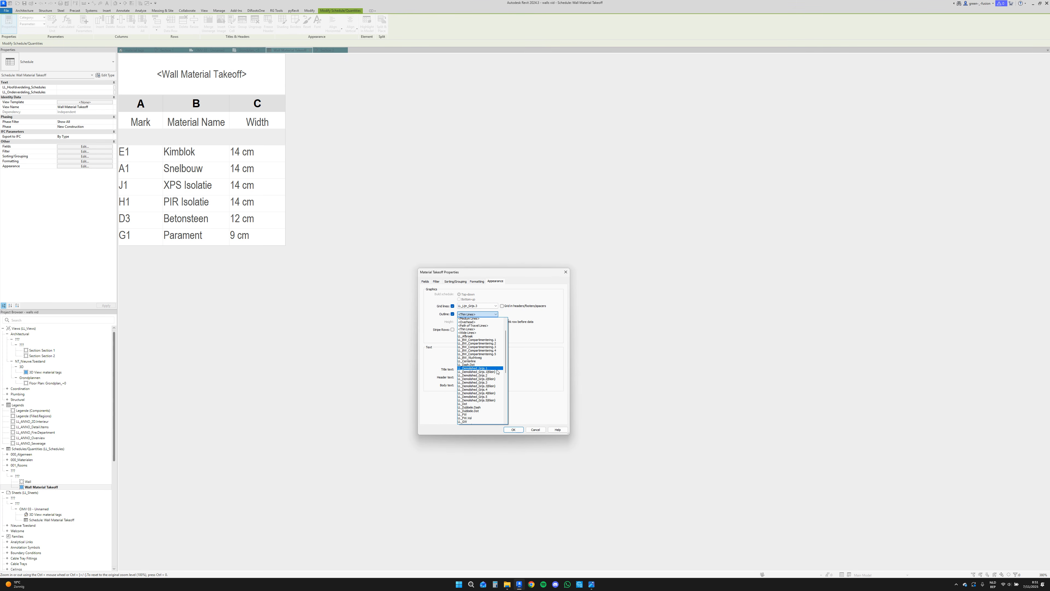
scroll(497, 371, "down", 4)
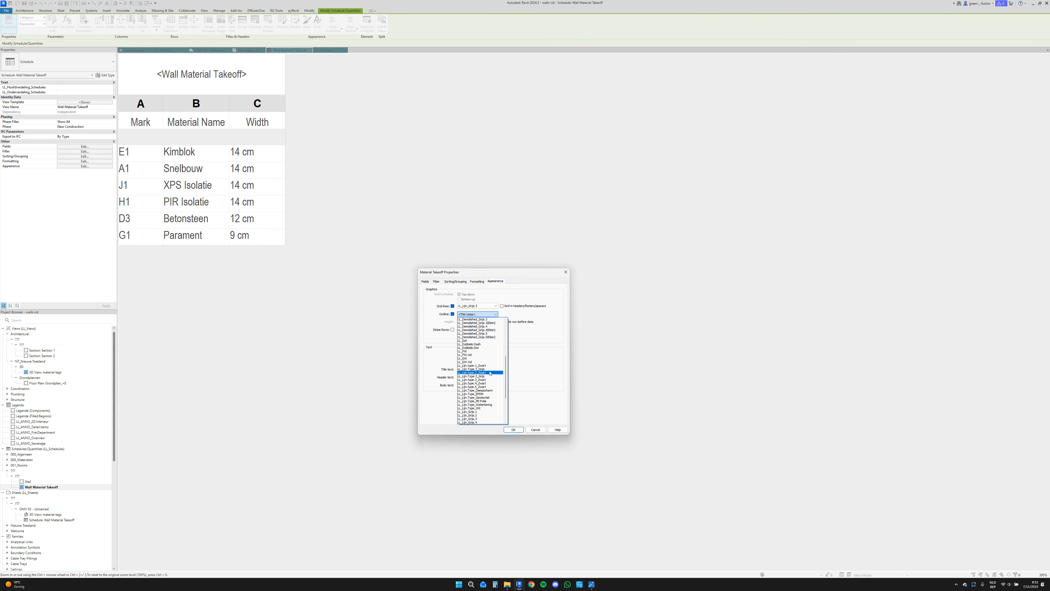
left_click(473, 369)
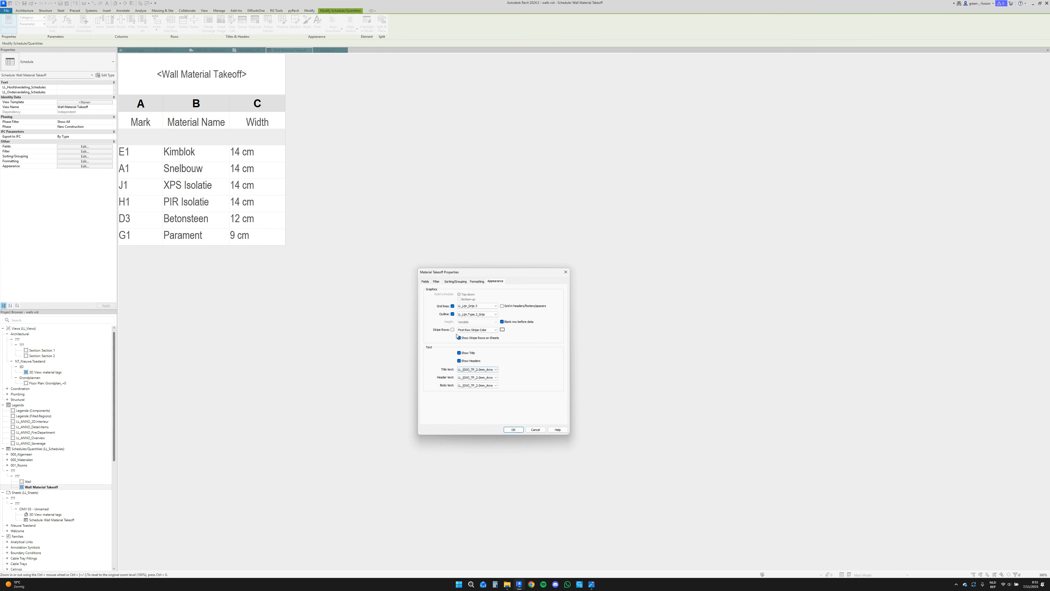
Turn off the blank row before data and set the takeoff's header and body text to the TP 1.8mm_Dot type.
left_click(502, 321)
left_click(486, 377)
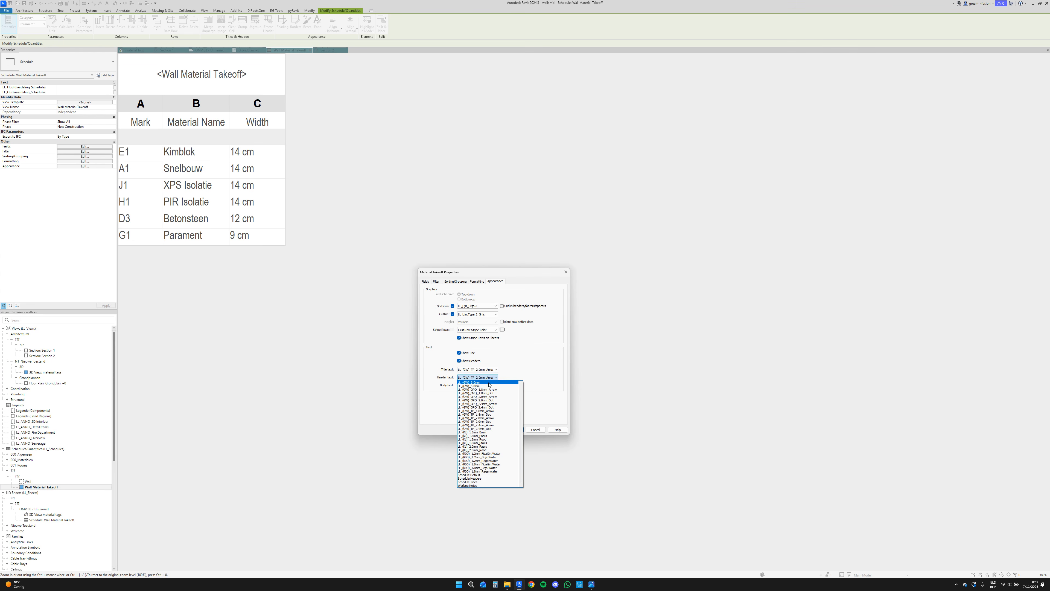
left_click(491, 414)
left_click(477, 385)
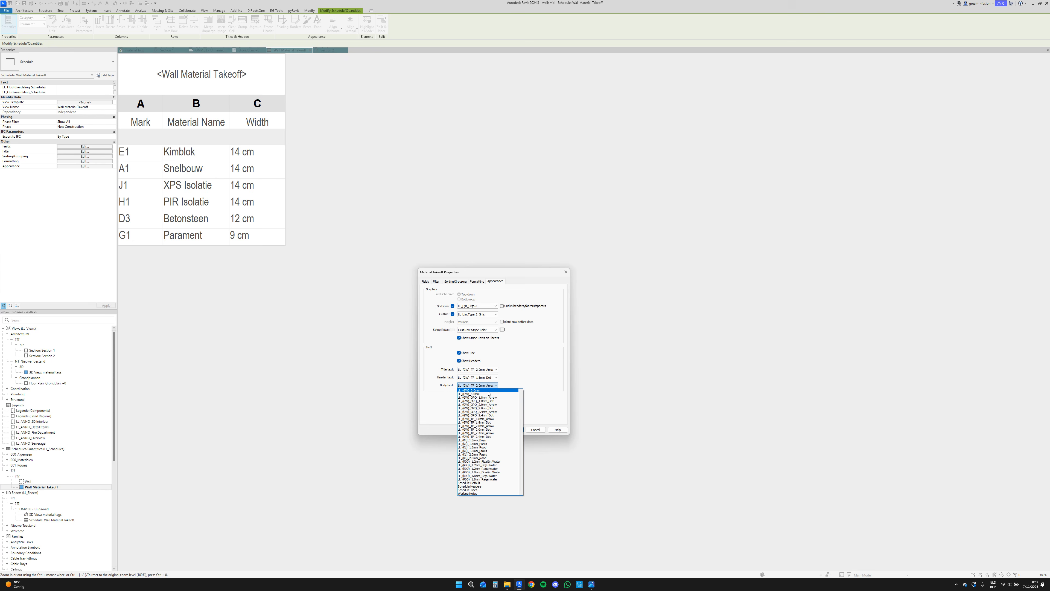
left_click(487, 422)
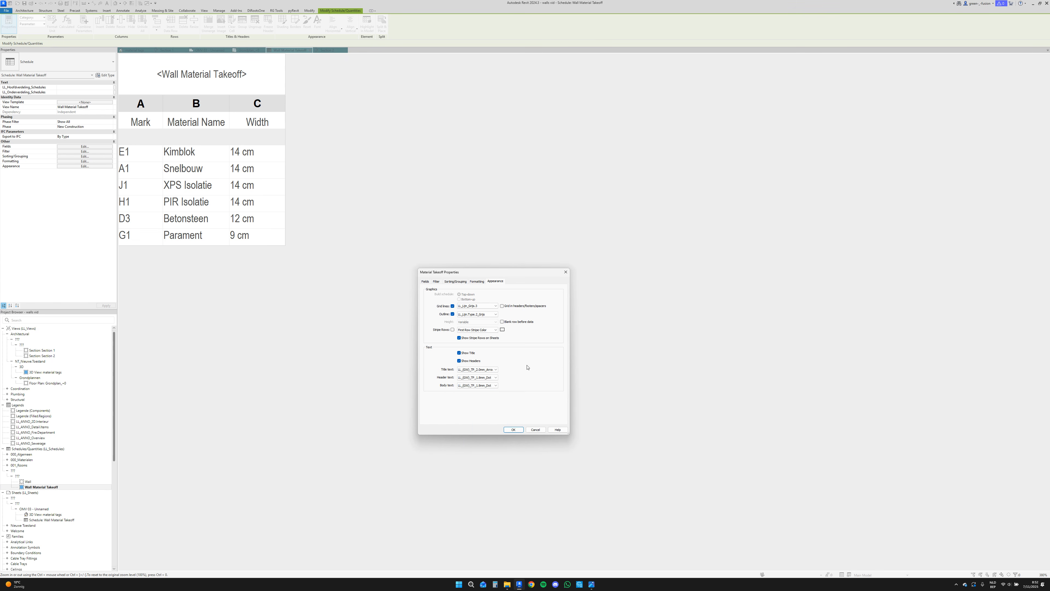
left_click(513, 429)
Set the takeoff's title row height to 6 mm and check the schedule on the sheet.
double_click(271, 74)
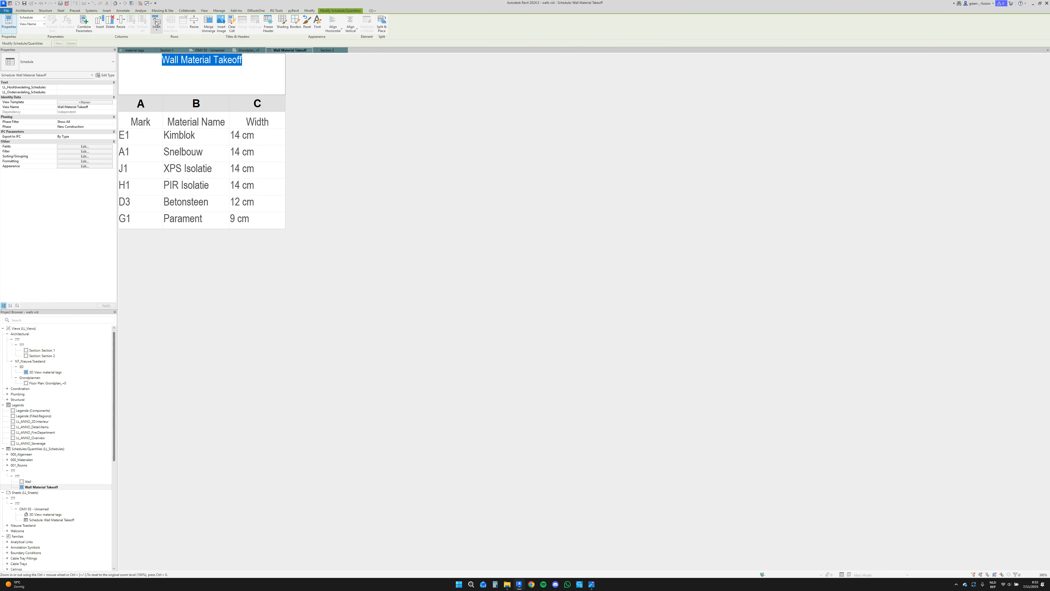
left_click(194, 23)
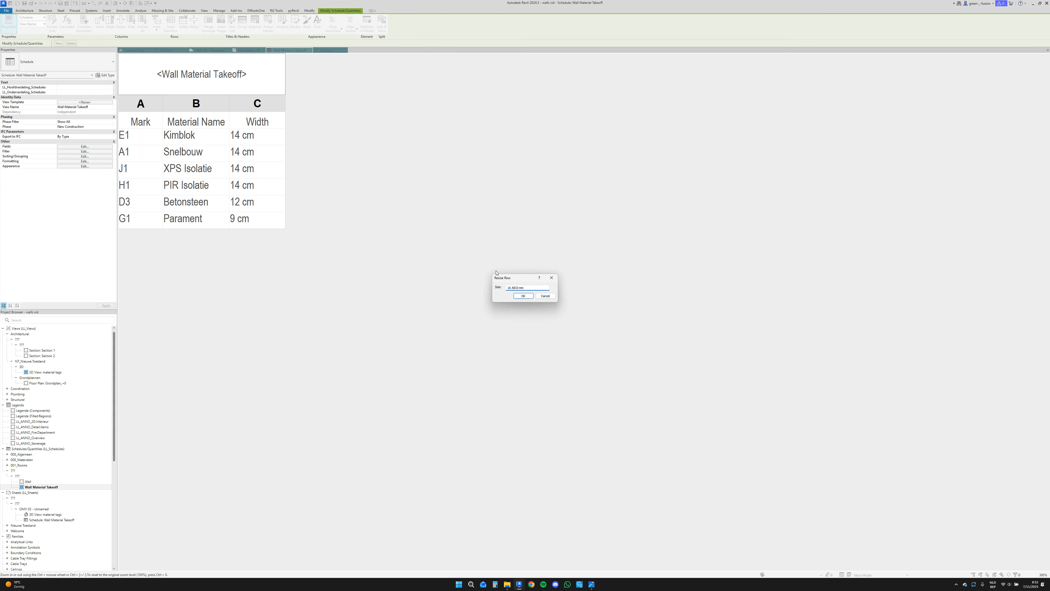
left_click_drag(526, 288, 506, 288)
type("6")
left_click(524, 296)
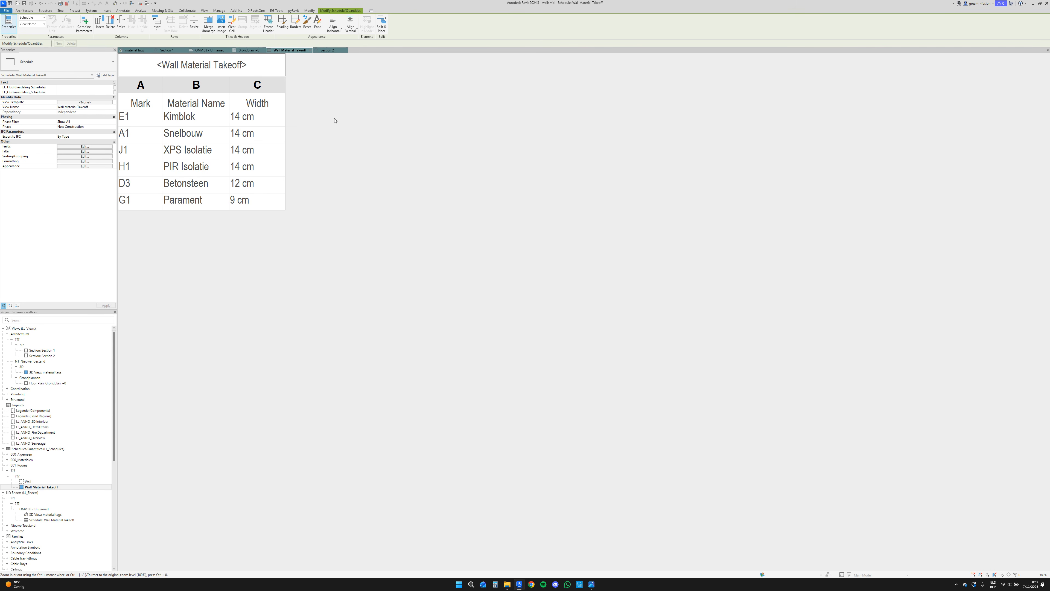
left_click(209, 50)
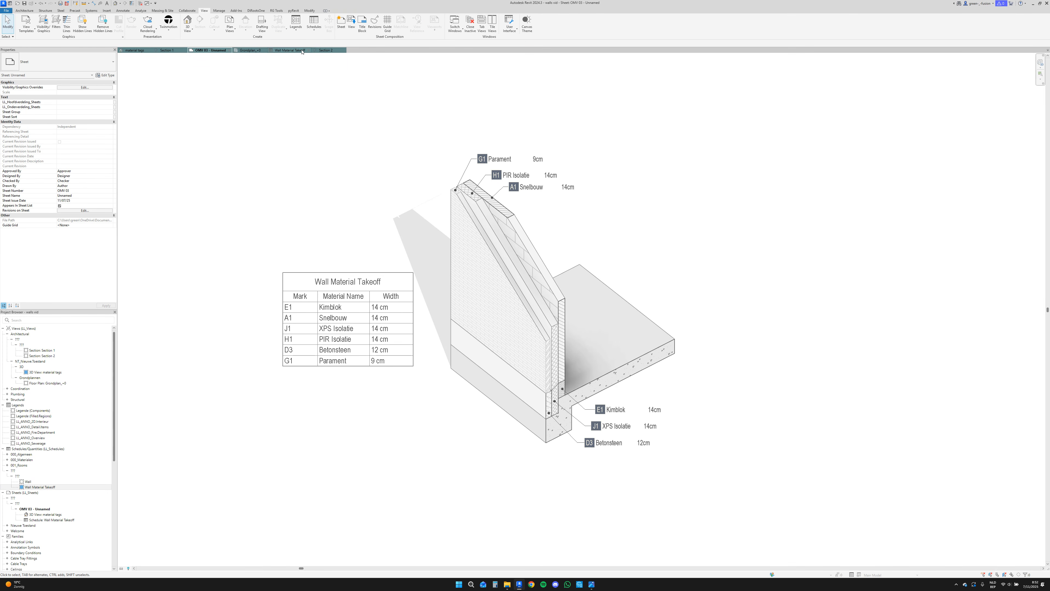
Shade the takeoff's title cell grey with RGB 190-190-190 and review the schedule on the sheet.
left_click(293, 51)
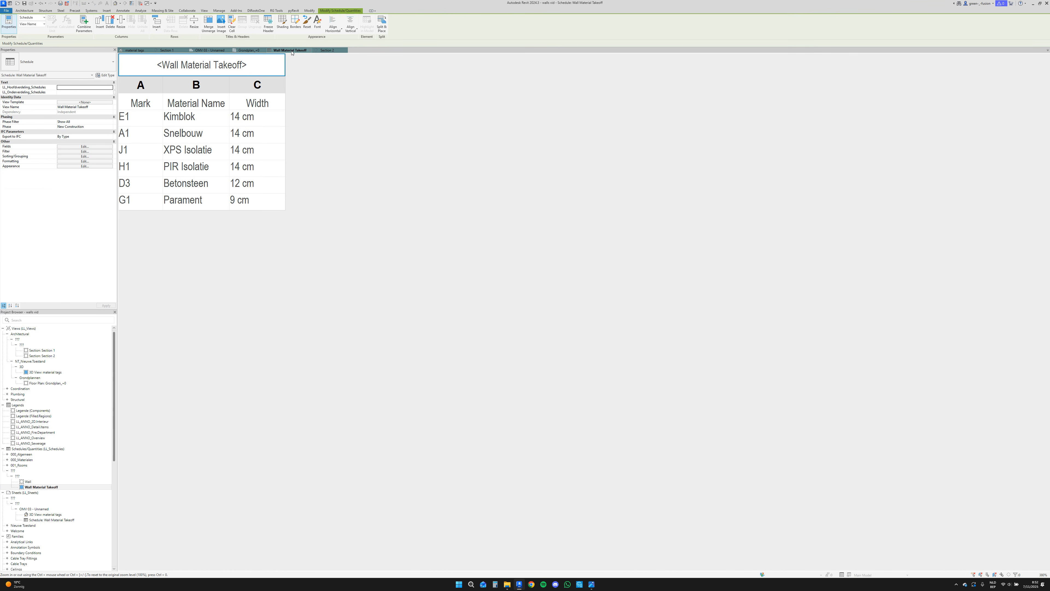
left_click(254, 65)
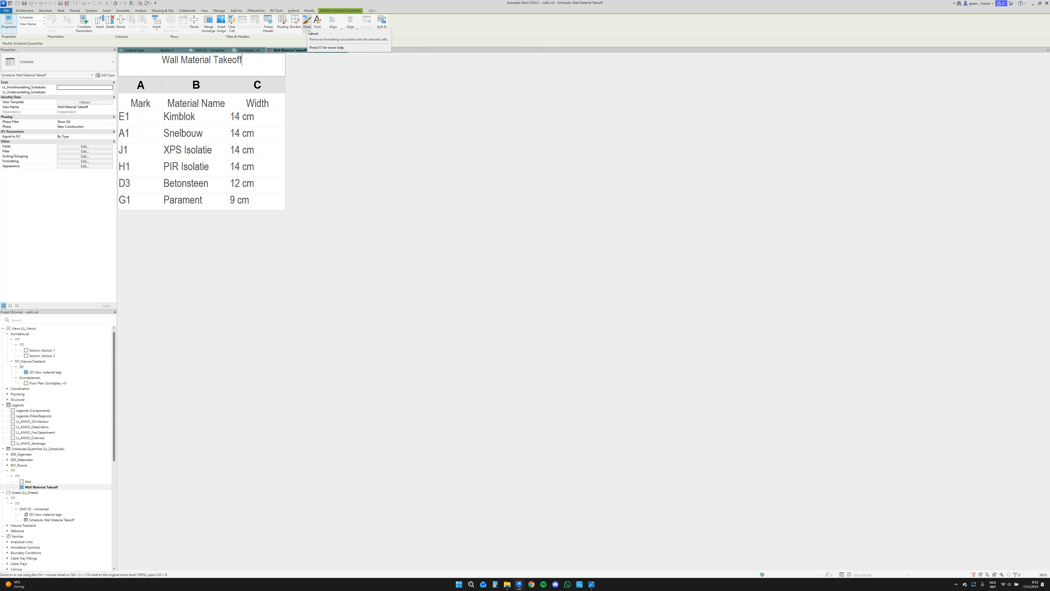
left_click(282, 21)
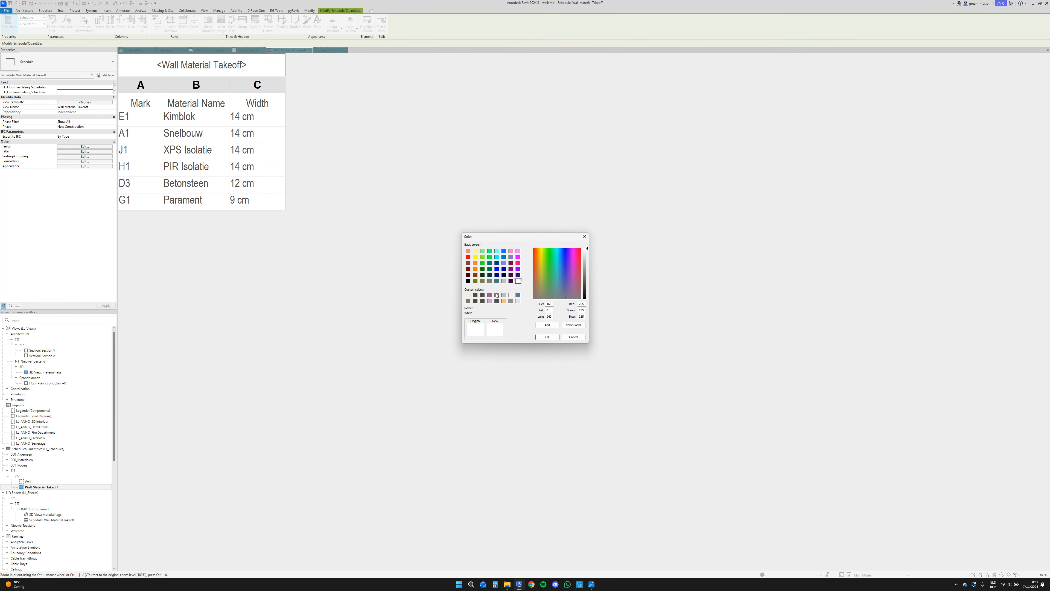
left_click(497, 295)
left_click(504, 294)
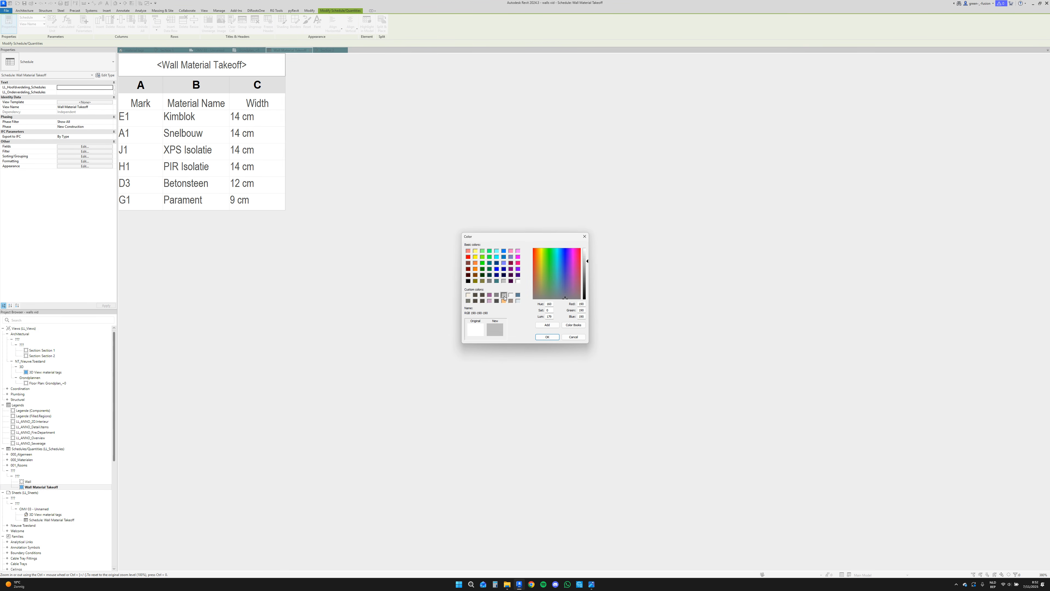
left_click(546, 337)
left_click(209, 50)
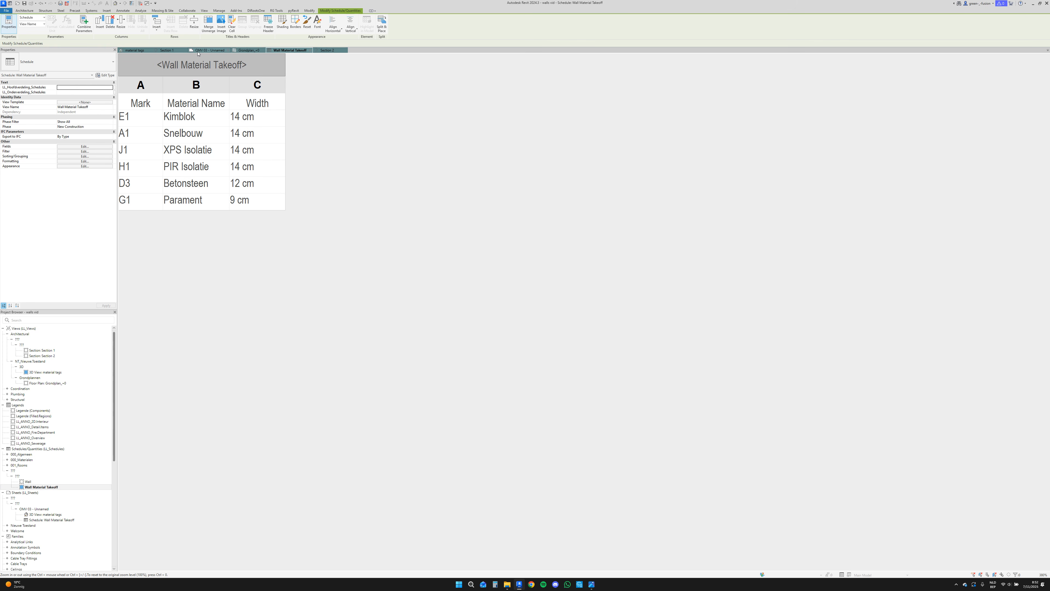
scroll(703, 397, "down", 2)
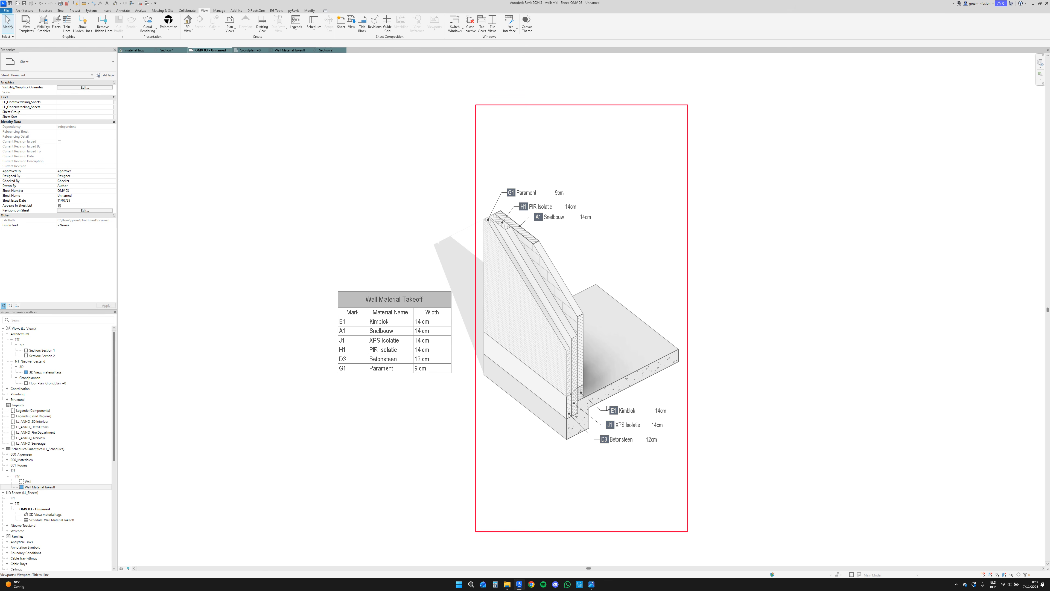
Change all matching material tags in the sheet's 3D viewport to the LL_Mark type of LL_TAG_Material.Mark, leaving the viewport deactivated.
double_click(616, 417)
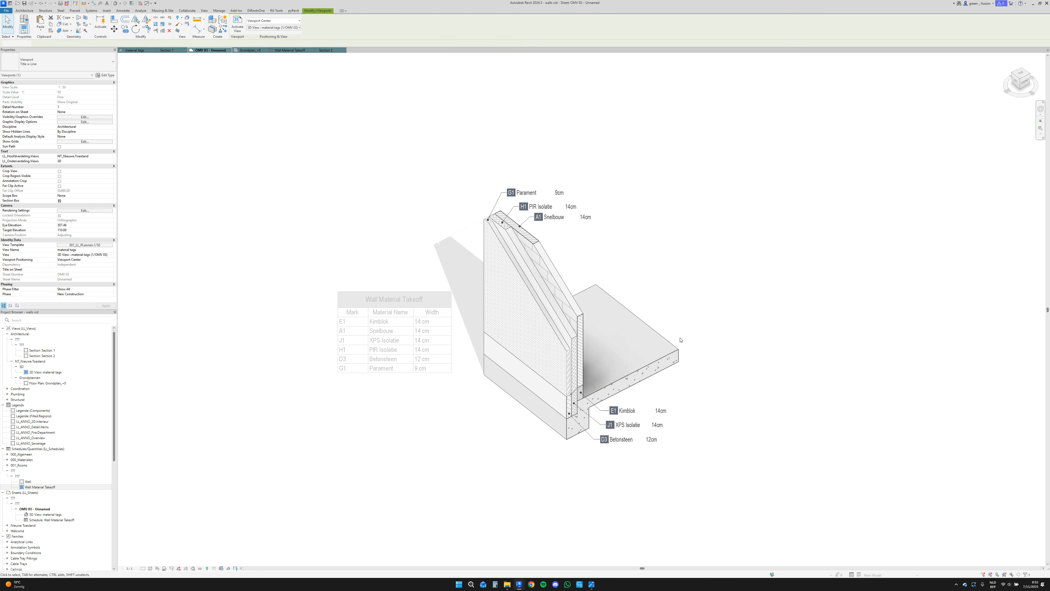
right_click(625, 411)
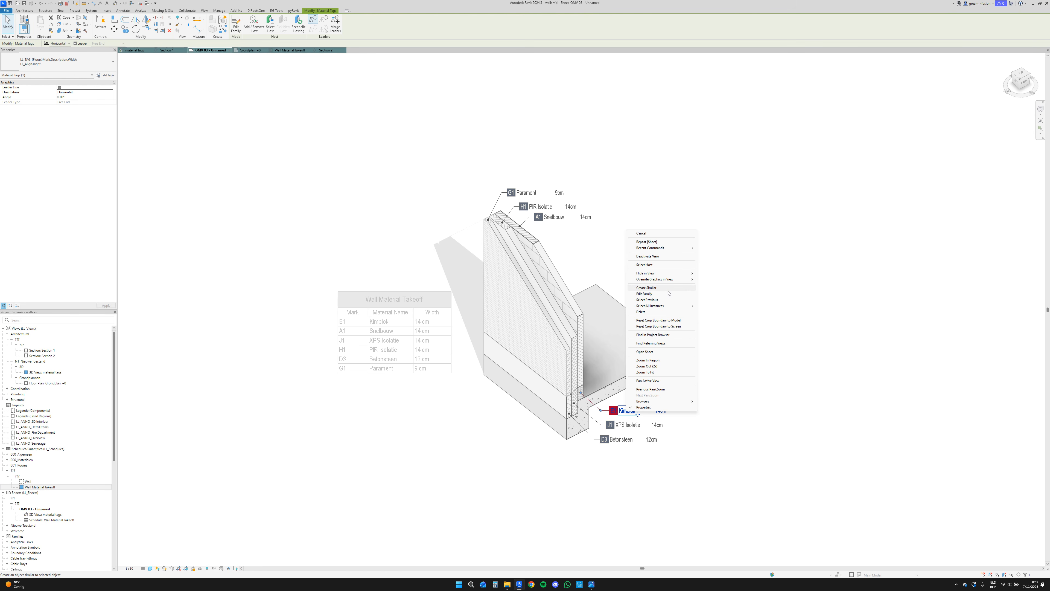
mouse_move(672, 273)
left_click(711, 306)
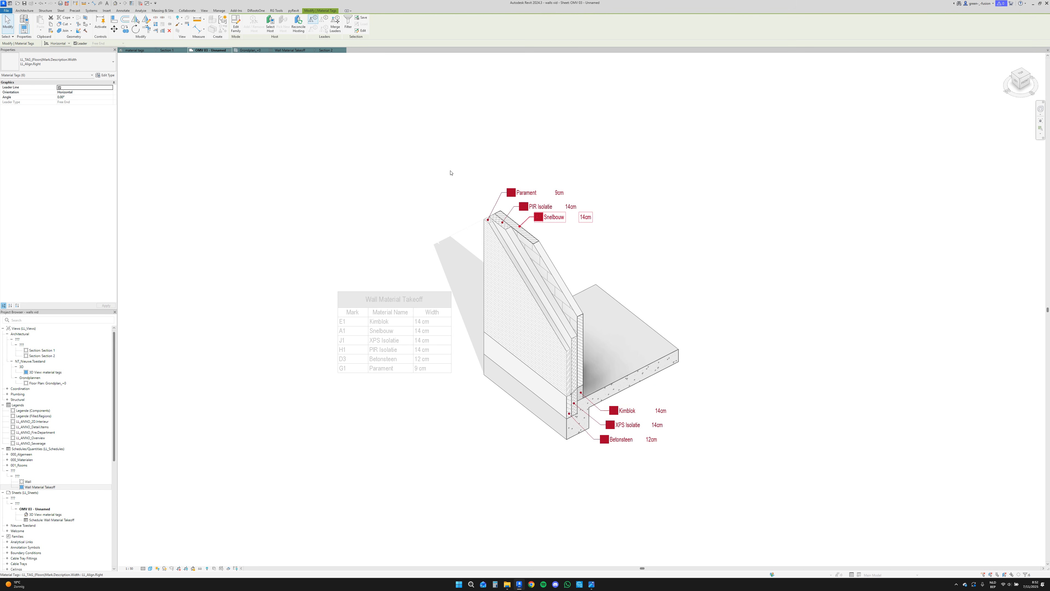
left_click(62, 61)
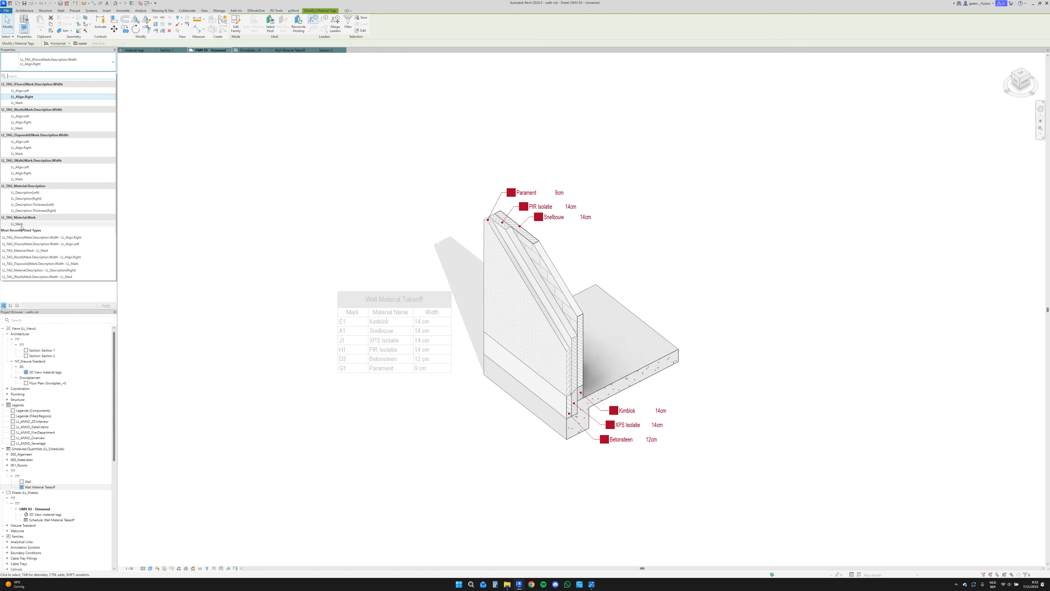
left_click(26, 224)
left_click(656, 292)
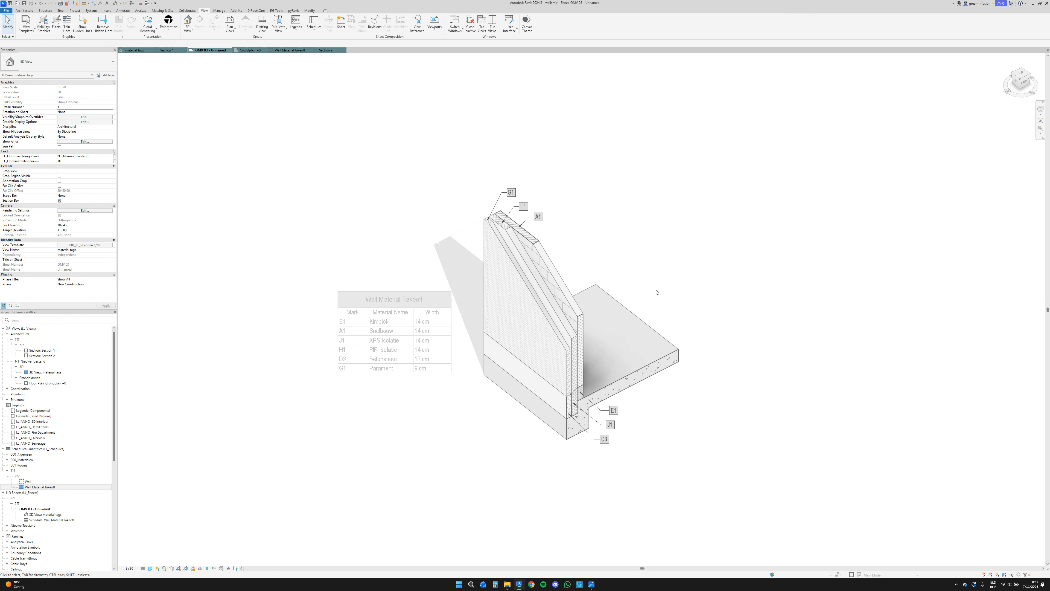
double_click(835, 209)
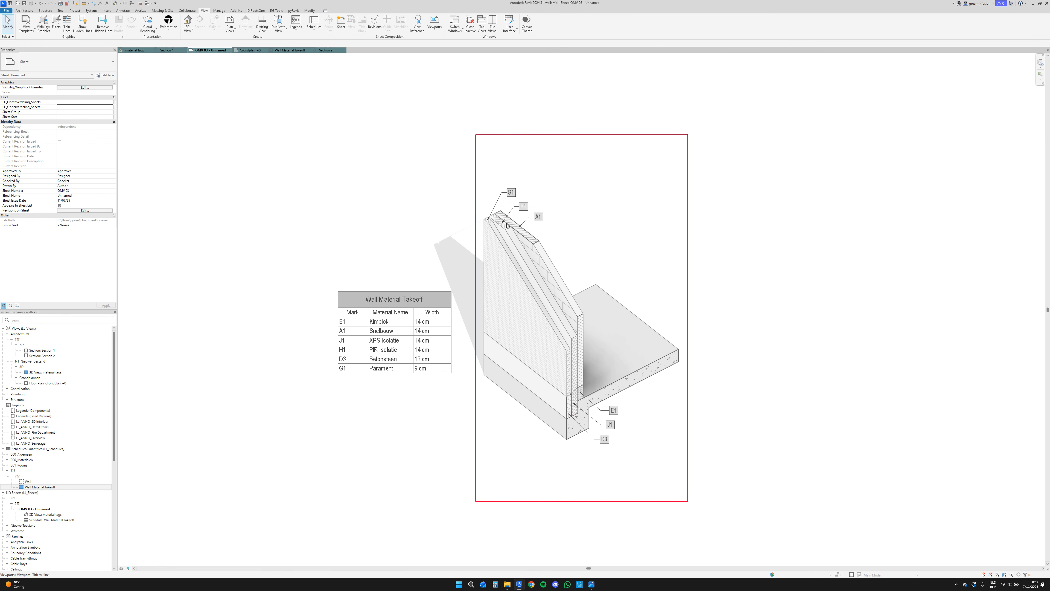
Narrow the Mark and Width columns of the wall material takeoff on the sheet.
left_click(348, 369)
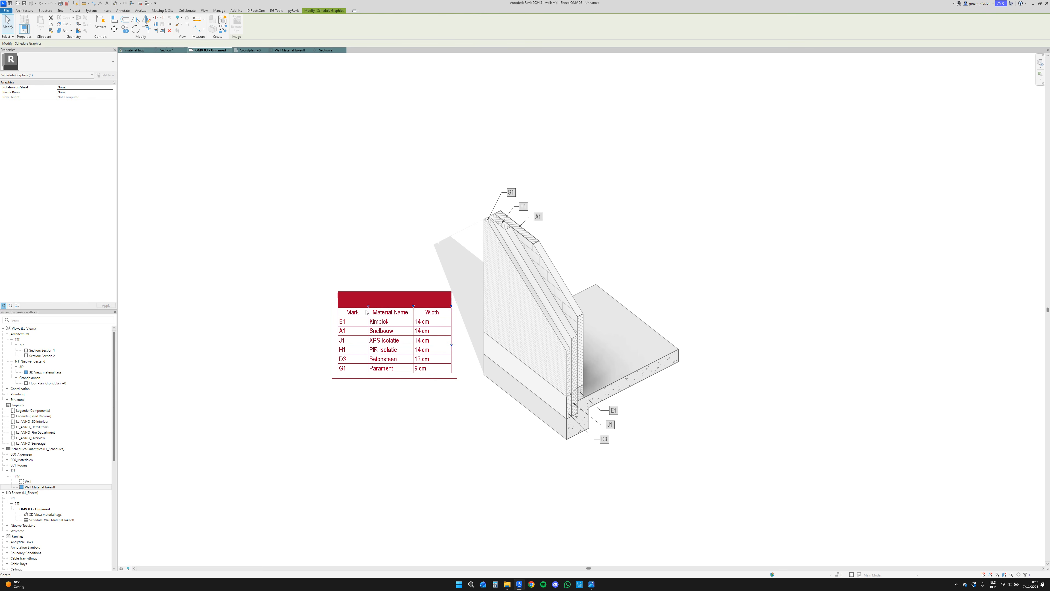
left_click_drag(367, 306, 358, 312)
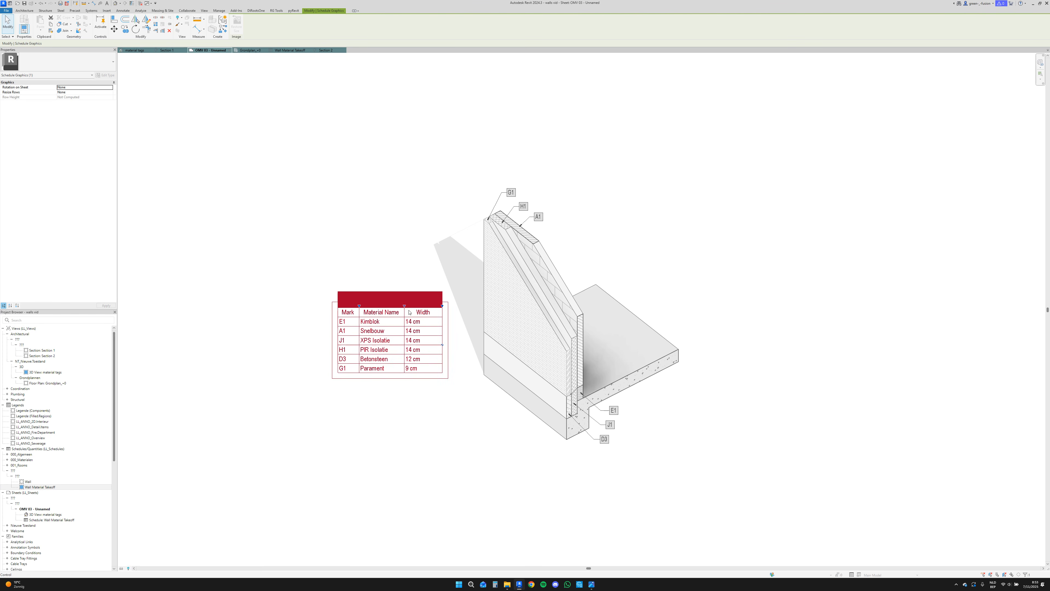
left_click_drag(442, 308, 430, 309)
left_click(417, 239)
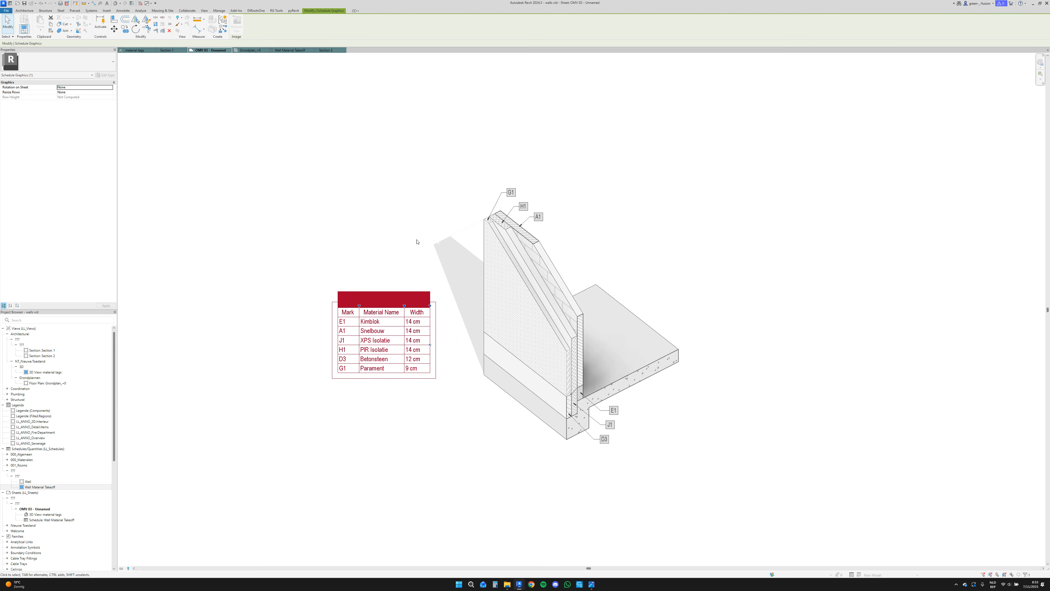